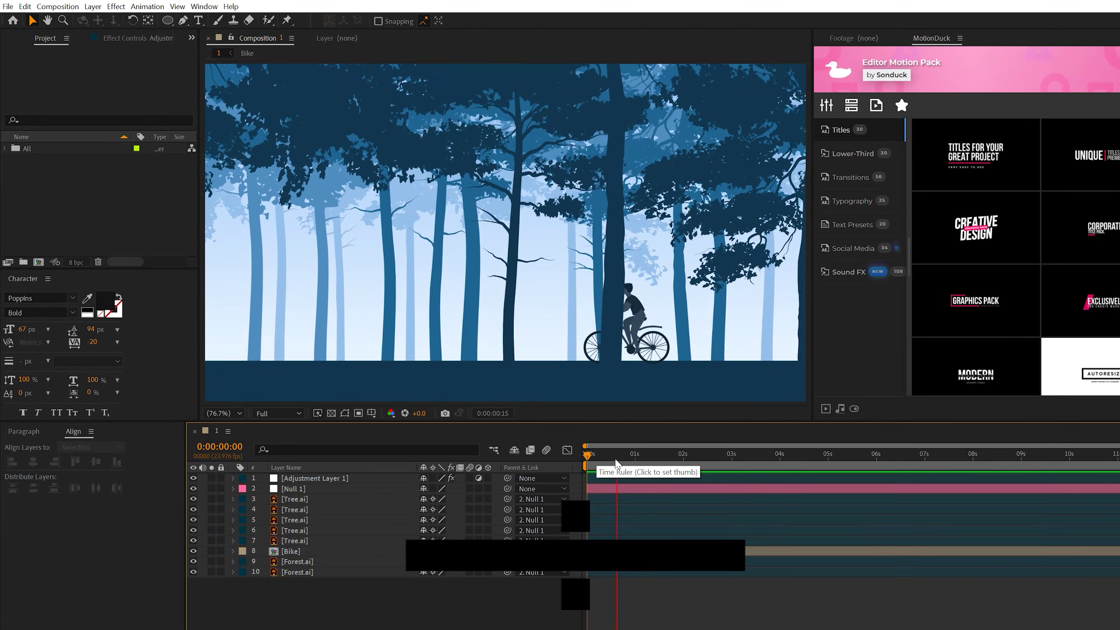
Close the forest silhouette's detail view and scroll back up through the Freepik forest results.
{"action": "left_click_drag", "start_coordinate": [689, 463], "coordinate": [983, 526]}
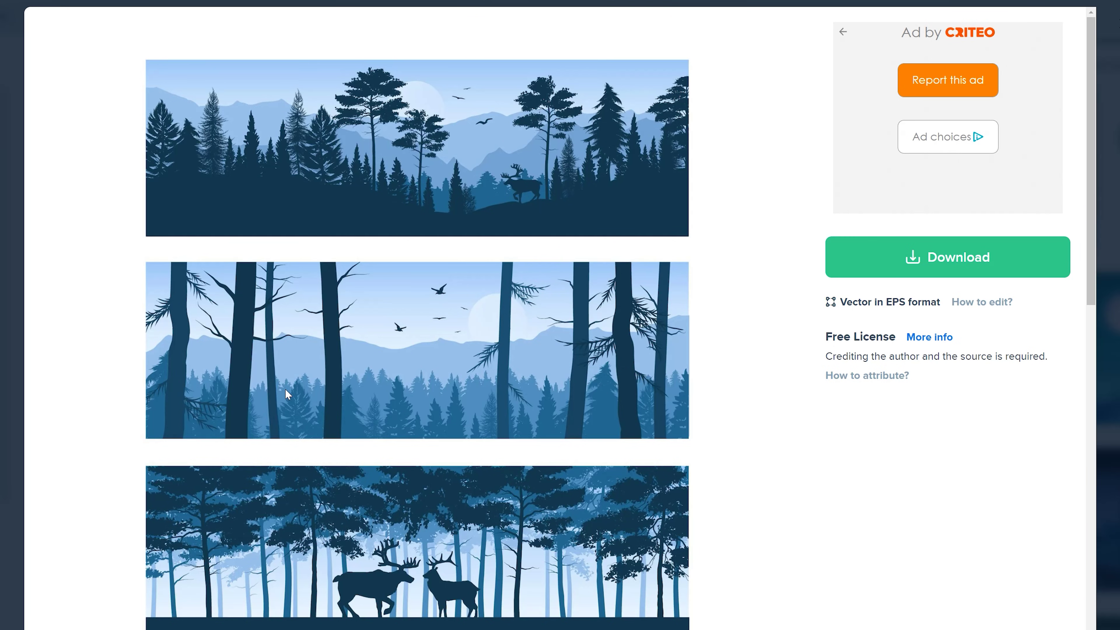
{"action": "left_click", "coordinate": [21, 240]}
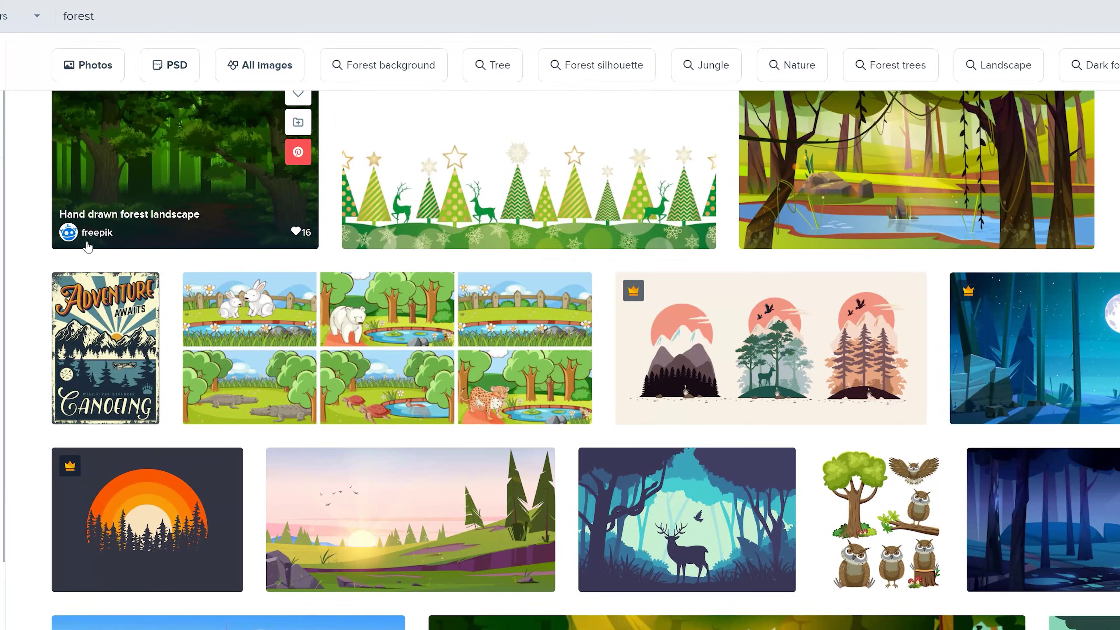
{"action": "scroll", "coordinate": [194, 275], "scroll_direction": "up", "scroll_amount": 8}
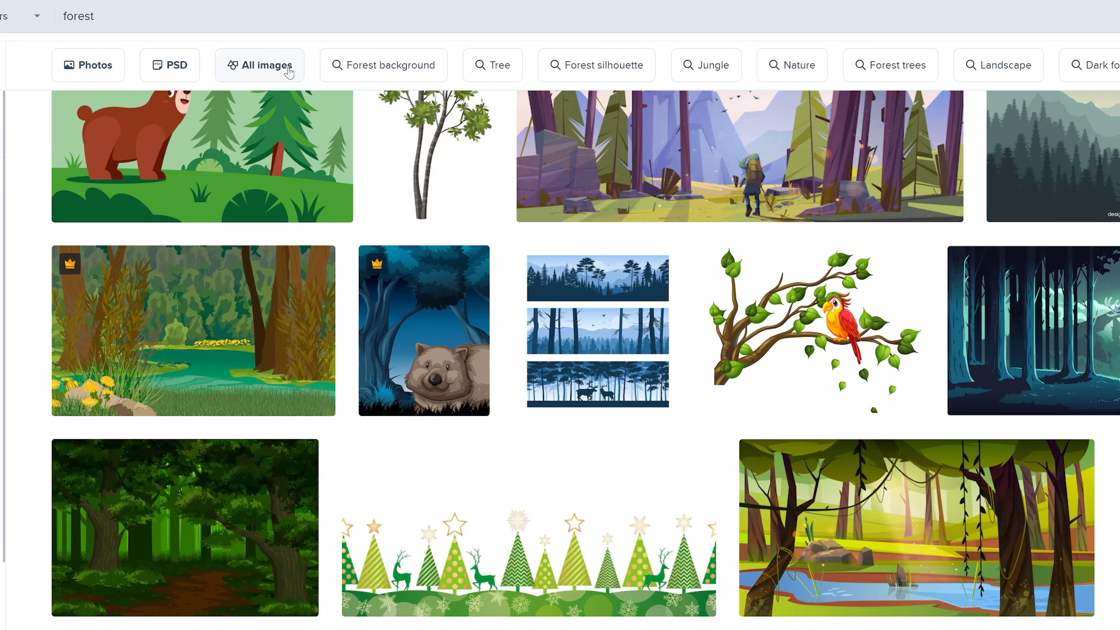
{"action": "mouse_move", "coordinate": [315, 97]}
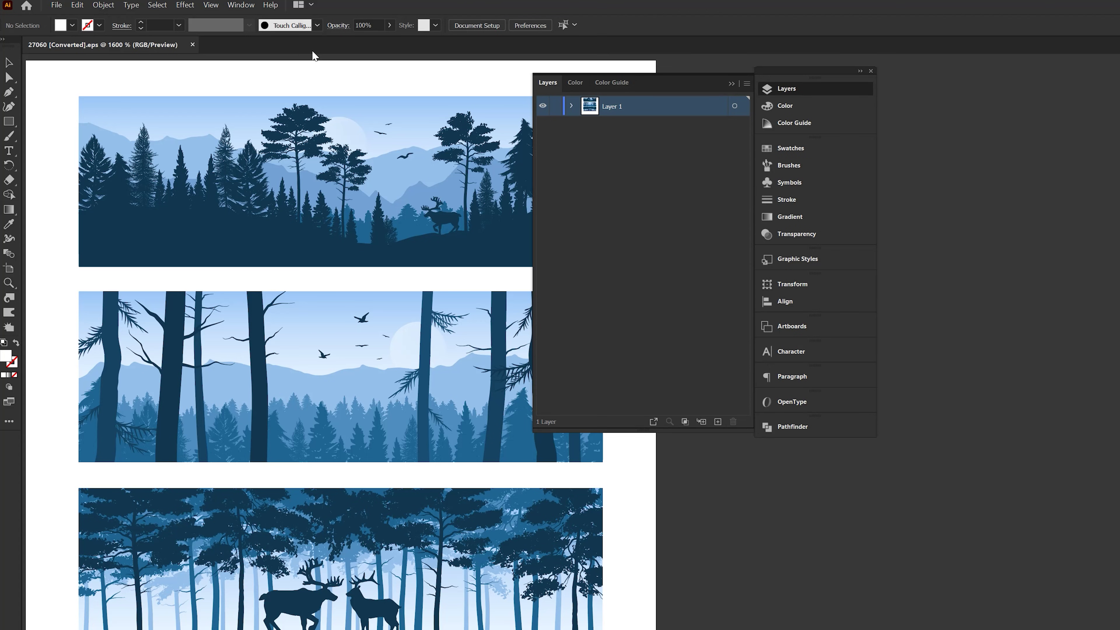
Expand Layer 1, identify the third <Group> as the bottom deer landscape, and select it.
{"action": "left_click", "coordinate": [238, 5]}
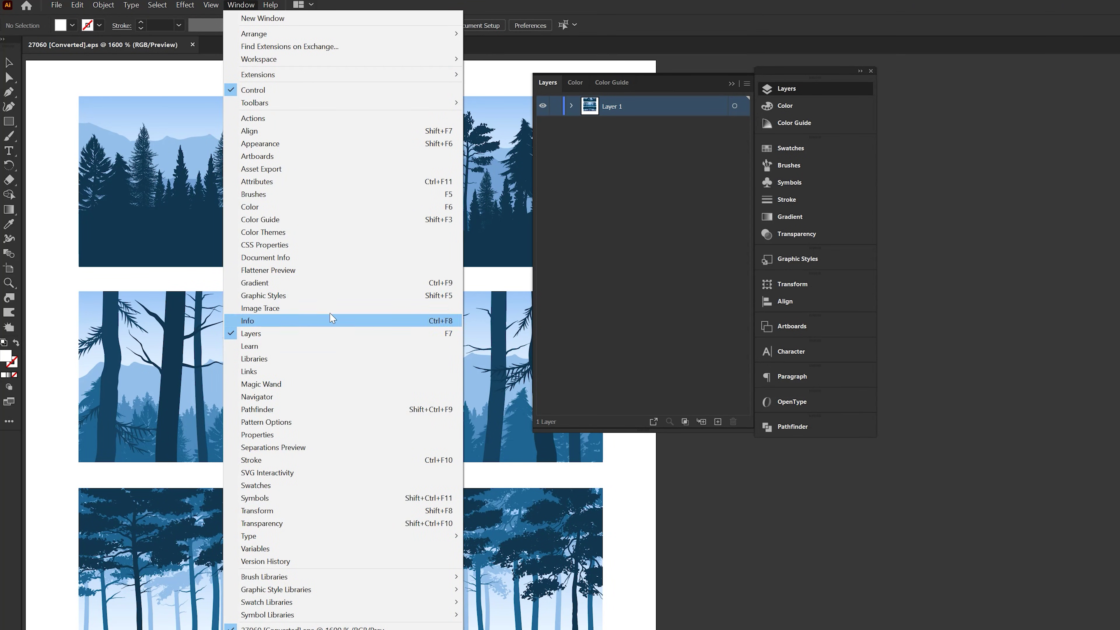
{"action": "left_click", "coordinate": [627, 113]}
{"action": "left_click", "coordinate": [572, 106]}
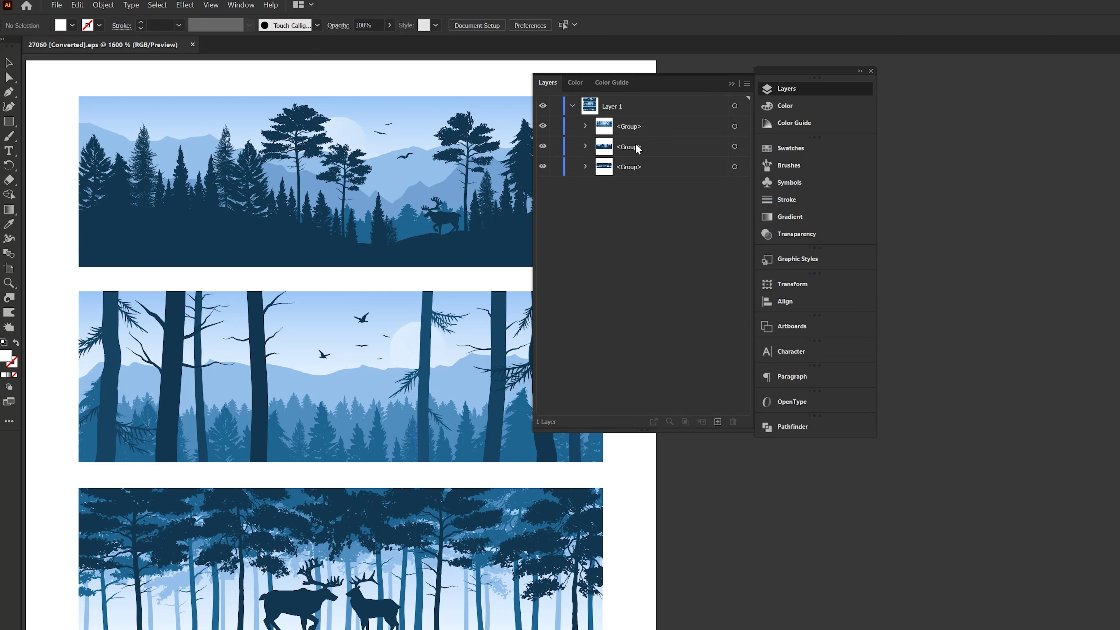
{"action": "left_click", "coordinate": [644, 168]}
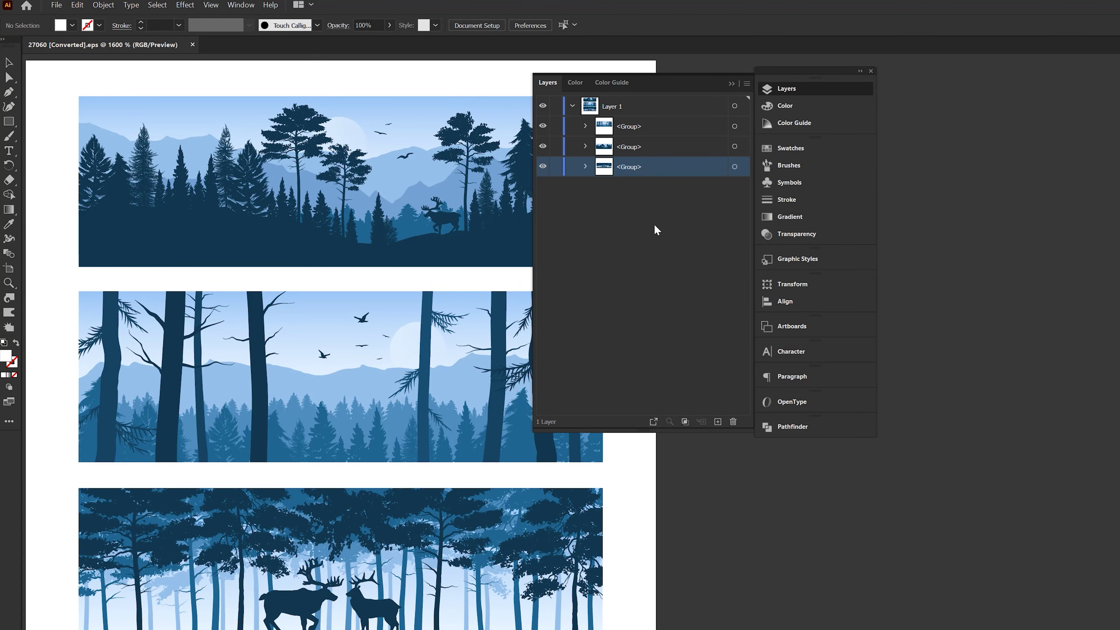
{"action": "left_click", "coordinate": [543, 166]}
{"action": "left_click", "coordinate": [543, 166]}
{"action": "left_click", "coordinate": [735, 167]}
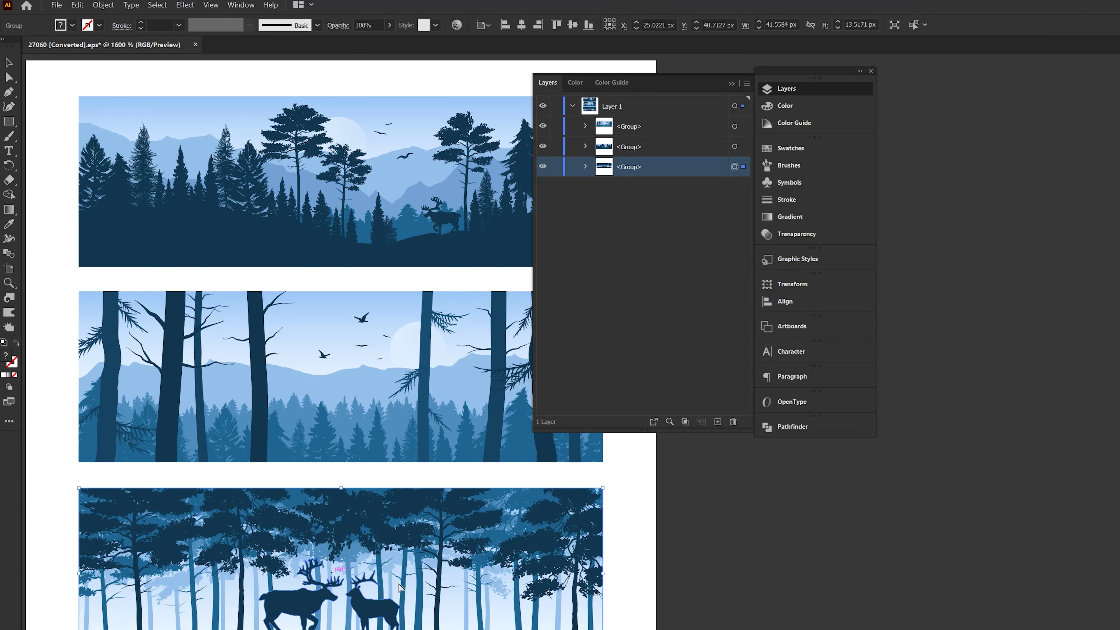
Copy the bottom landscape into a new 1920×1080 document and scale it to fill the artboard.
{"action": "key", "text": "a"}
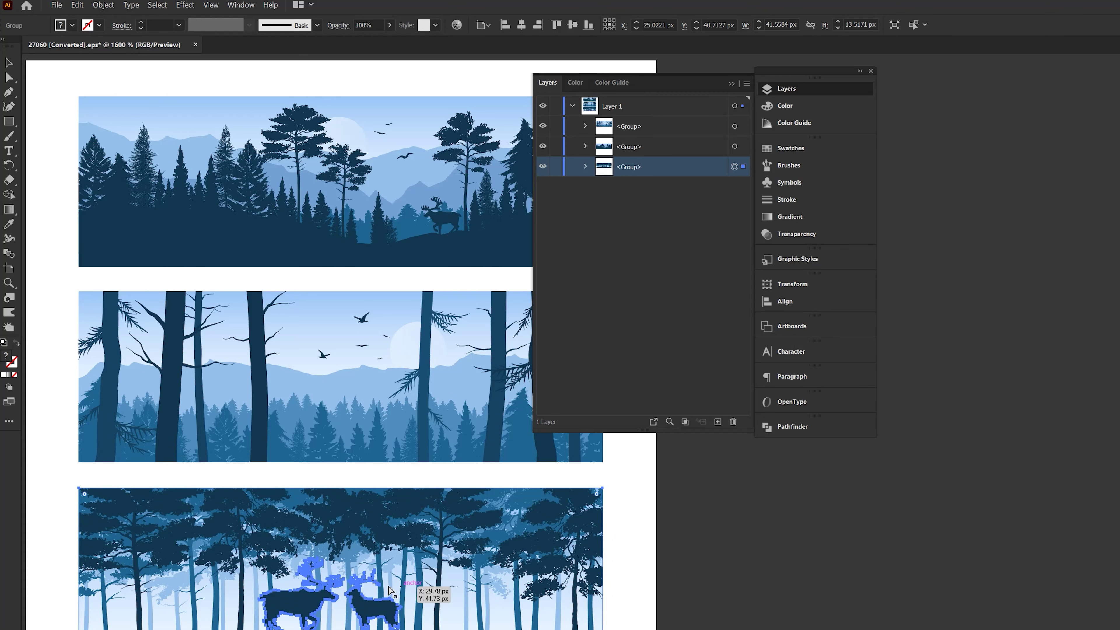
{"action": "left_click", "coordinate": [57, 5]}
{"action": "left_click", "coordinate": [66, 17]}
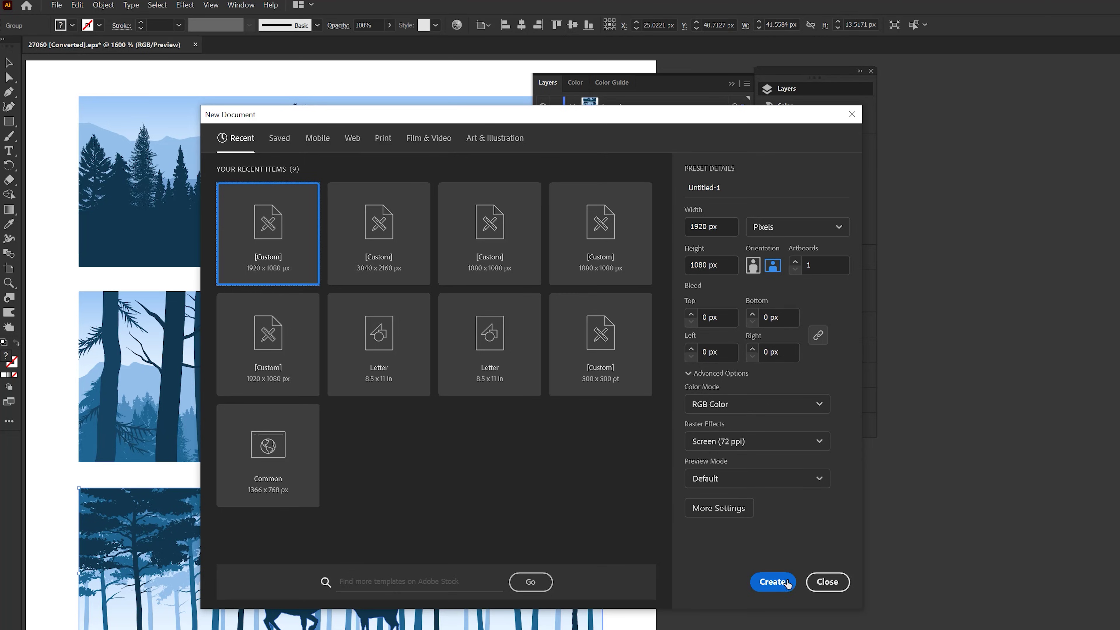
{"action": "left_click", "coordinate": [771, 583]}
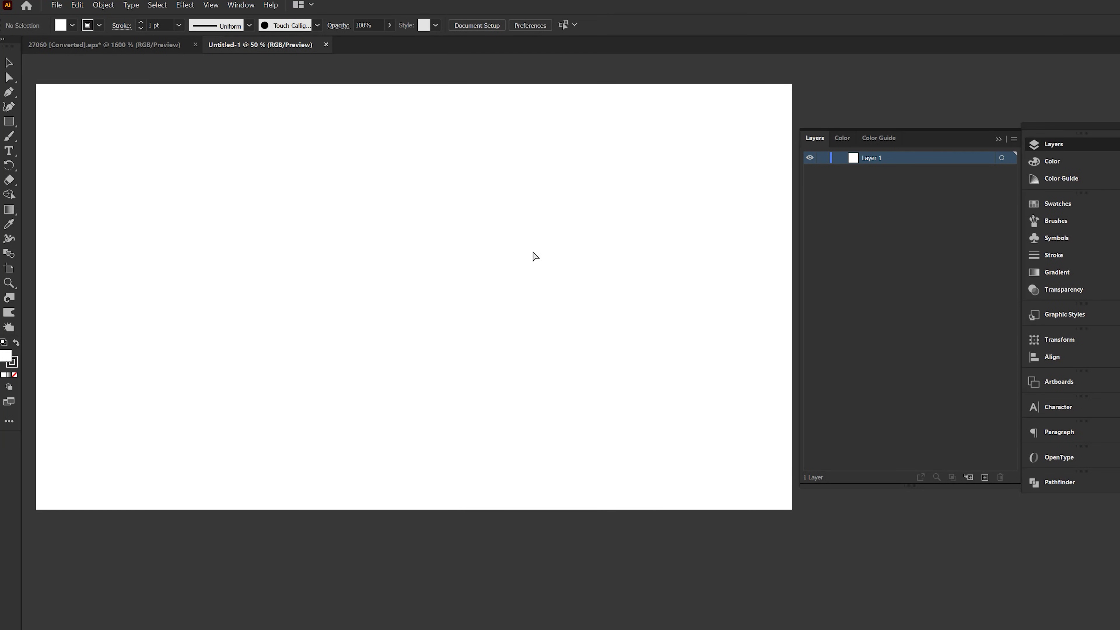
{"action": "key", "text": "ctrl+f"}
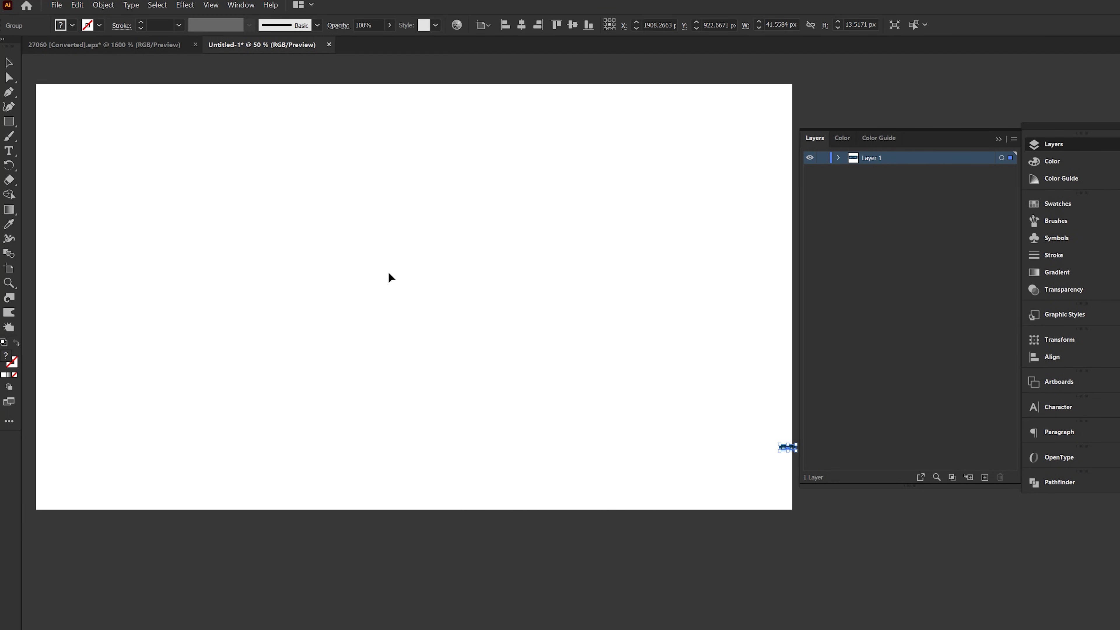
{"action": "key", "text": "ctrl+1"}
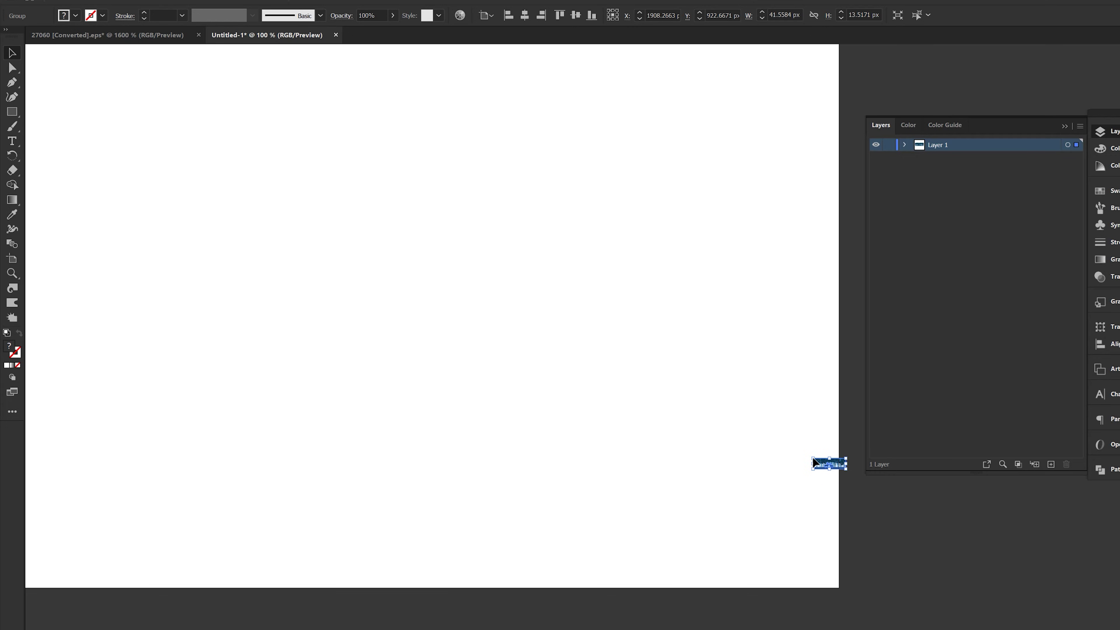
{"action": "left_click_drag", "start_coordinate": [813, 459], "coordinate": [63, 111]}
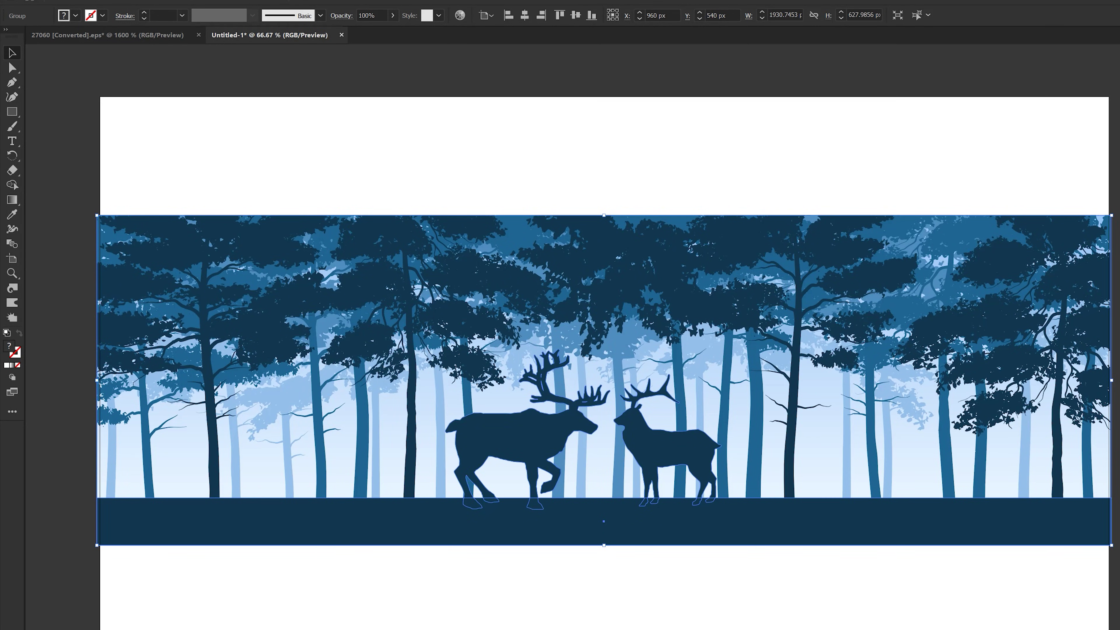
Delete the deer group from the pasted landscape using the Layers panel.
{"action": "key", "text": "ctrl+shift+a"}
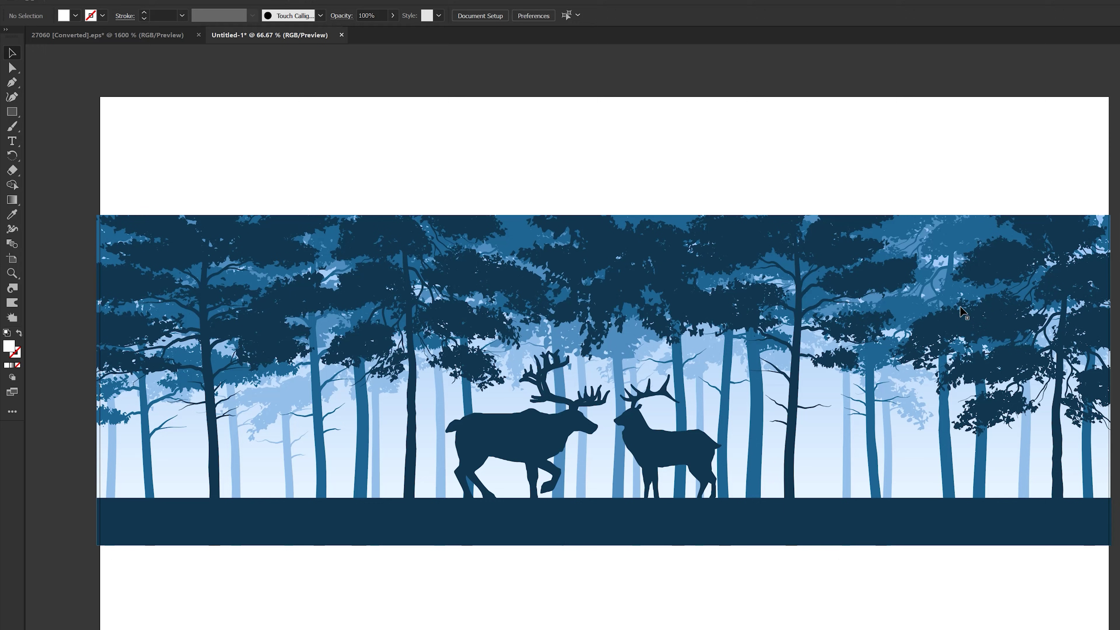
{"action": "key", "text": "F7"}
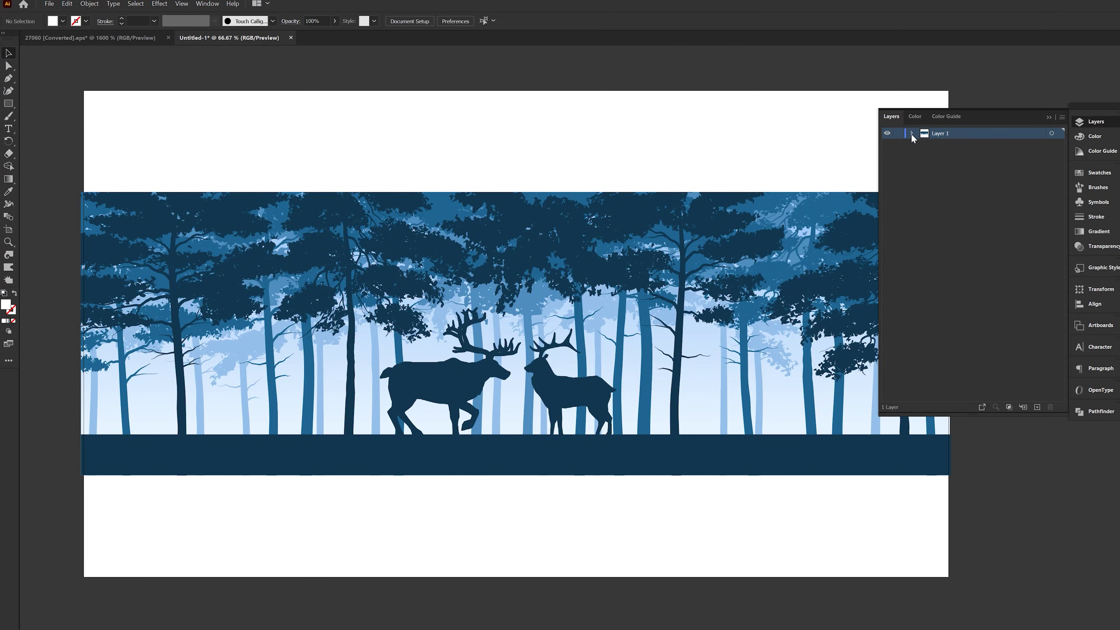
{"action": "left_click", "coordinate": [912, 133]}
{"action": "left_click", "coordinate": [924, 145]}
{"action": "left_click", "coordinate": [941, 154]}
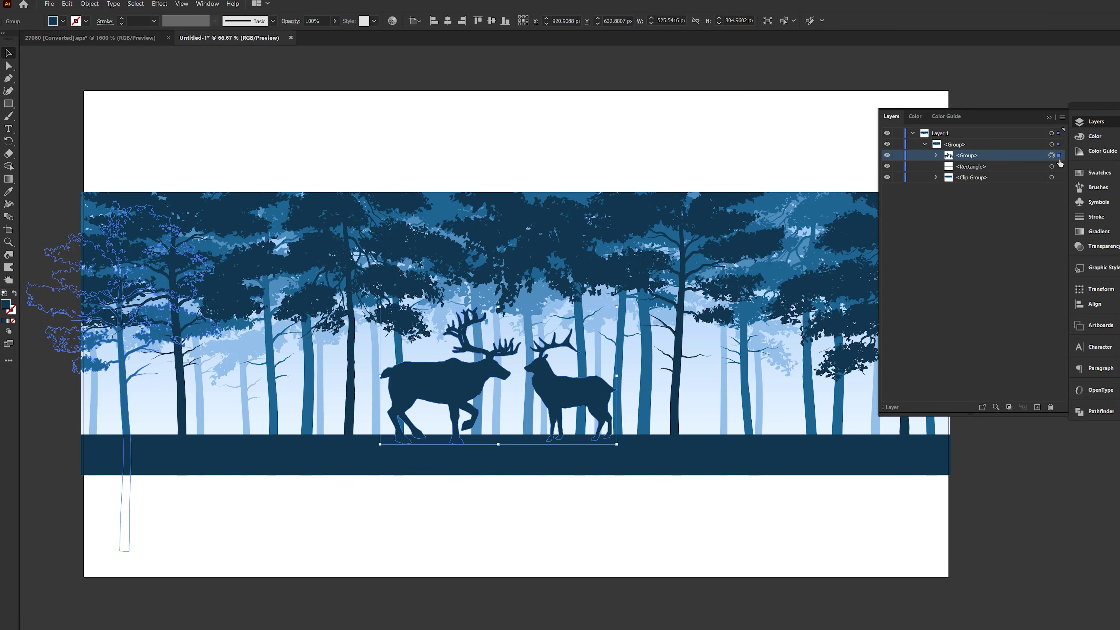
{"action": "left_click", "coordinate": [1051, 407]}
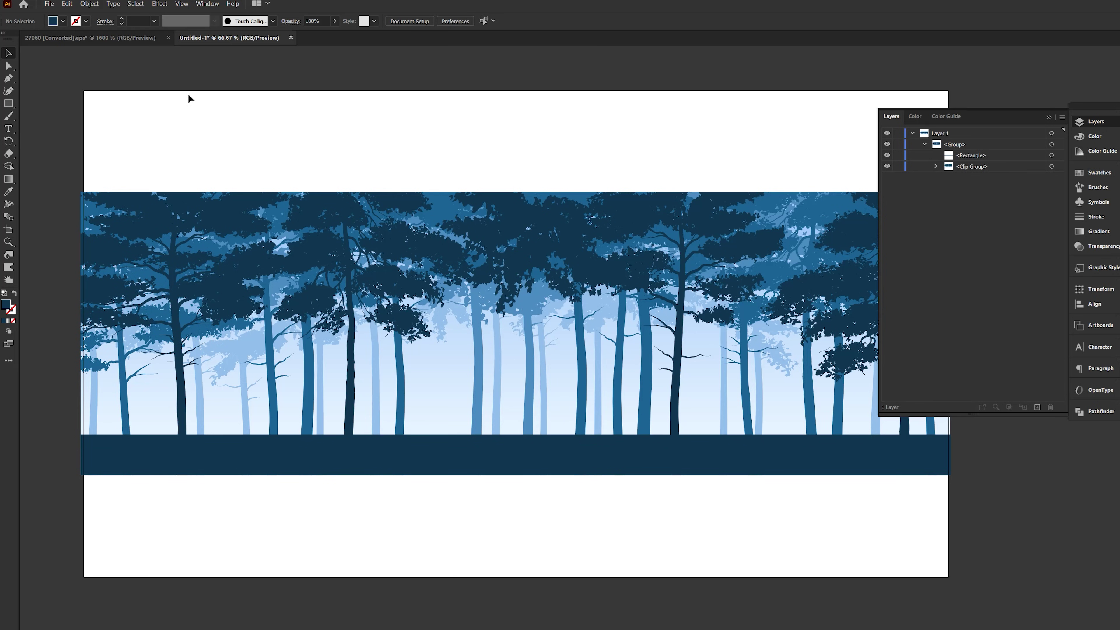
Save the new document as Forest Done.ai.
{"action": "left_click", "coordinate": [49, 4]}
{"action": "left_click", "coordinate": [66, 105]}
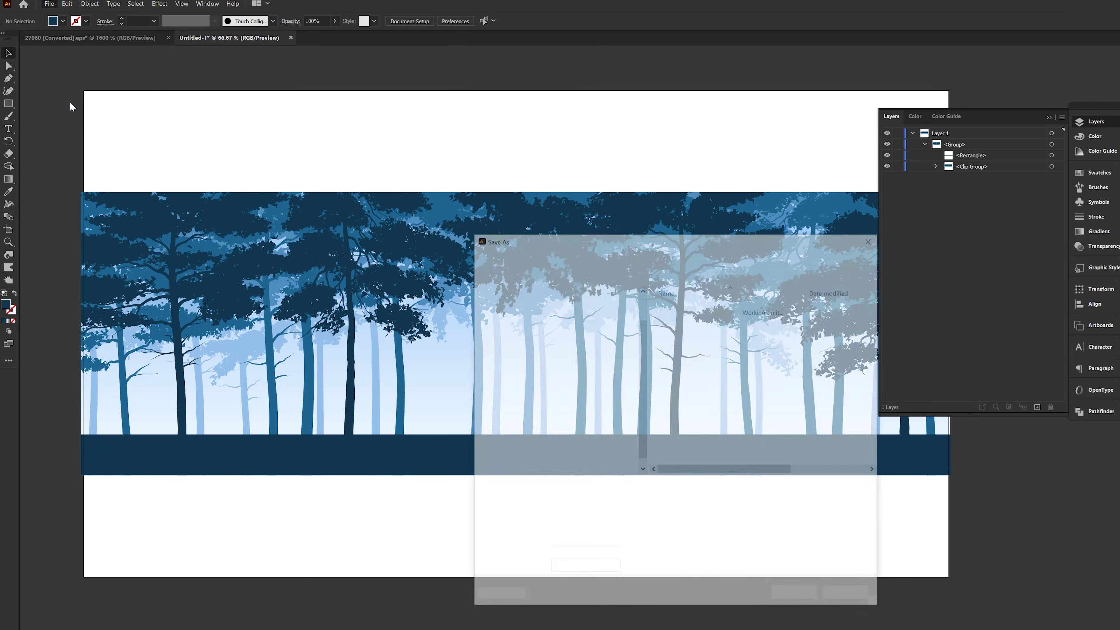
{"action": "type", "text": "Forest "}
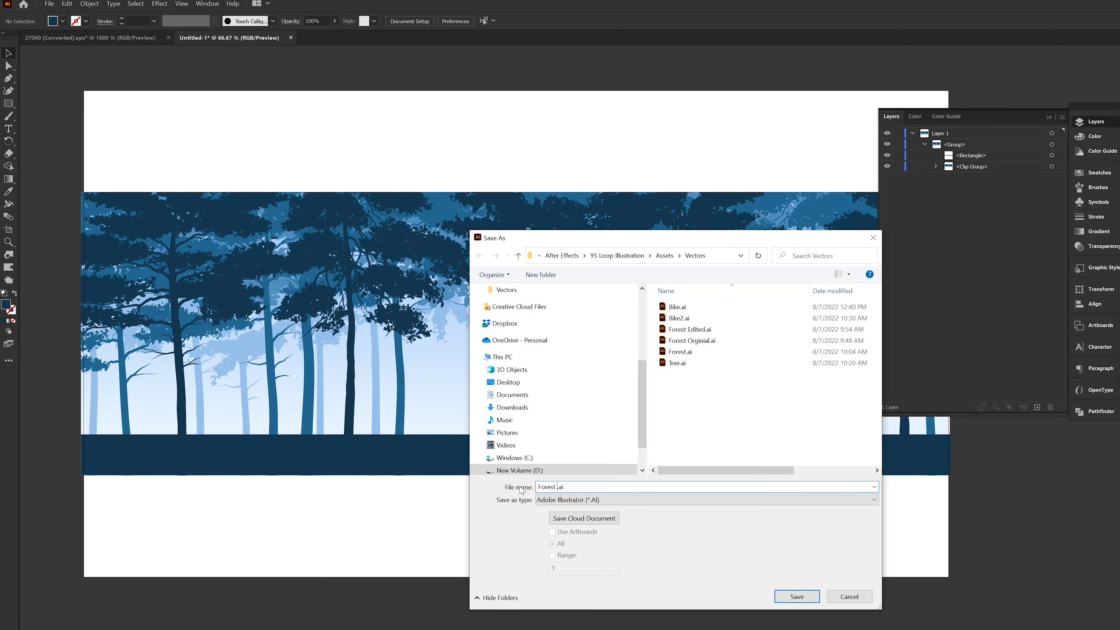
{"action": "type", "text": "Done"}
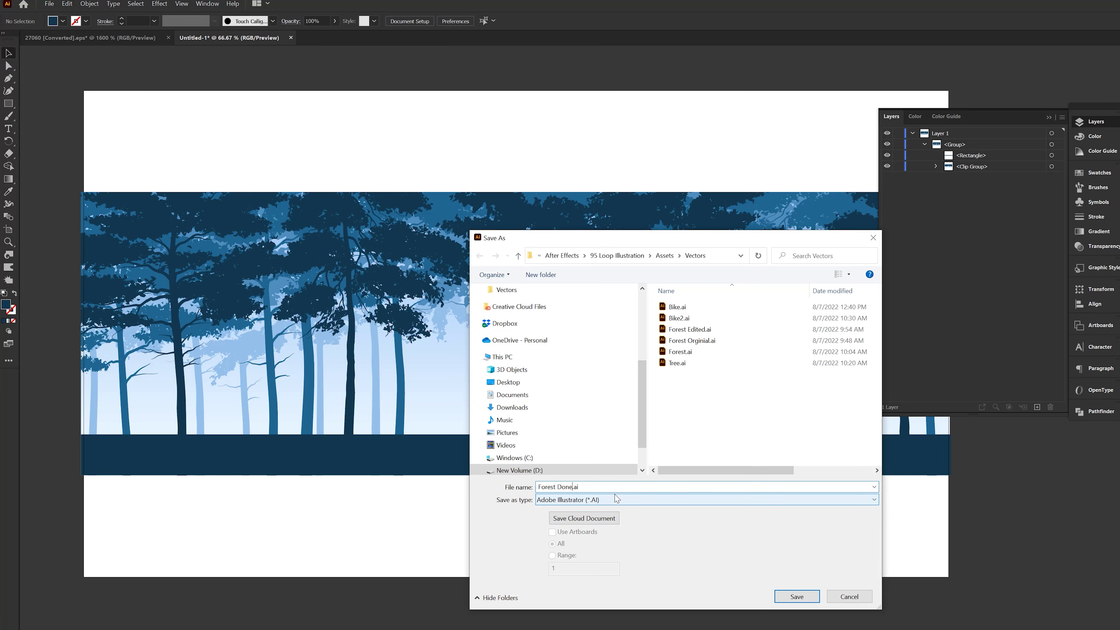
{"action": "left_click", "coordinate": [789, 592]}
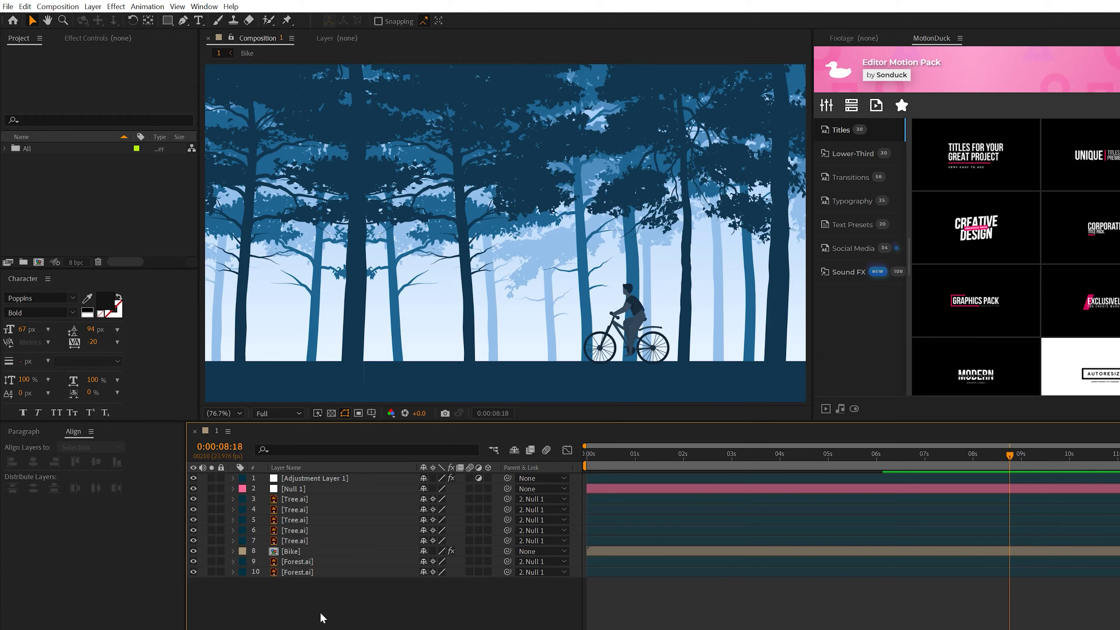
Create a new composition named 2.
{"action": "left_click", "coordinate": [31, 236]}
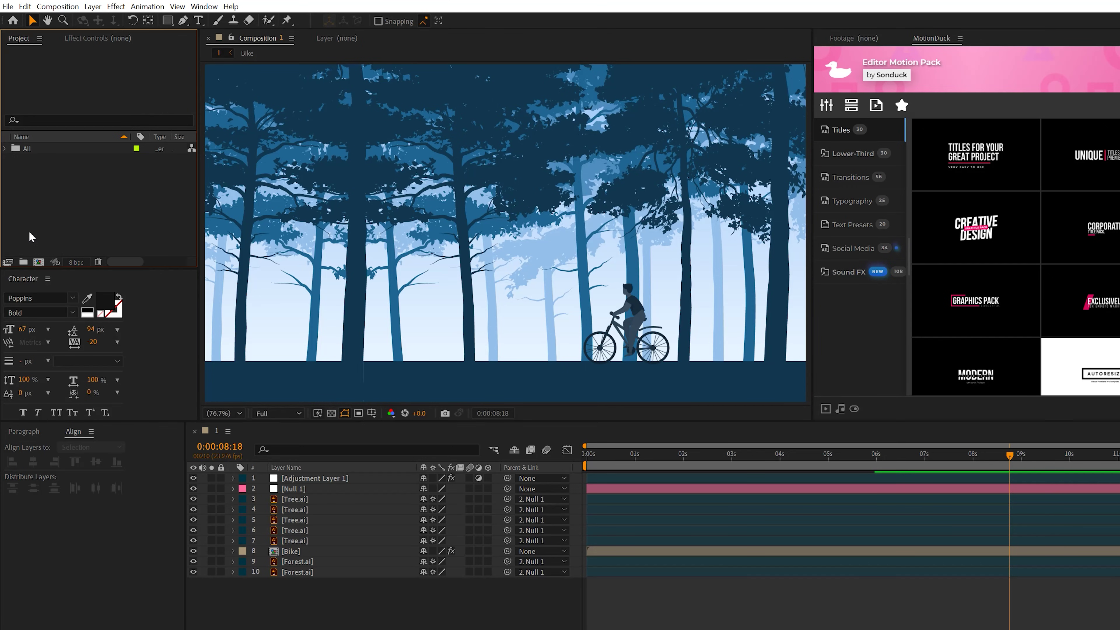
{"action": "left_click", "coordinate": [39, 262]}
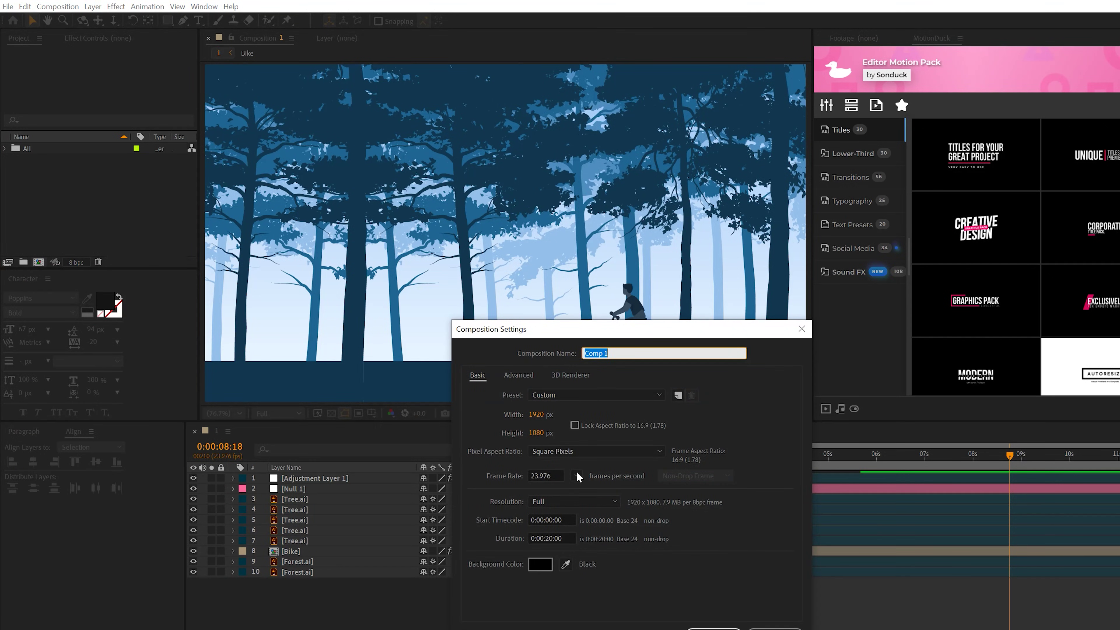
{"action": "type", "text": "2"}
{"action": "key", "text": "Return"}
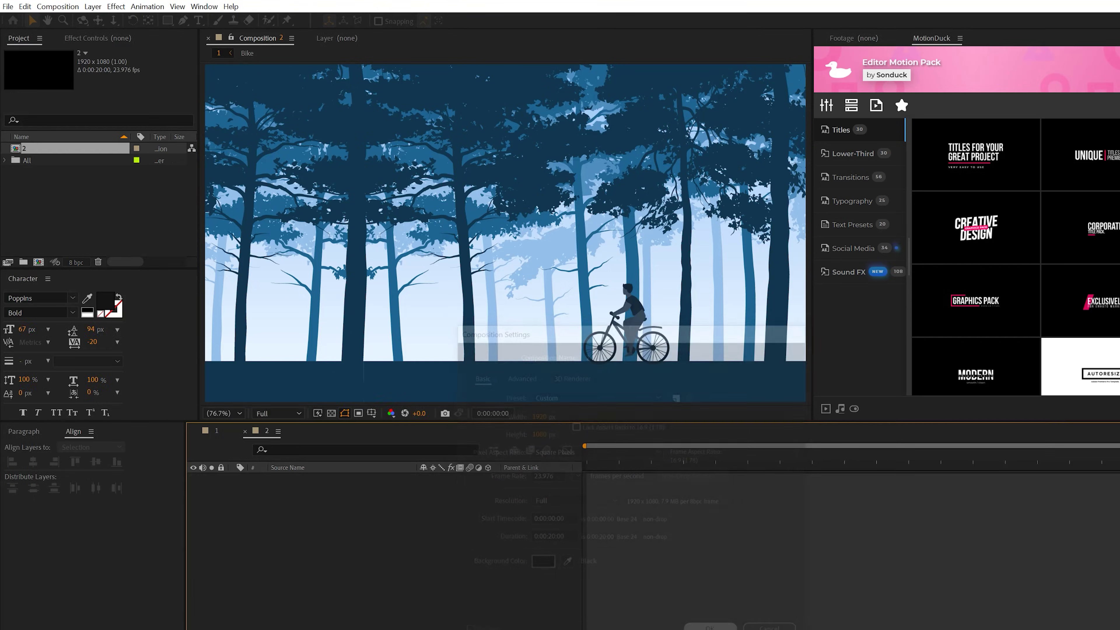
Import Forest Done.ai as footage and place it in composition 2.
{"action": "key", "text": "alt+Tab"}
{"action": "left_click_drag", "start_coordinate": [554, 305], "coordinate": [79, 217]}
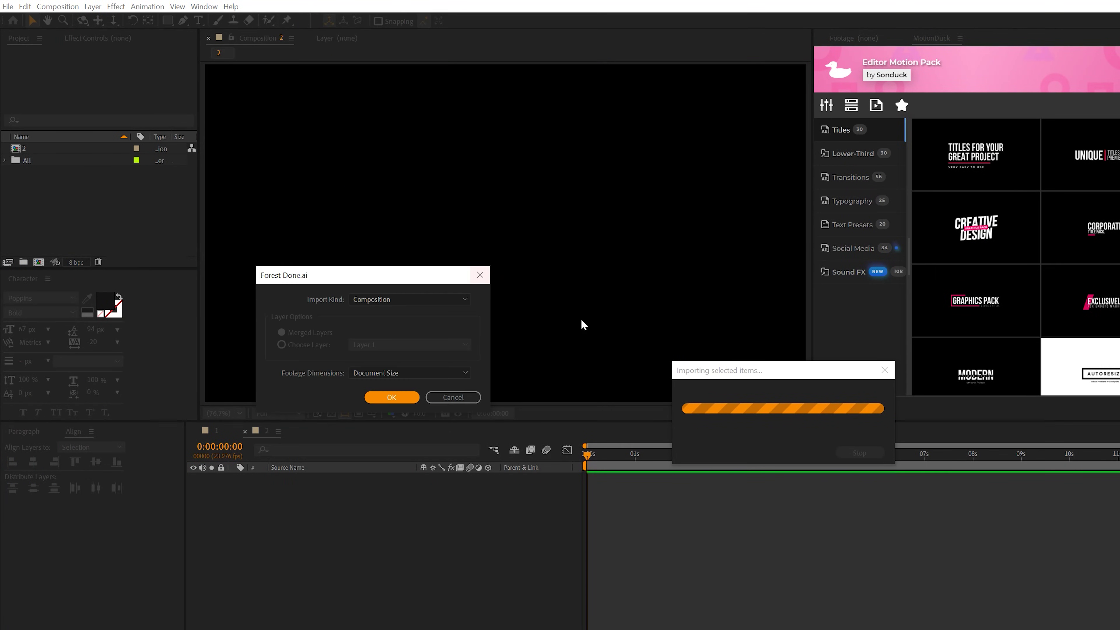
{"action": "left_click", "coordinate": [388, 299]}
{"action": "left_click", "coordinate": [374, 312]}
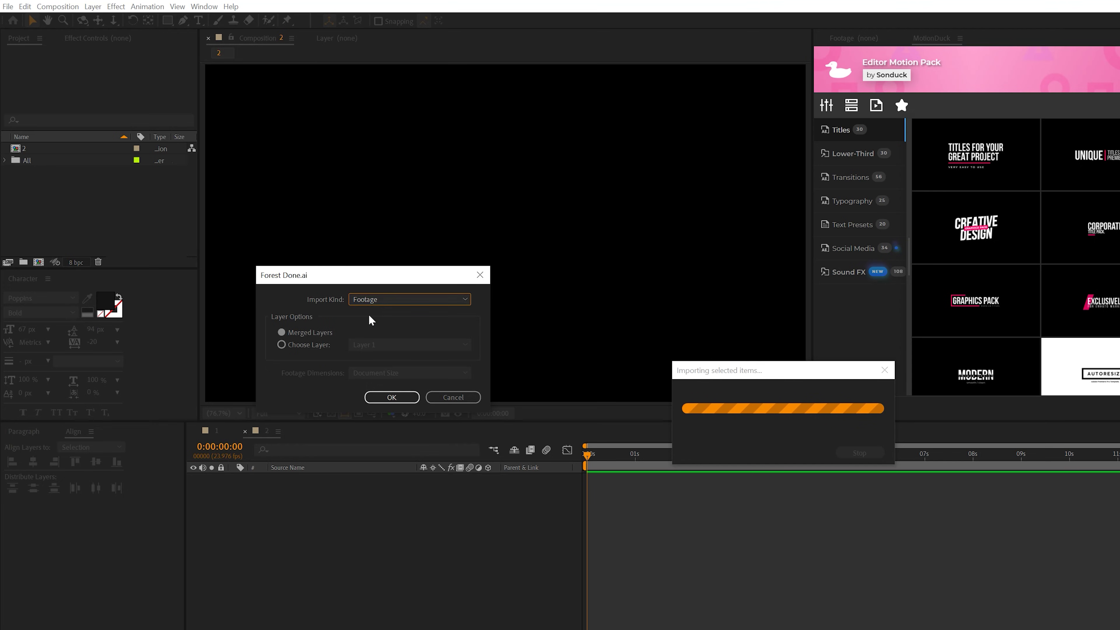
{"action": "left_click", "coordinate": [390, 396]}
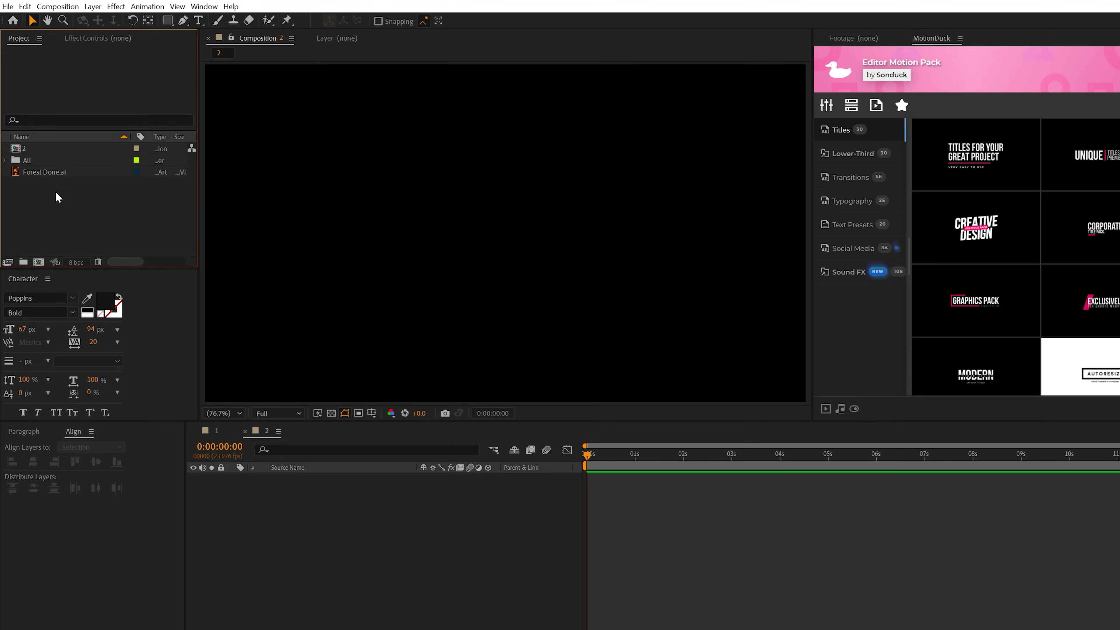
{"action": "left_click_drag", "start_coordinate": [44, 173], "coordinate": [388, 530]}
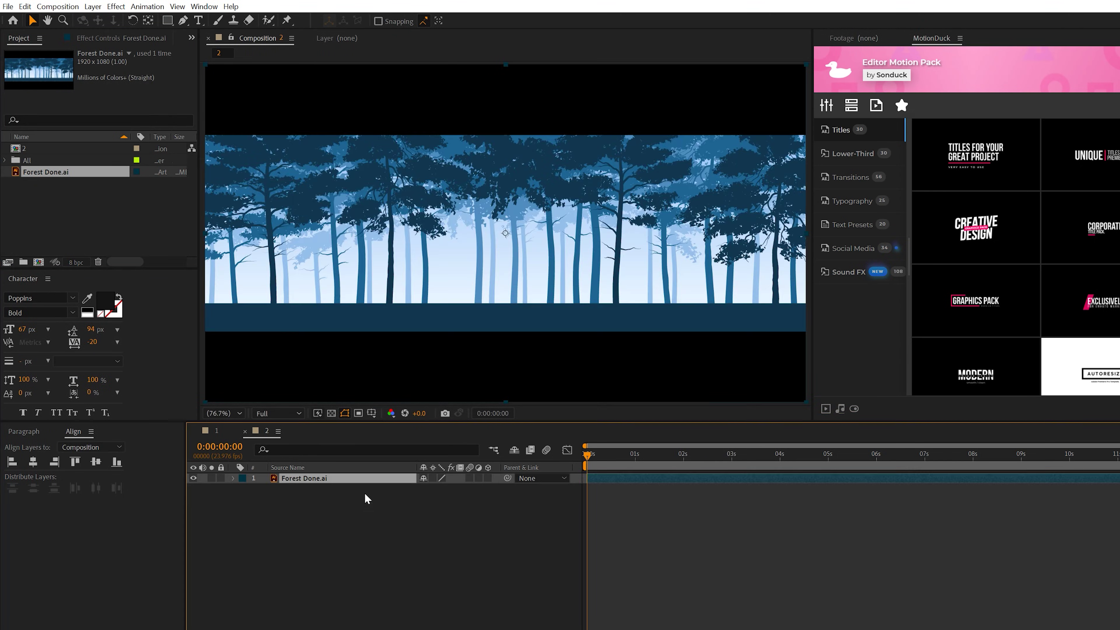
{"action": "key", "text": "comma"}
{"action": "key", "text": "comma"}
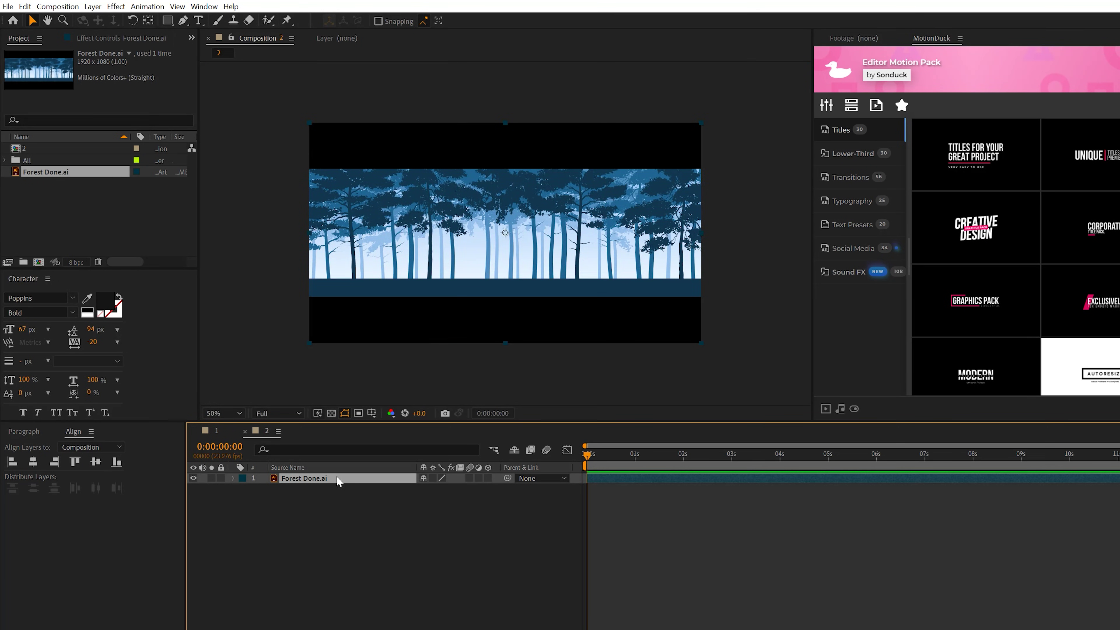
Scale the forest layer up to 174%.
{"action": "key", "text": "s"}
{"action": "key", "text": "period"}
{"action": "key", "text": "period"}
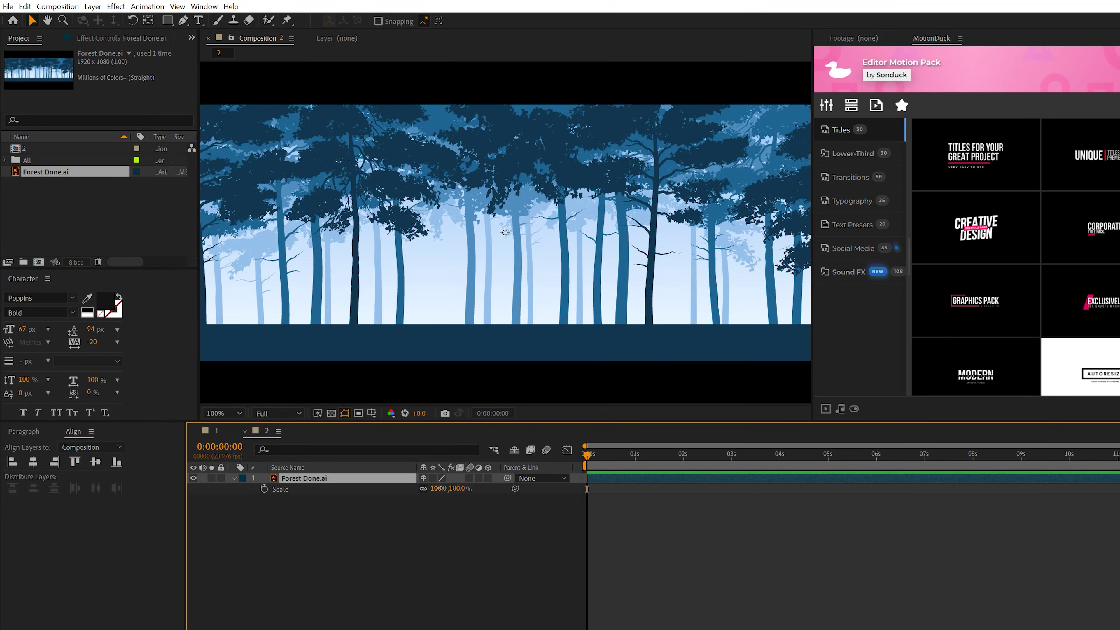
{"action": "left_click_drag", "start_coordinate": [439, 488], "coordinate": [456, 488]}
{"action": "key", "text": "comma"}
{"action": "key", "text": "comma"}
{"action": "left_click", "coordinate": [421, 529]}
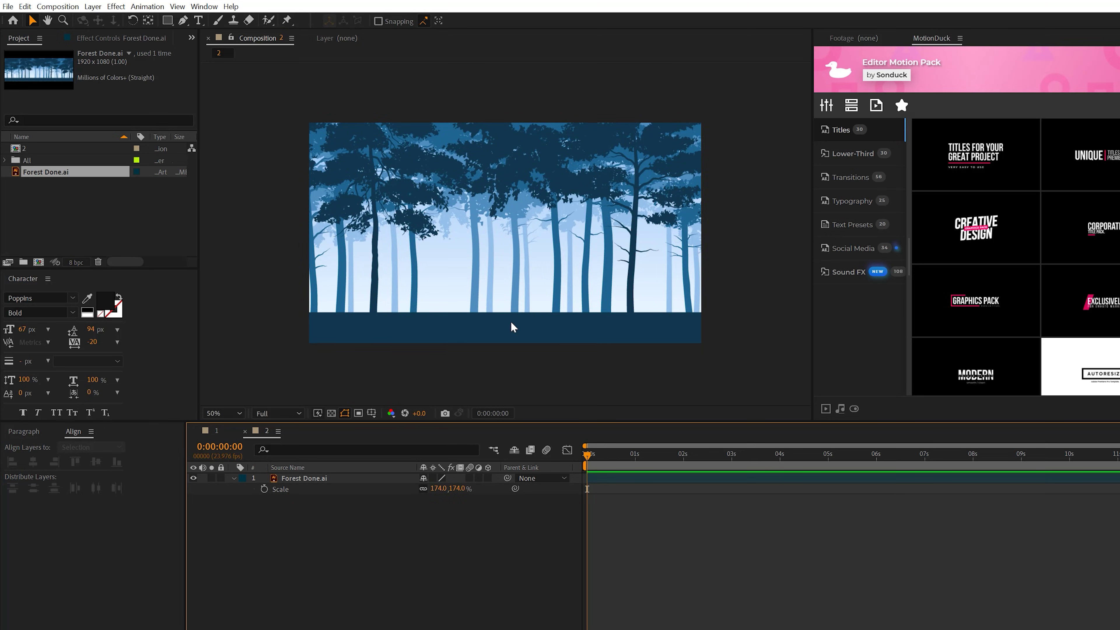
Enable Continuously Rasterize so the enlarged forest's vector edges stay crisp.
{"action": "key", "text": "slash"}
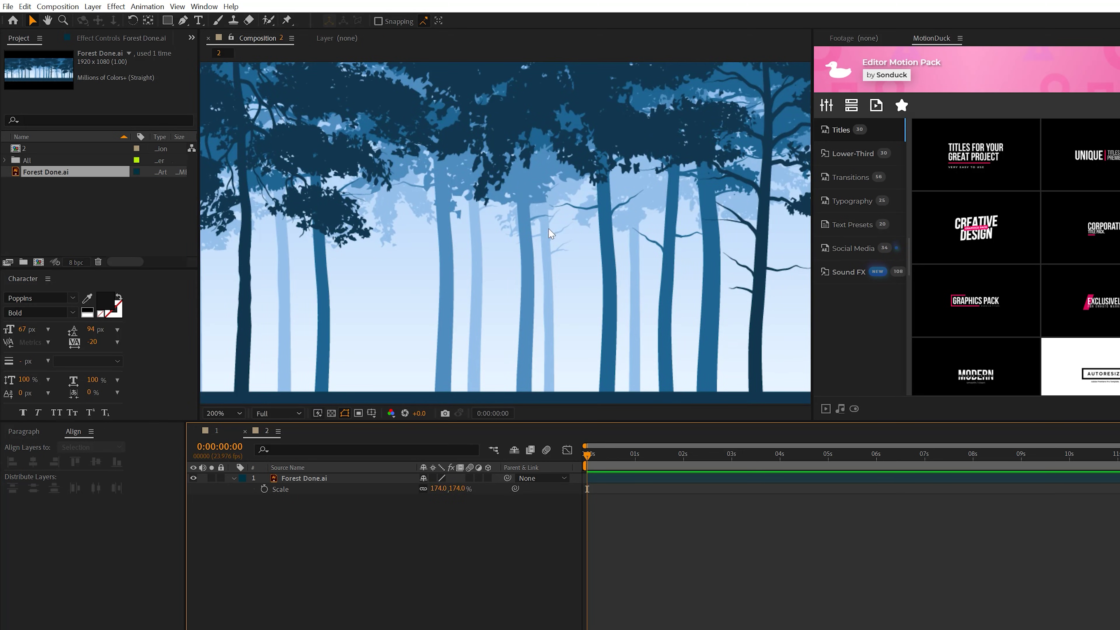
{"action": "scroll", "coordinate": [550, 233], "scroll_direction": "up", "scroll_amount": 1}
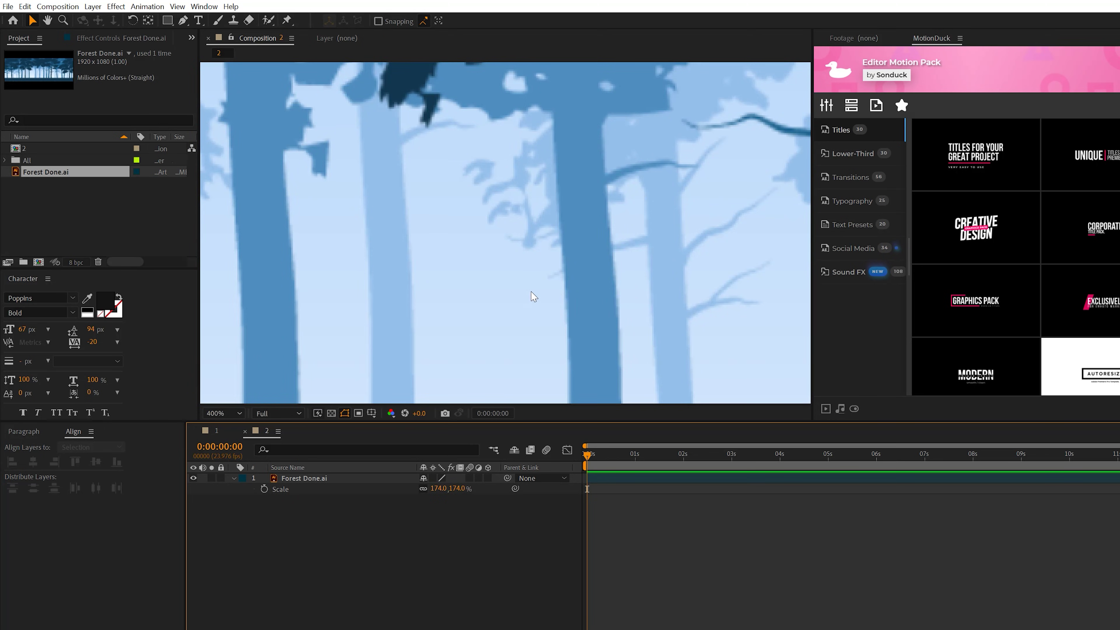
{"action": "left_click", "coordinate": [432, 477]}
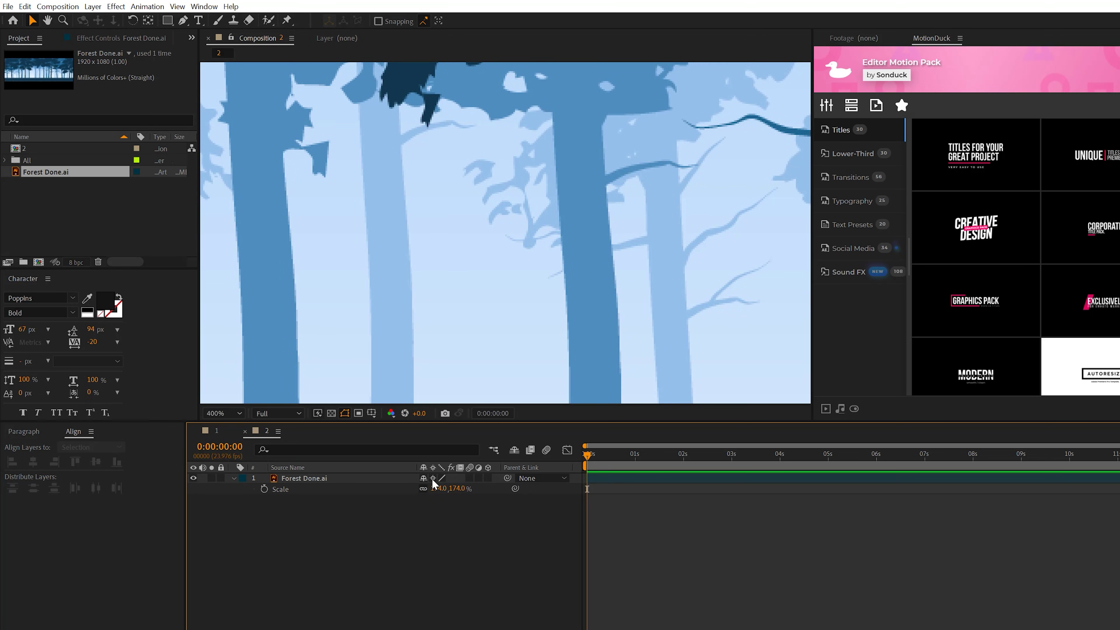
{"action": "scroll", "coordinate": [487, 280], "scroll_direction": "down", "scroll_amount": 1}
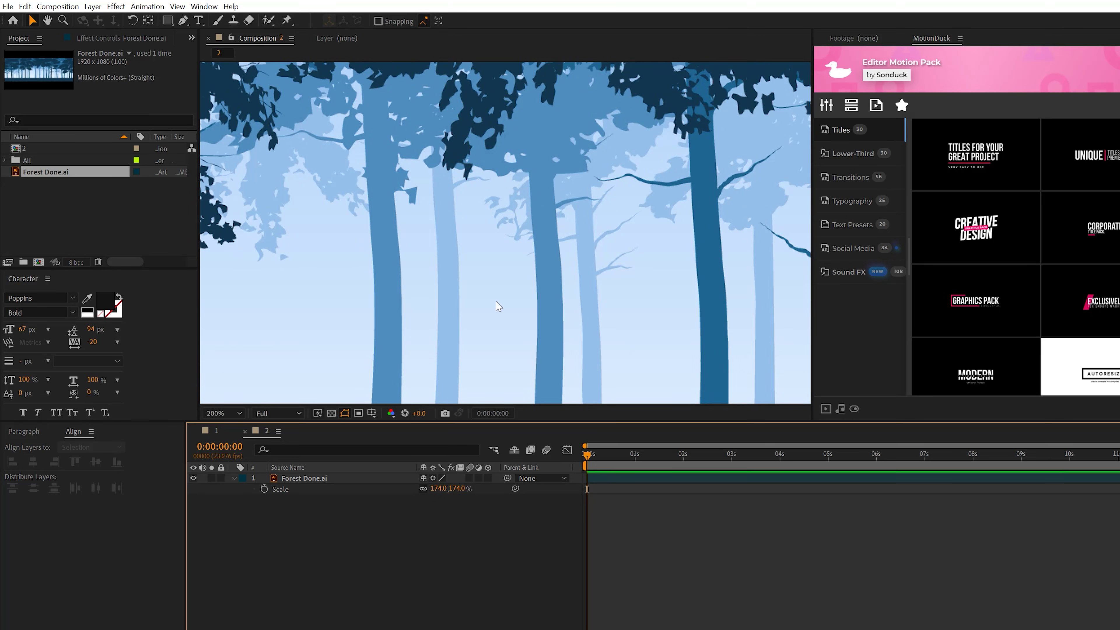
{"action": "scroll", "coordinate": [456, 373], "scroll_direction": "down", "scroll_amount": 4}
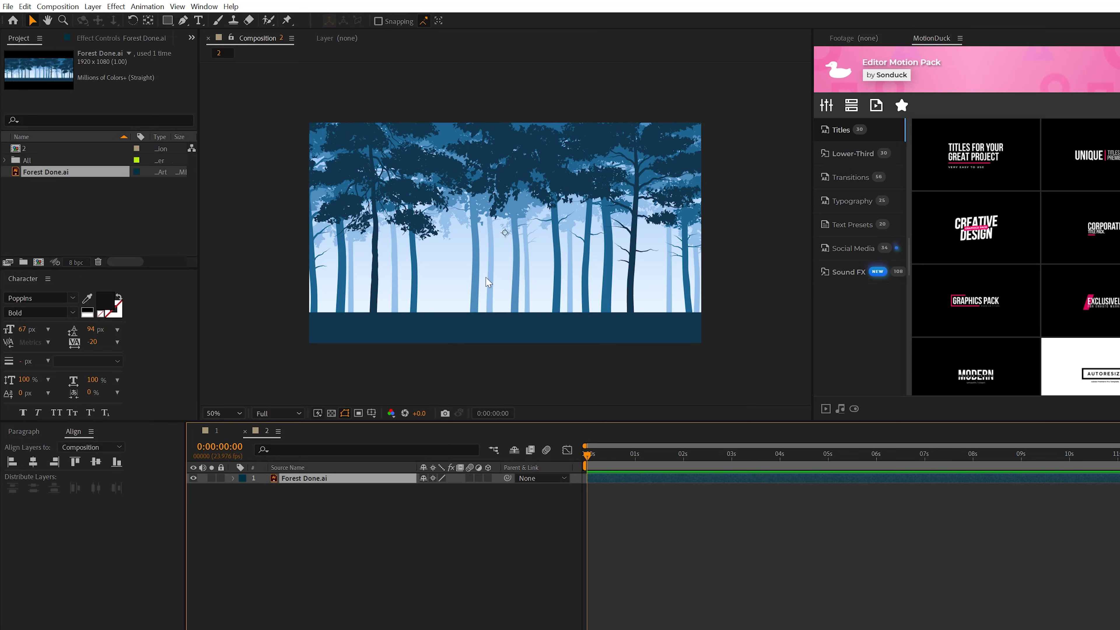
Shift the forest layer to the right and duplicate it.
{"action": "left_click_drag", "start_coordinate": [422, 244], "coordinate": [756, 254]}
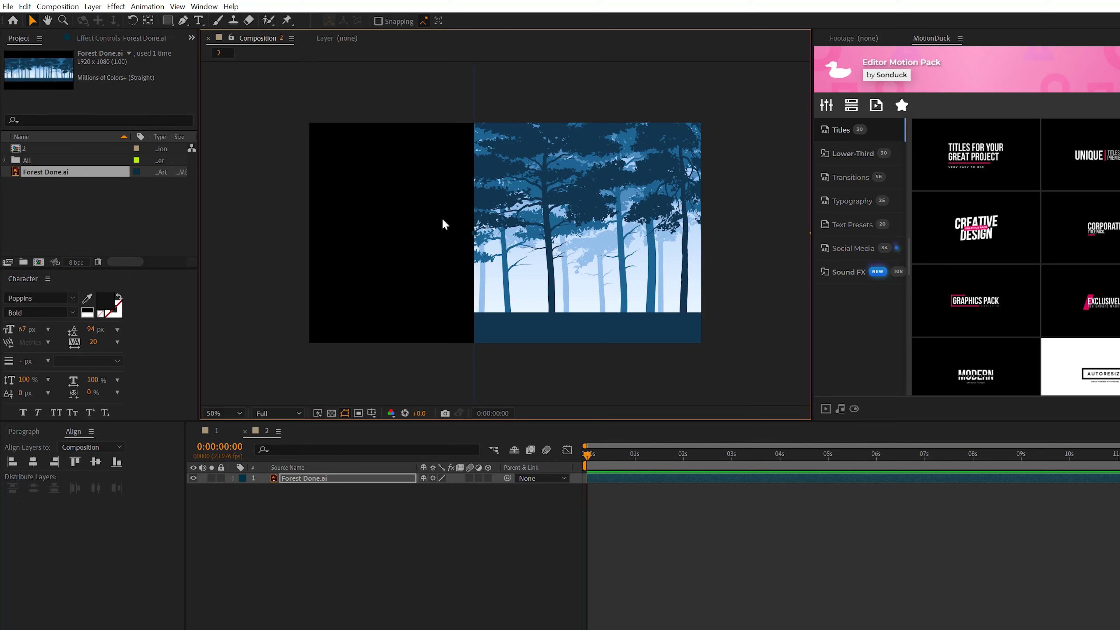
{"action": "left_click", "coordinate": [309, 479]}
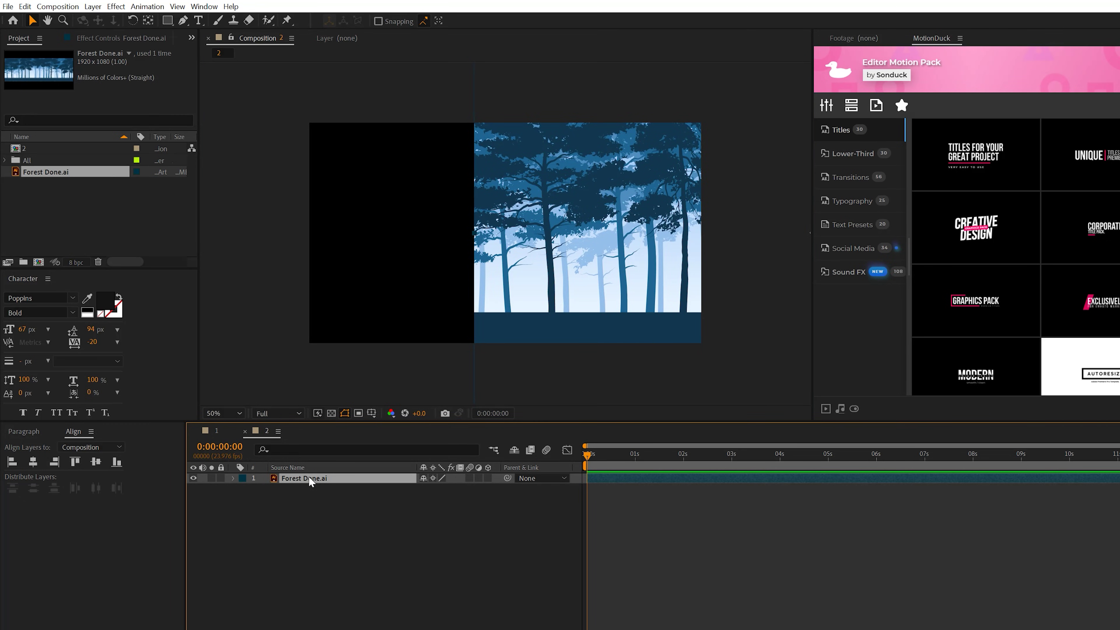
{"action": "left_click", "coordinate": [18, 6]}
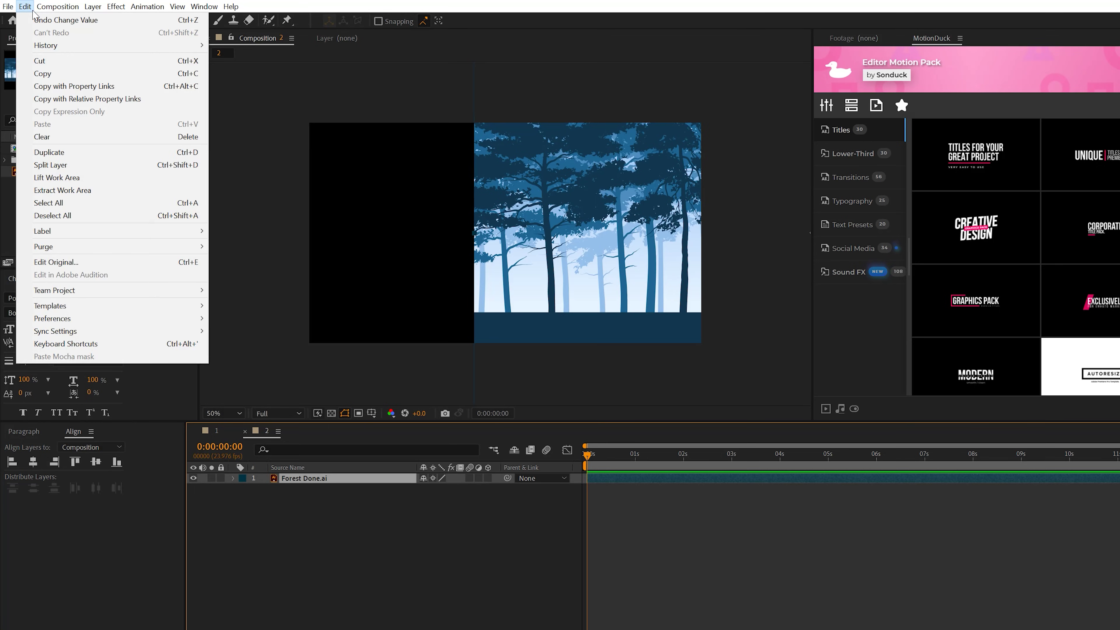
{"action": "left_click", "coordinate": [48, 152]}
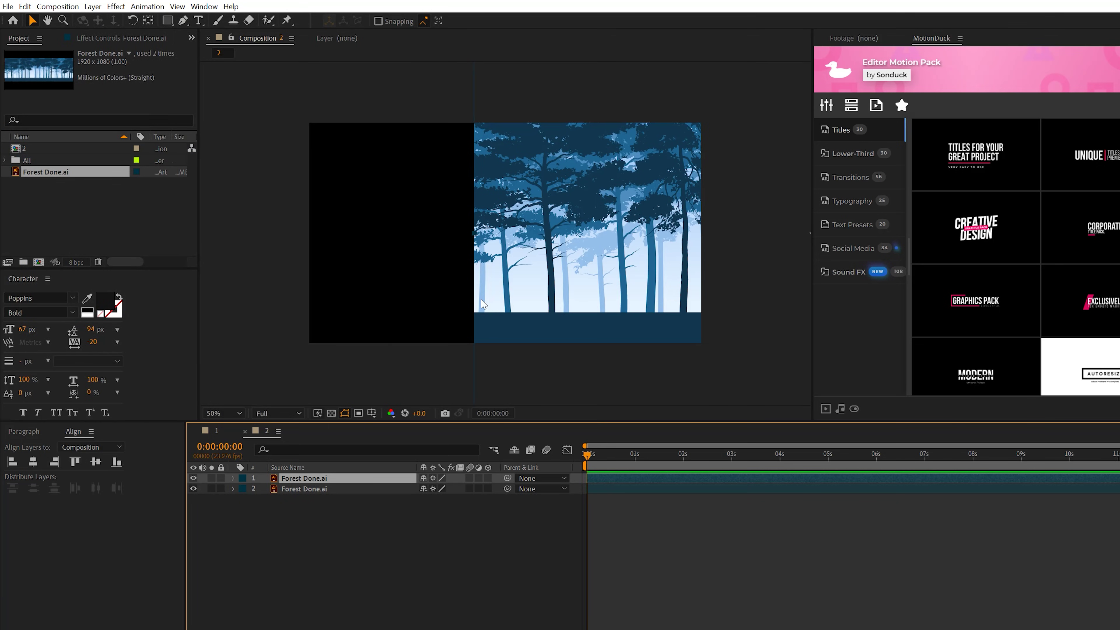
Mirror the duplicate by unlinking Scale and setting its X scale to -174%.
{"action": "key", "text": "s"}
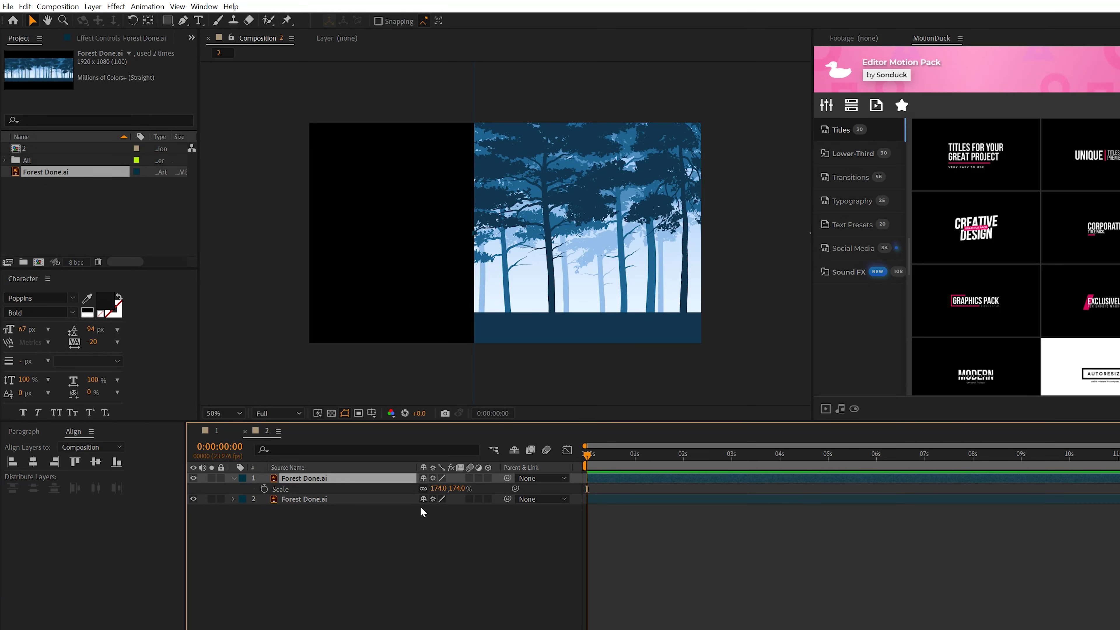
{"action": "left_click", "coordinate": [423, 488]}
{"action": "left_click", "coordinate": [439, 488]}
{"action": "type", "text": "-174"}
{"action": "key", "text": "Return"}
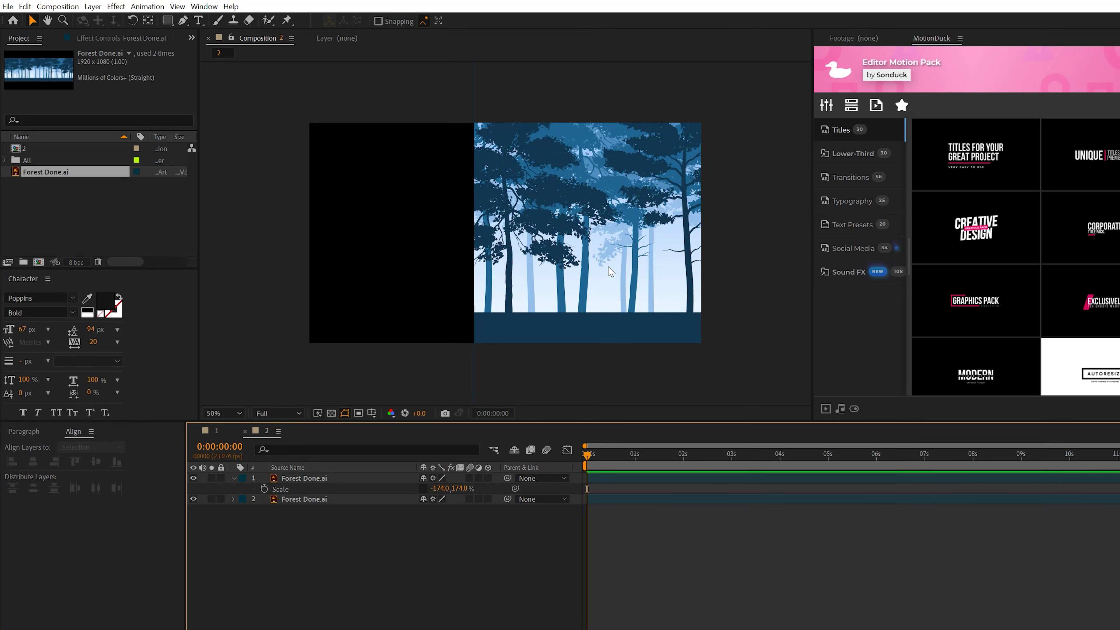
Slide the flipped forest so both halves meet seamlessly at the centre.
{"action": "left_click_drag", "start_coordinate": [317, 274], "coordinate": [234, 258]}
{"action": "left_click", "coordinate": [485, 106]}
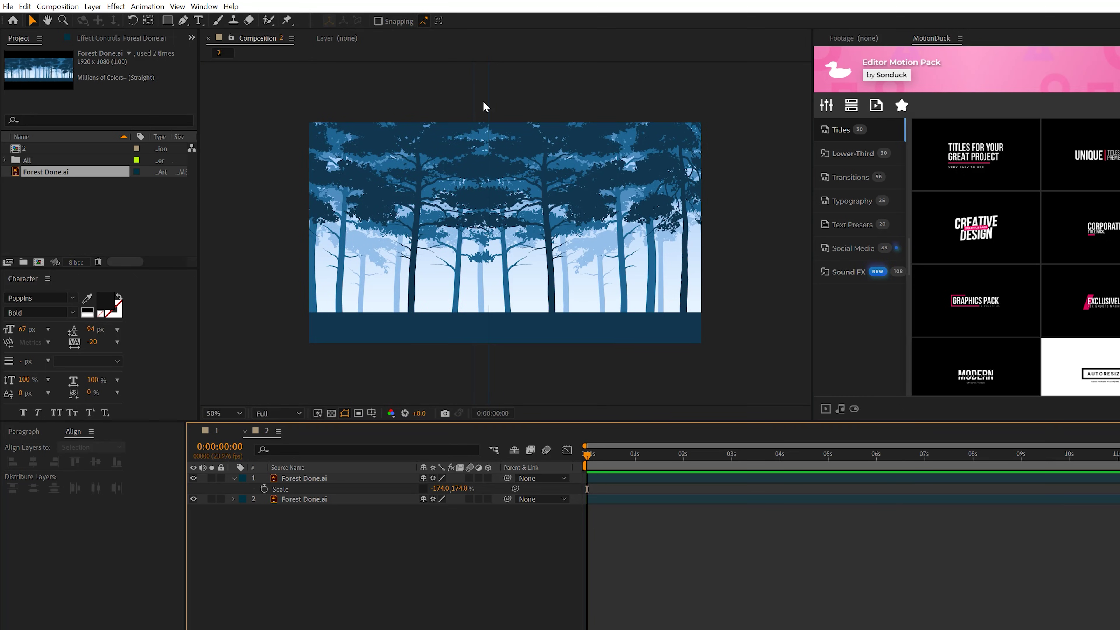
{"action": "left_click", "coordinate": [212, 415]}
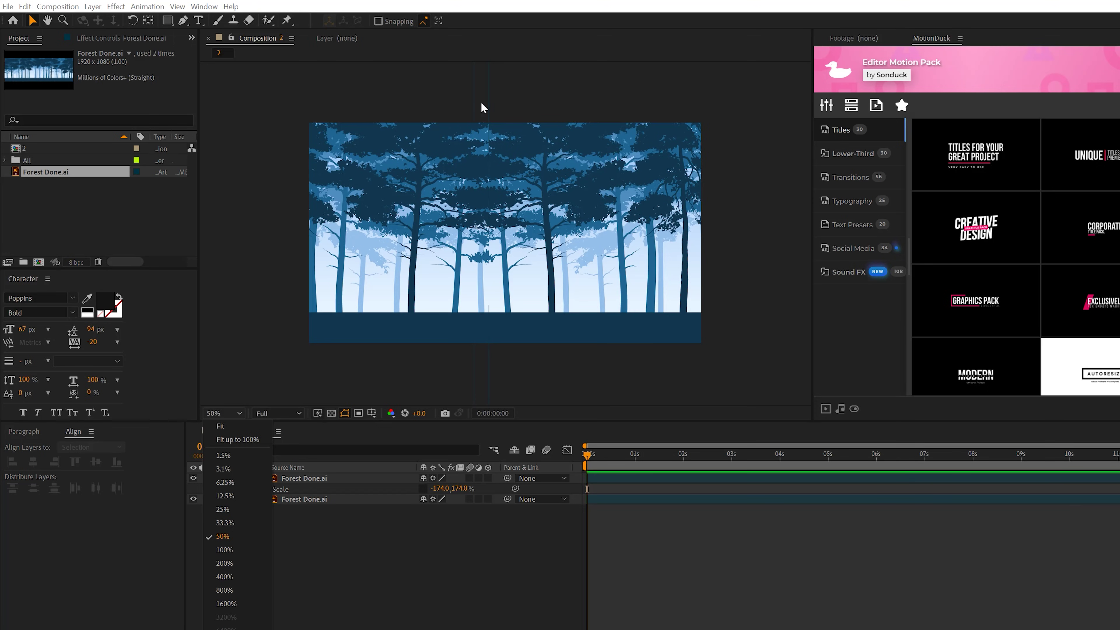
{"action": "left_click", "coordinate": [320, 483]}
{"action": "left_click", "coordinate": [309, 477]}
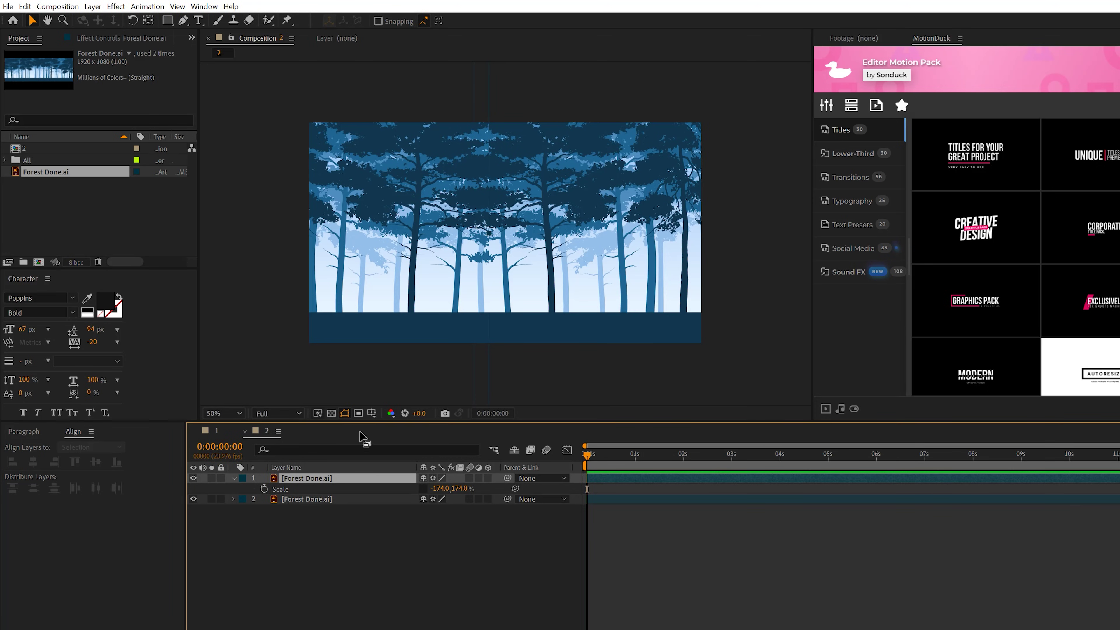
{"action": "left_click_drag", "start_coordinate": [454, 278], "coordinate": [437, 282]}
{"action": "key", "text": "comma"}
{"action": "key", "text": "comma"}
{"action": "key", "text": "comma"}
{"action": "key", "text": "comma"}
{"action": "key", "text": "s"}
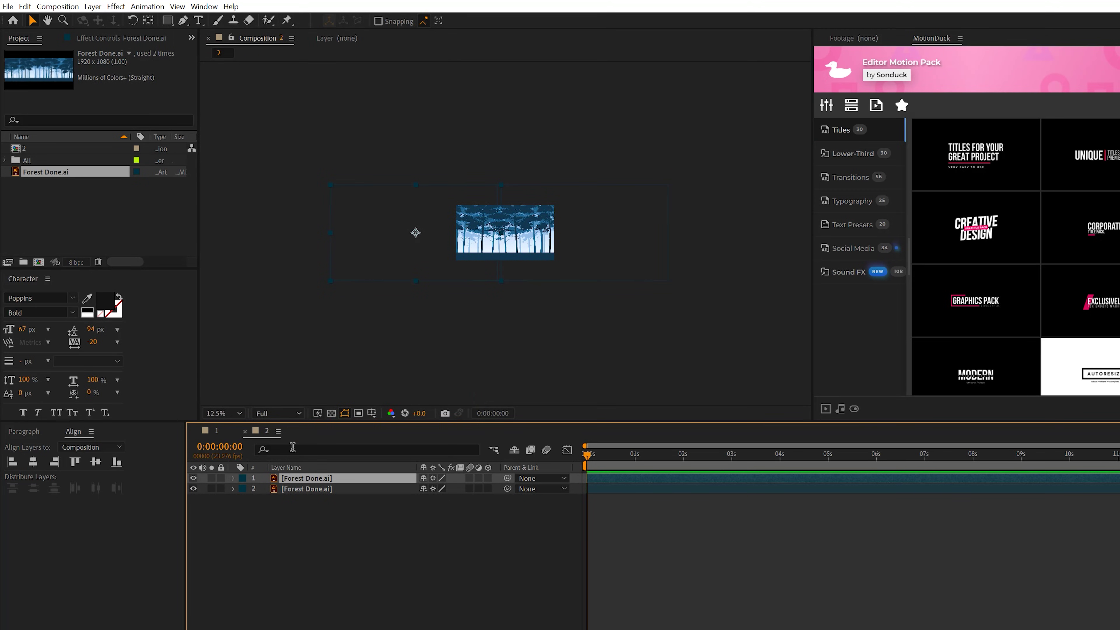
{"action": "key", "text": "period"}
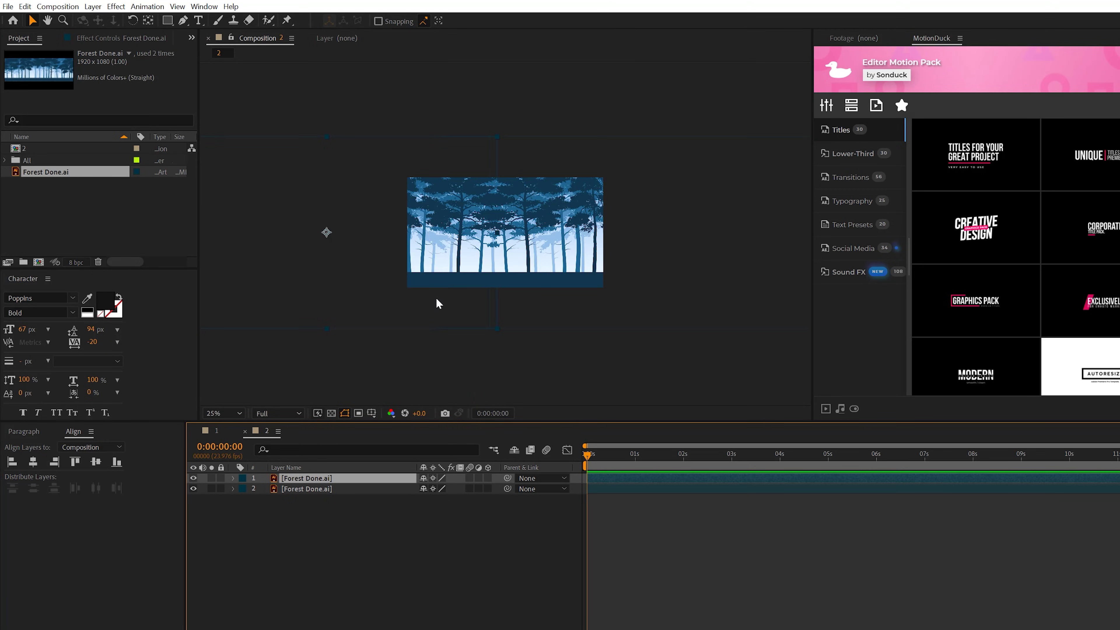
{"action": "key", "text": "period"}
{"action": "left_click", "coordinate": [369, 622]}
Add a null object and parent both forest layers to Null 3.
{"action": "left_click", "coordinate": [93, 7]}
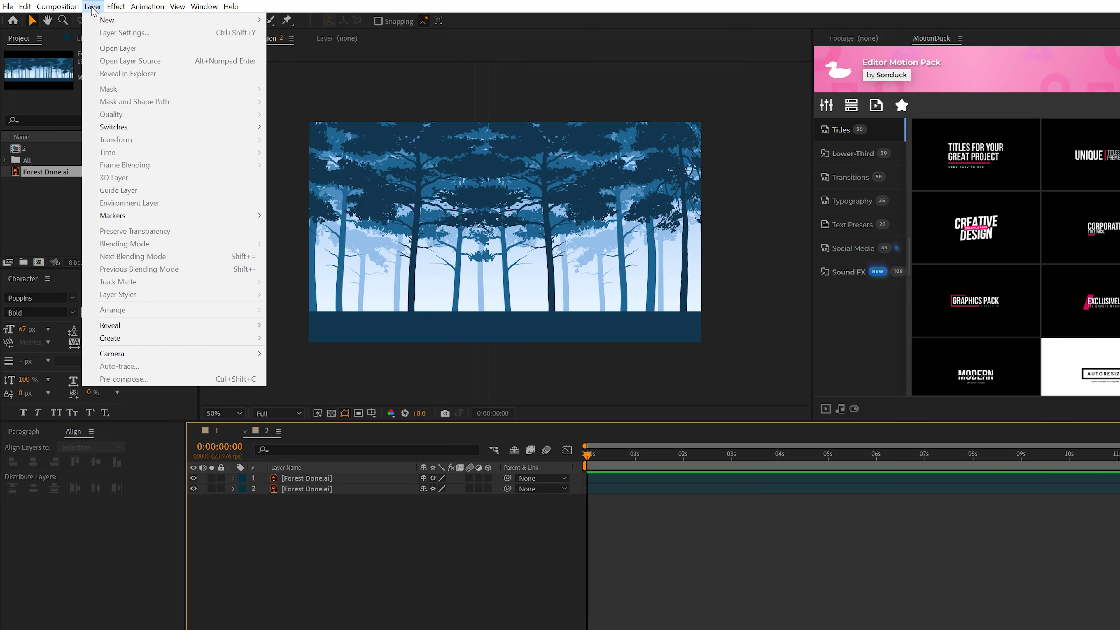
{"action": "mouse_move", "coordinate": [176, 20]}
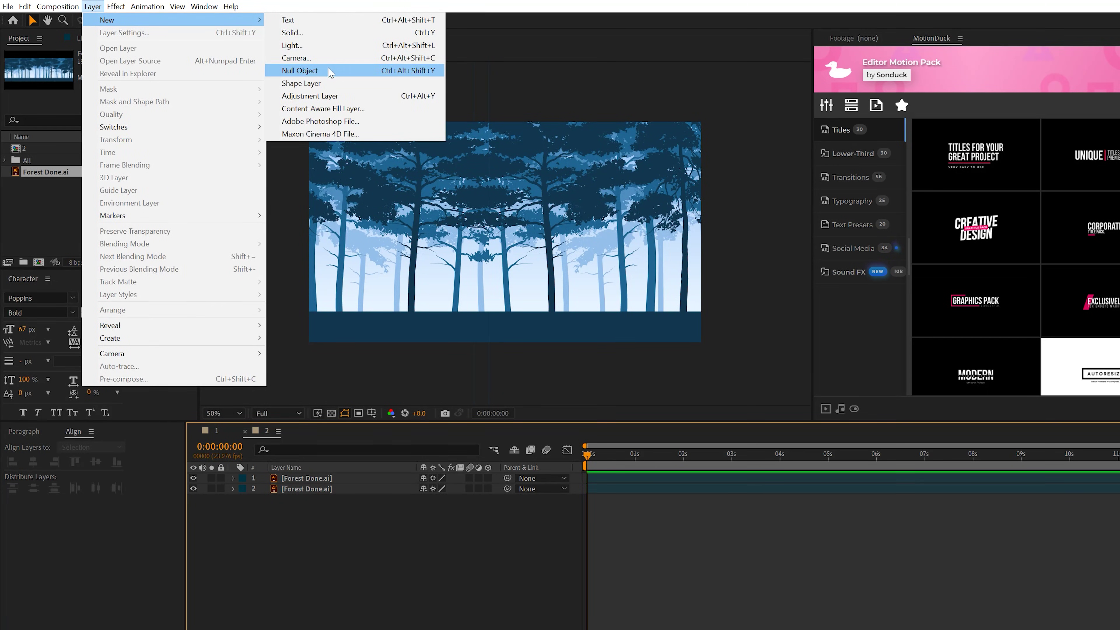
{"action": "left_click", "coordinate": [317, 70]}
{"action": "left_click_drag", "start_coordinate": [295, 521], "coordinate": [293, 485]}
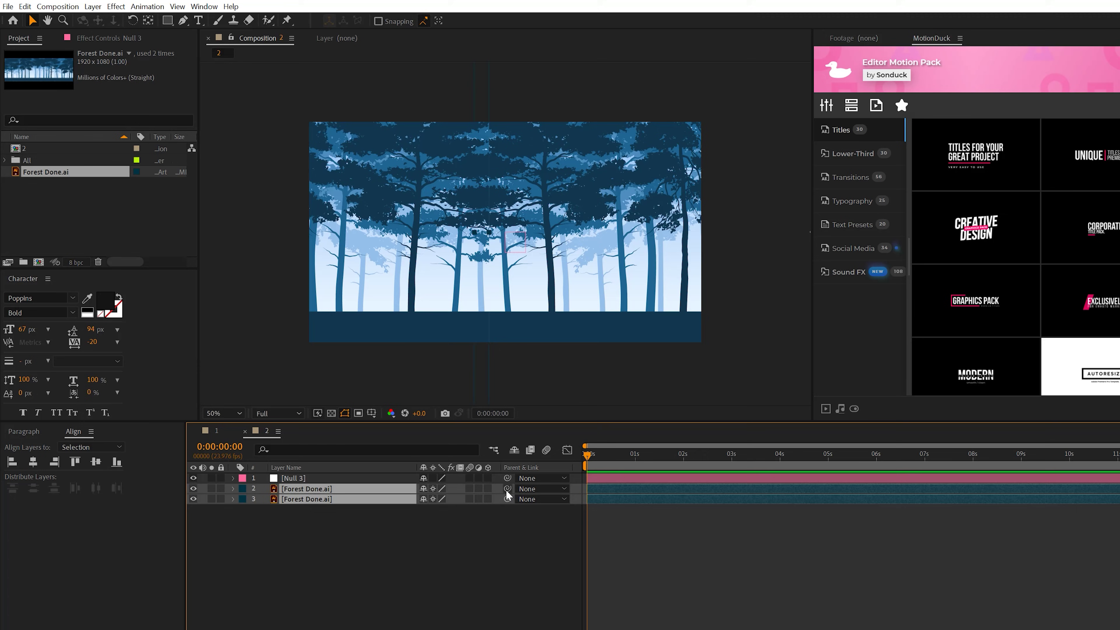
{"action": "left_click_drag", "start_coordinate": [508, 489], "coordinate": [291, 478]}
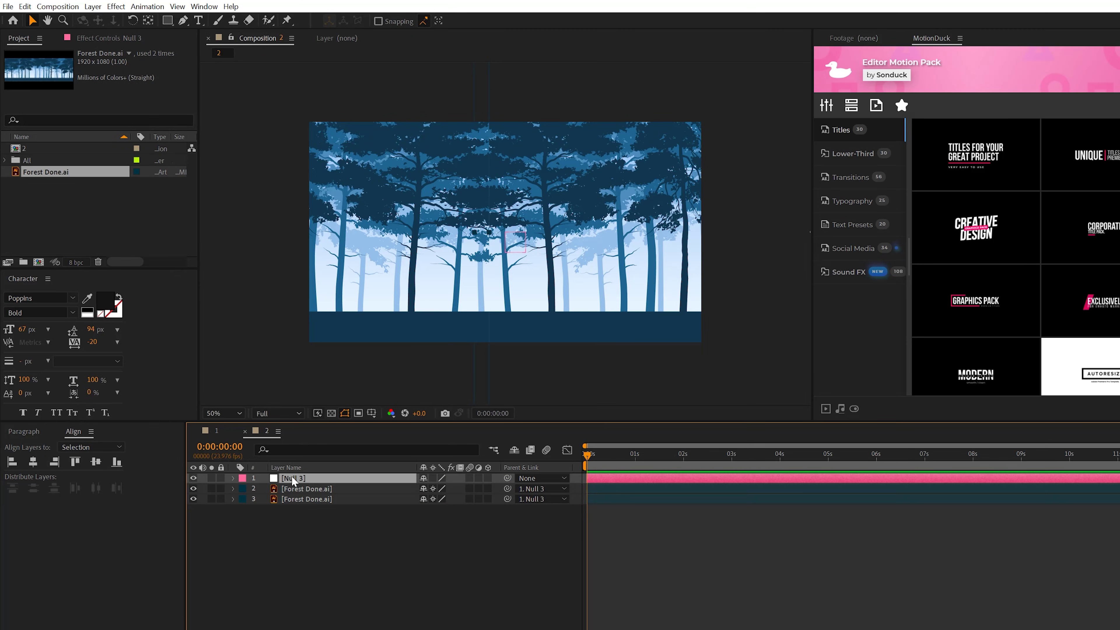
{"action": "left_click", "coordinate": [289, 478]}
Keyframe Null 3's position, moving the forests from far left to the right later in time.
{"action": "key", "text": "p"}
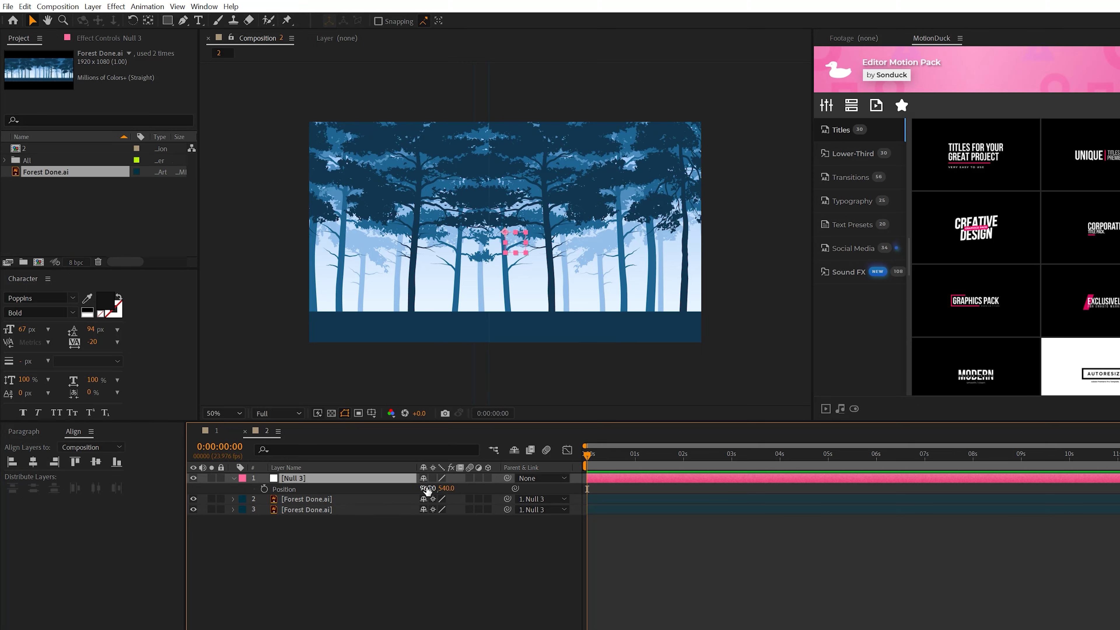
{"action": "left_click_drag", "start_coordinate": [426, 488], "coordinate": [259, 476]}
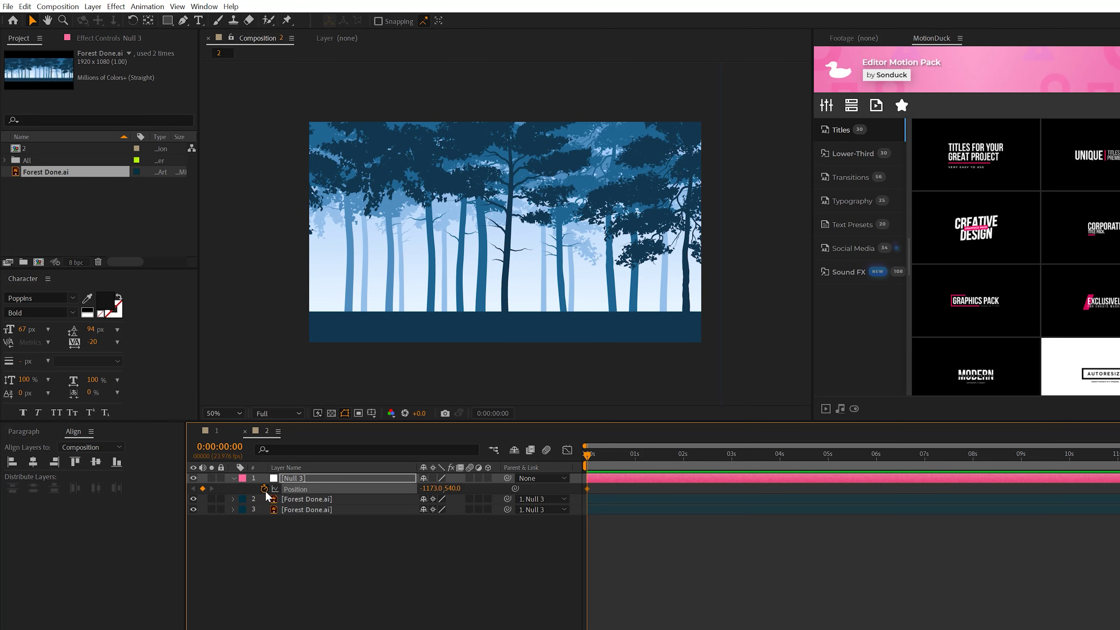
{"action": "left_click_drag", "start_coordinate": [601, 453], "coordinate": [1117, 454]}
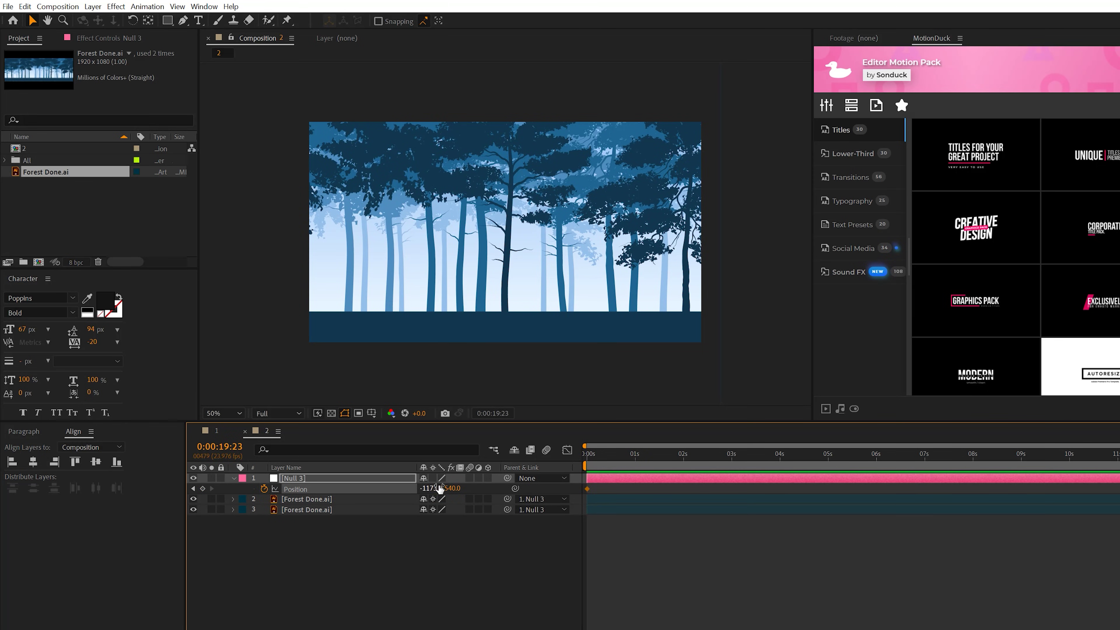
{"action": "left_click_drag", "start_coordinate": [440, 488], "coordinate": [697, 481]}
{"action": "left_click", "coordinate": [995, 424]}
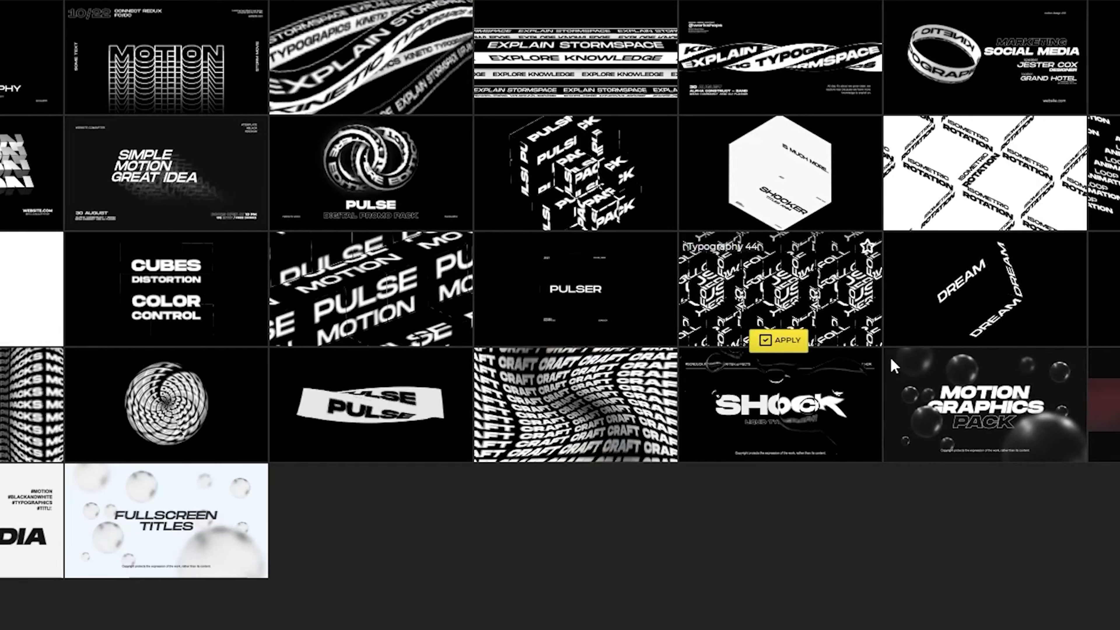
{"action": "mouse_move", "coordinate": [872, 404]}
{"action": "left_click", "coordinate": [891, 456]}
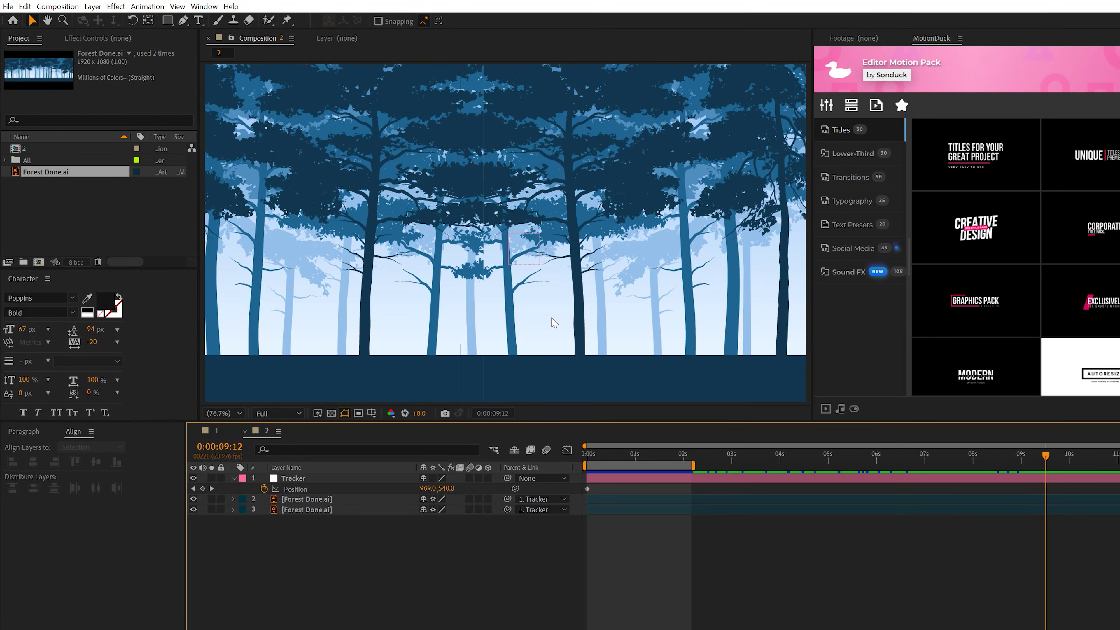
{"action": "key", "text": "period"}
{"action": "left_click_drag", "start_coordinate": [297, 525], "coordinate": [309, 496]}
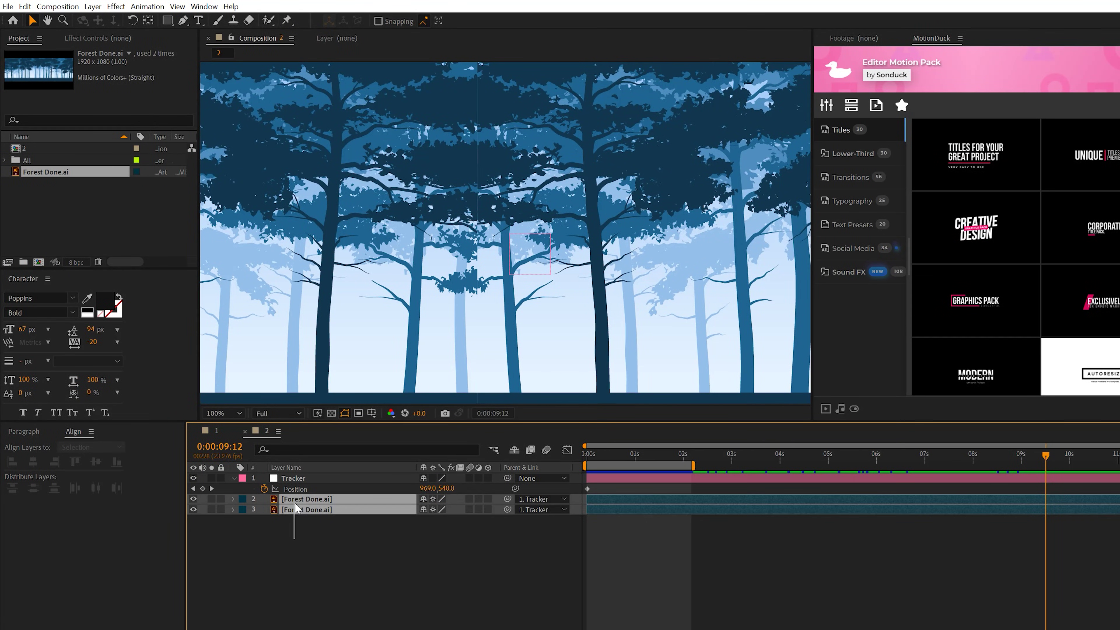
{"action": "left_click", "coordinate": [296, 534]}
{"action": "key", "text": "comma"}
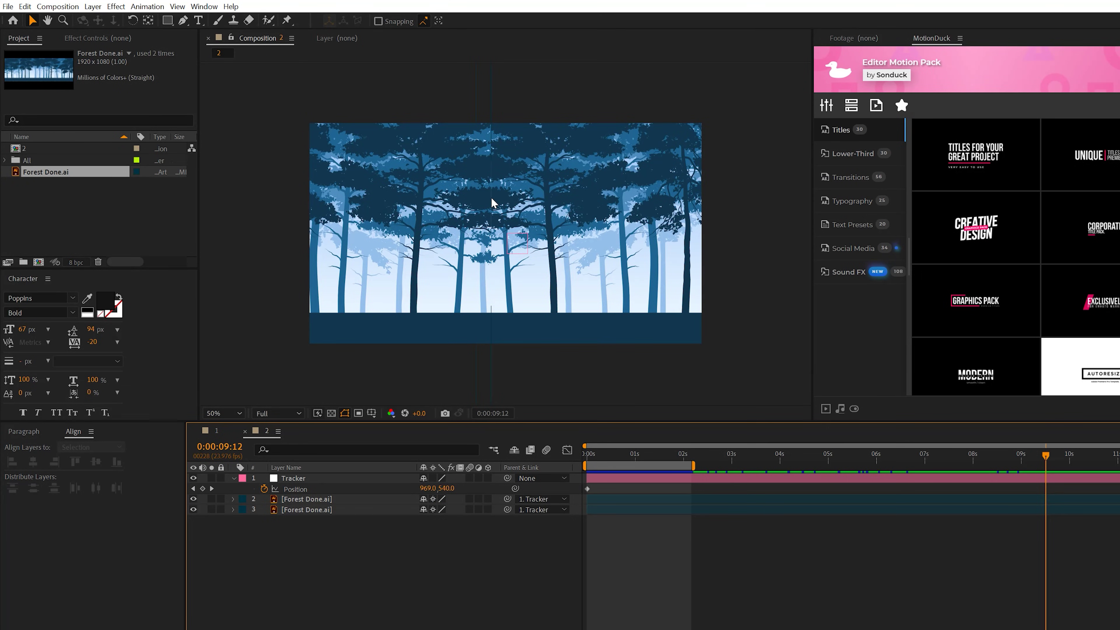
{"action": "key", "text": "period"}
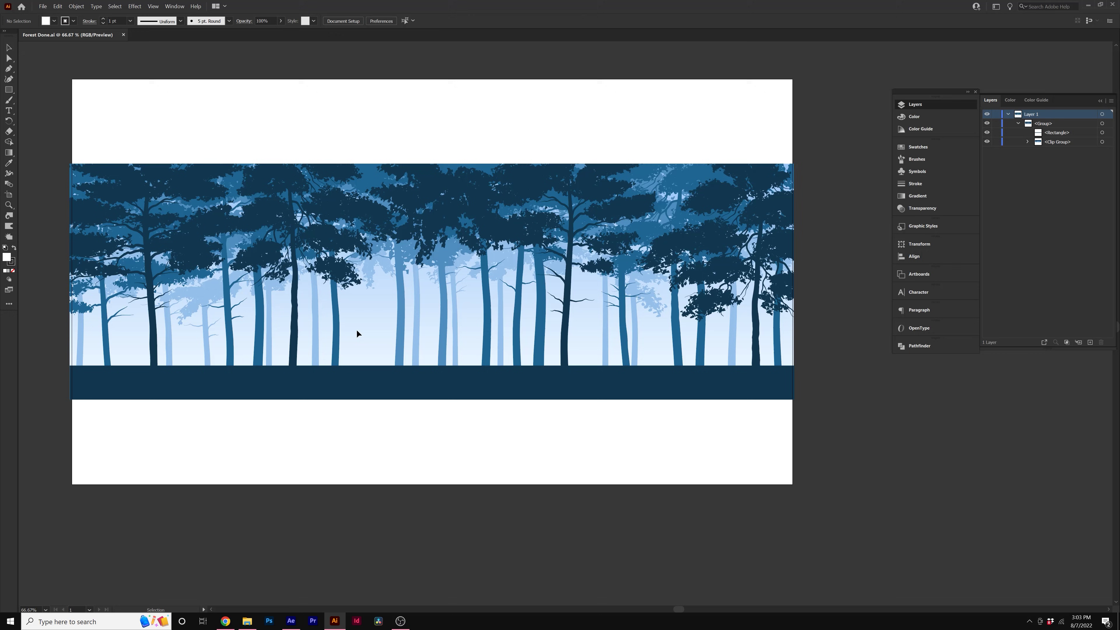
Copy the tall tree into a new blank Illustrator document.
{"action": "left_click", "coordinate": [335, 216]}
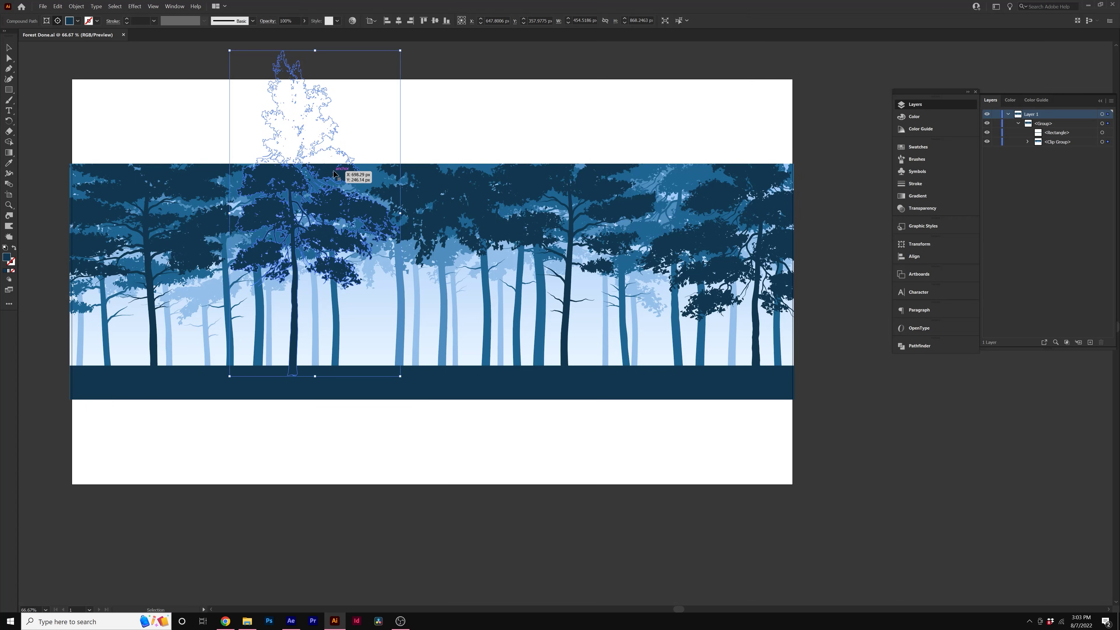
{"action": "key", "text": "a"}
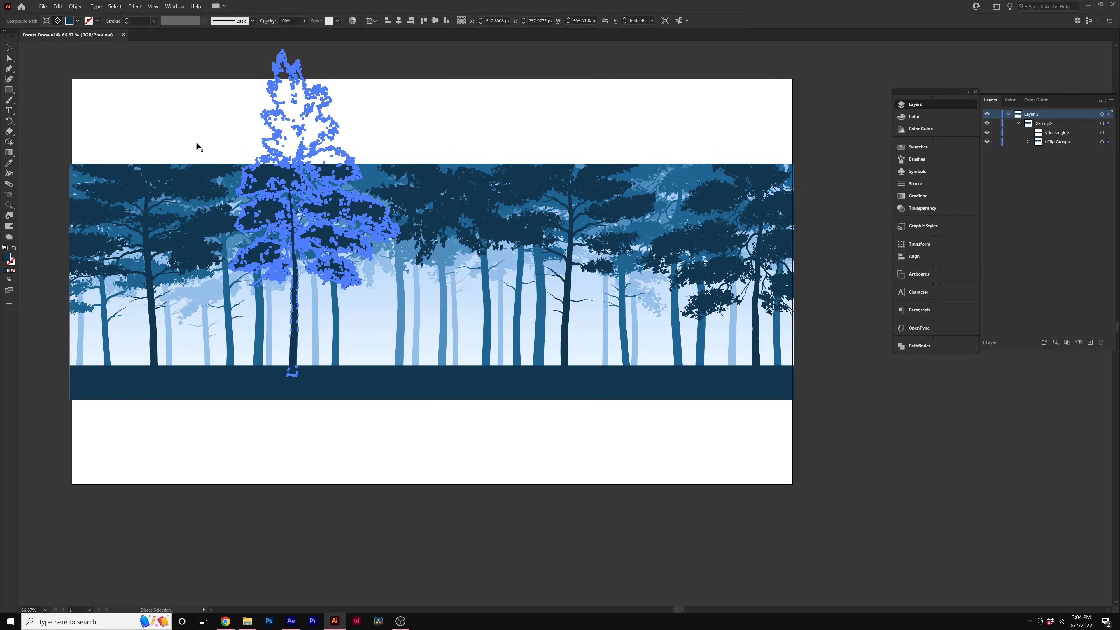
{"action": "key", "text": "v"}
{"action": "left_click", "coordinate": [43, 6]}
{"action": "left_click", "coordinate": [54, 16]}
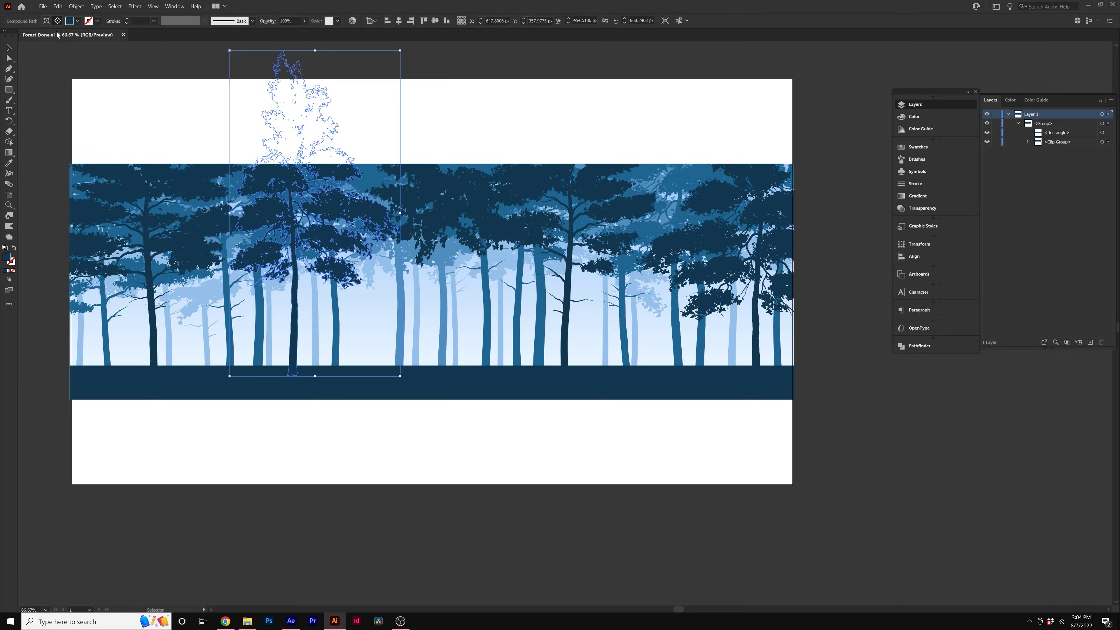
{"action": "left_click", "coordinate": [551, 418]}
{"action": "key", "text": "ctrl+v"}
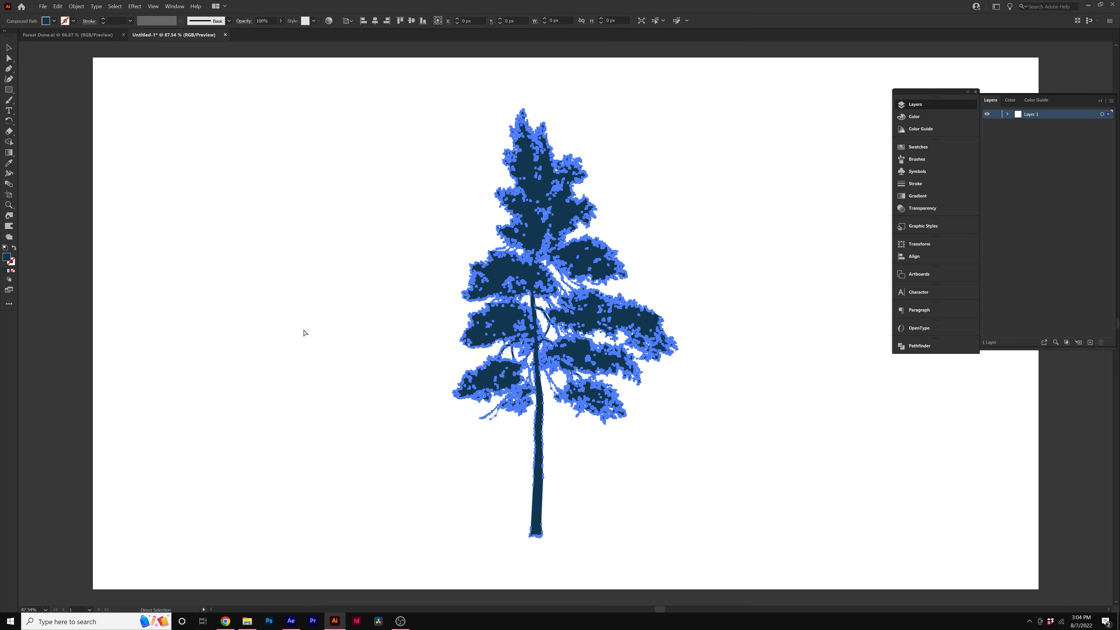
{"action": "left_click", "coordinate": [321, 331]}
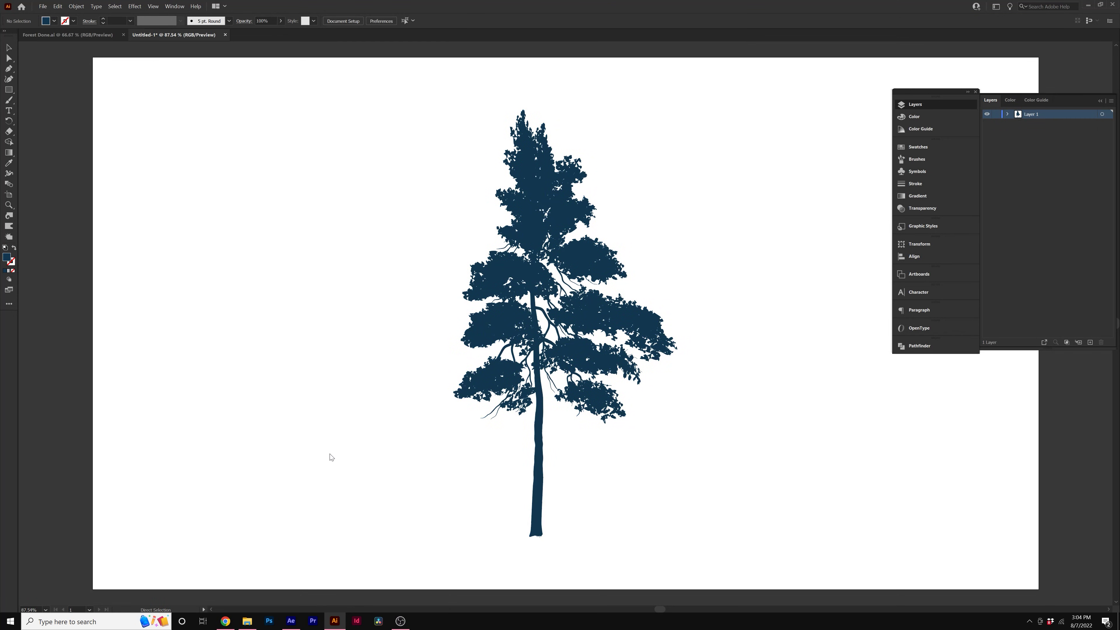
Save the tree document as Tree Big.ai and drag it into the After Effects project.
{"action": "key", "text": "ctrl+s"}
{"action": "type", "text": "Tr"}
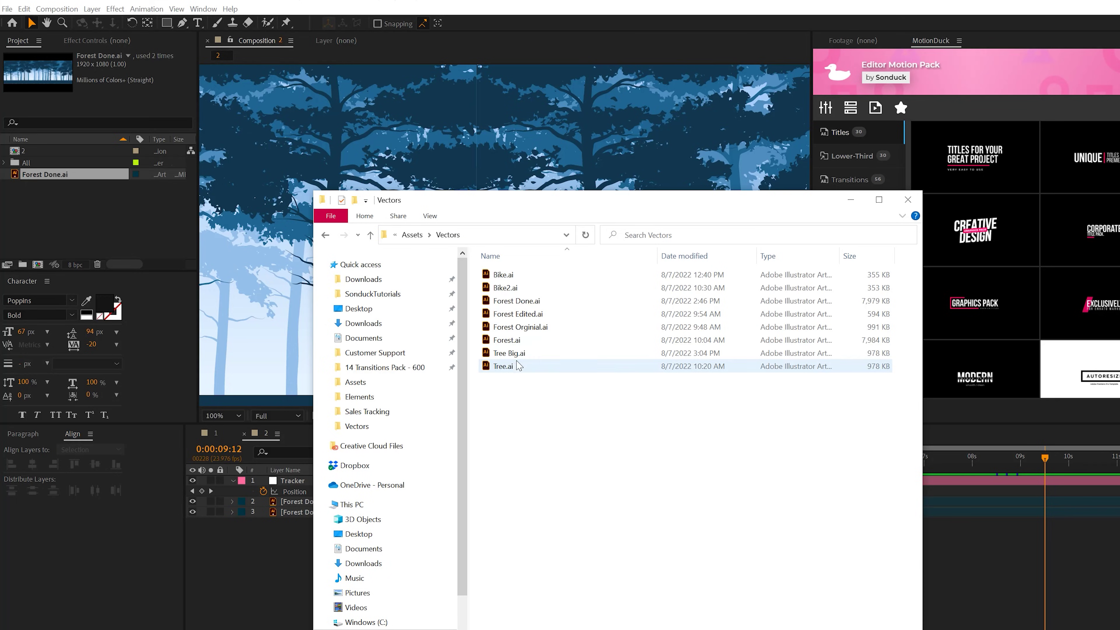
{"action": "left_click_drag", "start_coordinate": [492, 362], "coordinate": [77, 227]}
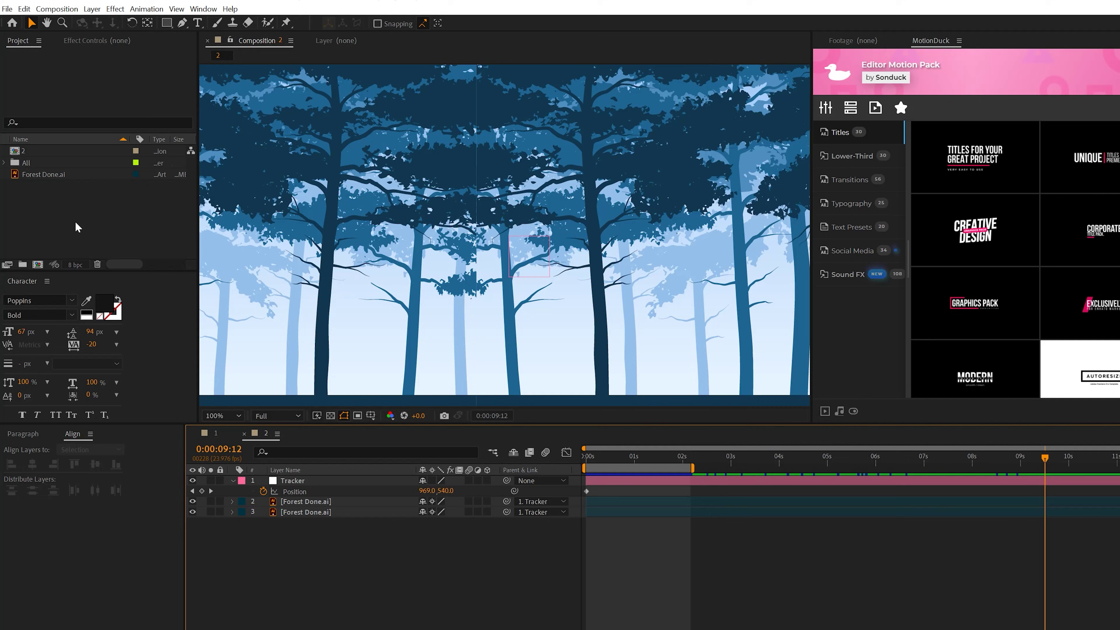
Import Tree Big.ai as footage and place it as the top layer of composition 2.
{"action": "left_click", "coordinate": [382, 304]}
{"action": "left_click", "coordinate": [381, 331]}
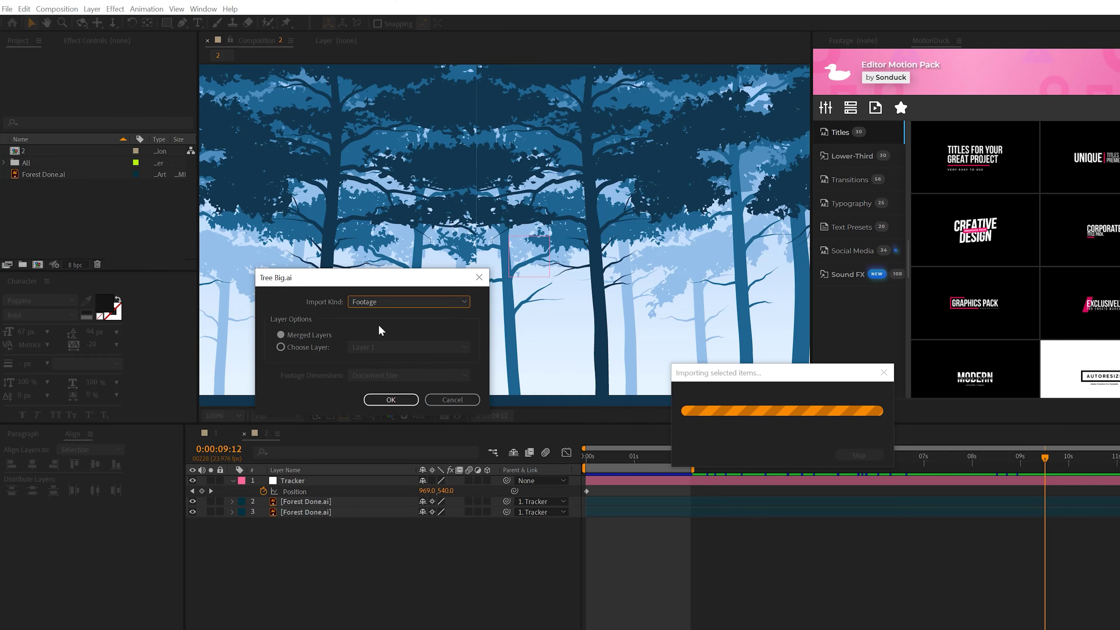
{"action": "left_click", "coordinate": [390, 399]}
{"action": "left_click_drag", "start_coordinate": [39, 194], "coordinate": [273, 481]}
Scale the tree layer to 231% and parent it to Tracker.
{"action": "key", "text": "s"}
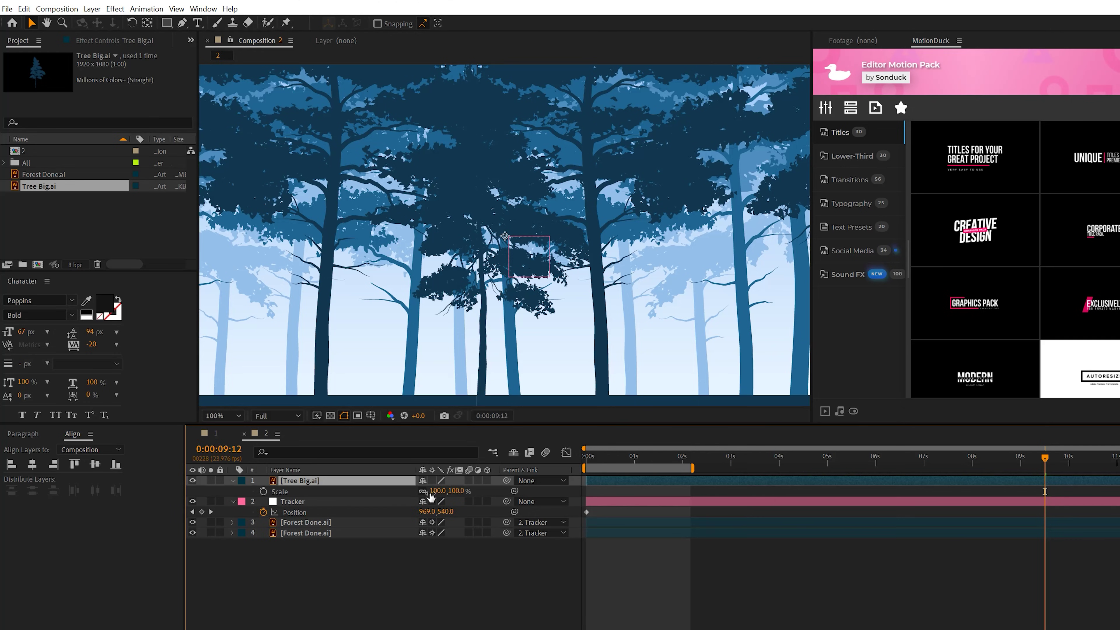
{"action": "left_click_drag", "start_coordinate": [441, 490], "coordinate": [486, 156]}
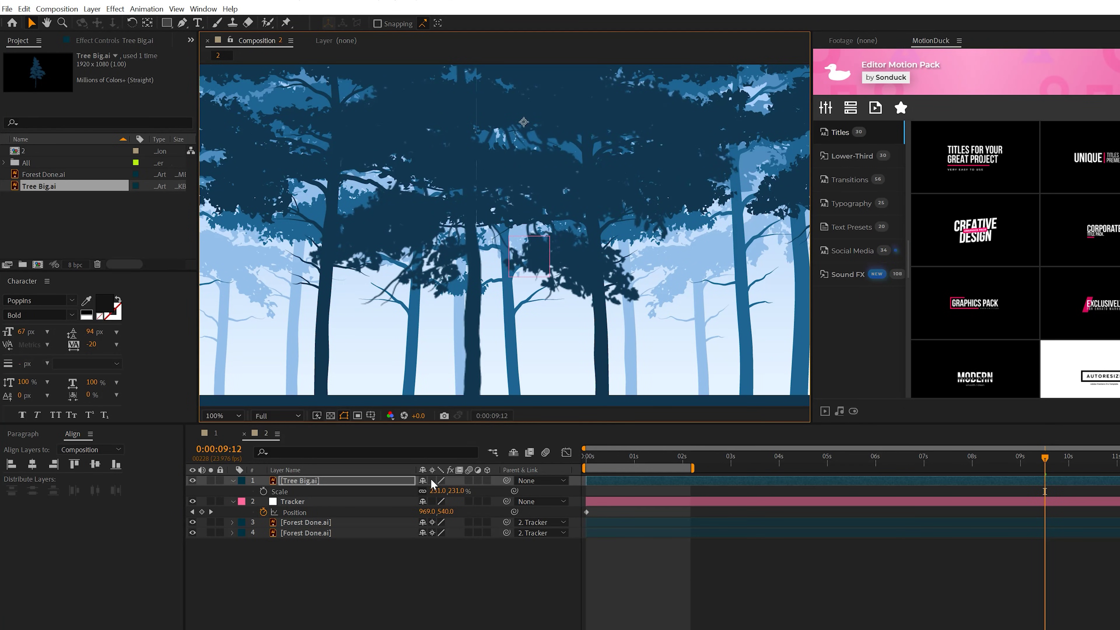
{"action": "key", "text": "comma"}
{"action": "key", "text": "comma"}
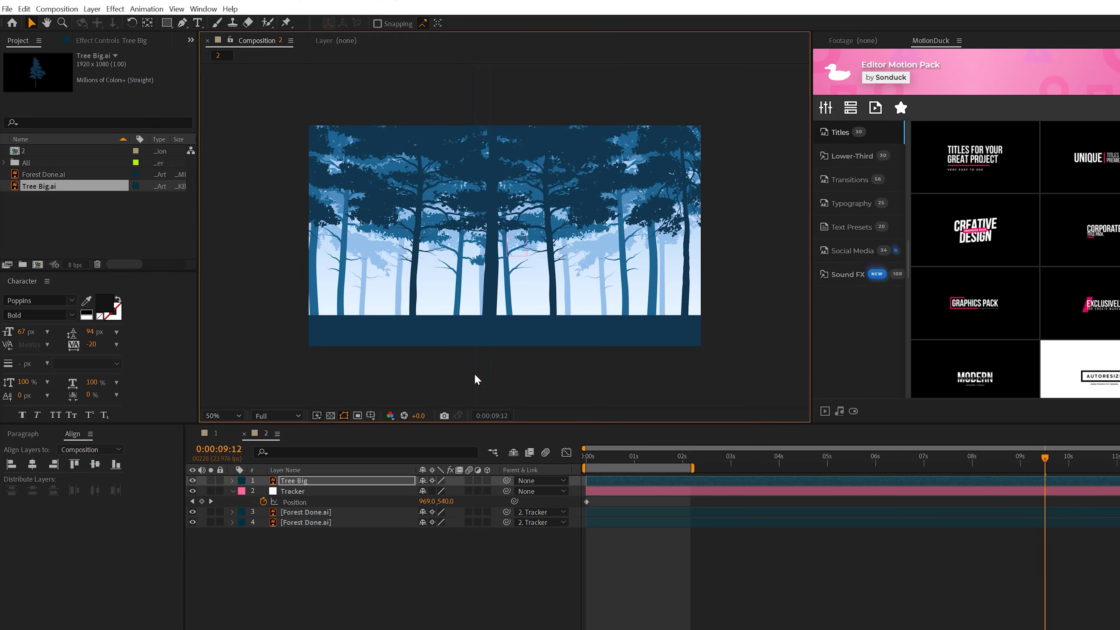
{"action": "left_click_drag", "start_coordinate": [505, 482], "coordinate": [300, 494]}
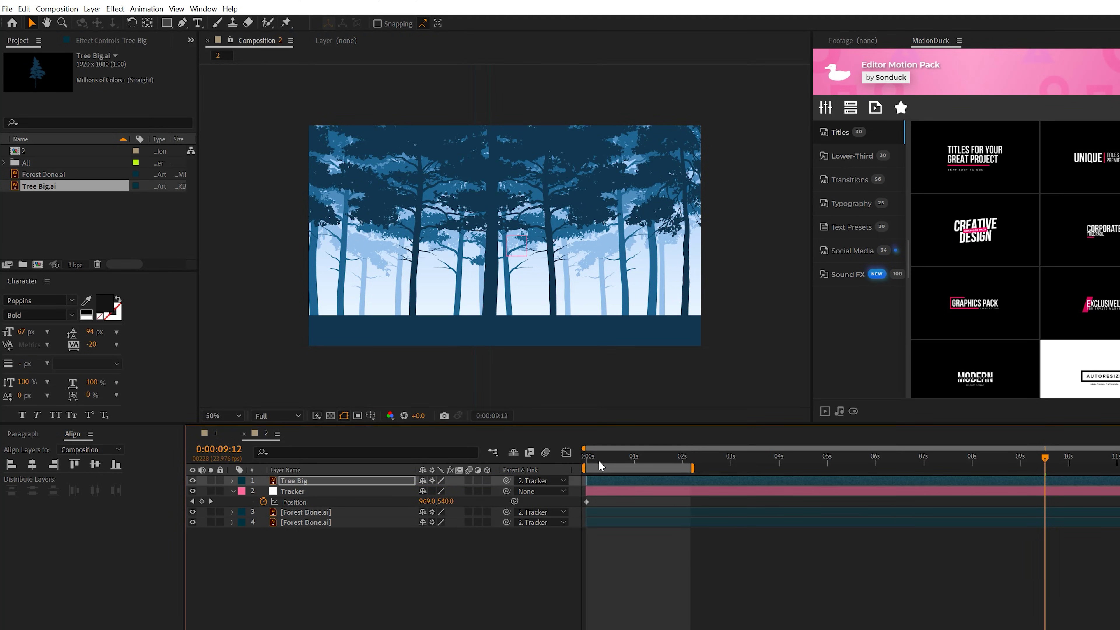
{"action": "left_click_drag", "start_coordinate": [590, 461], "coordinate": [933, 467]}
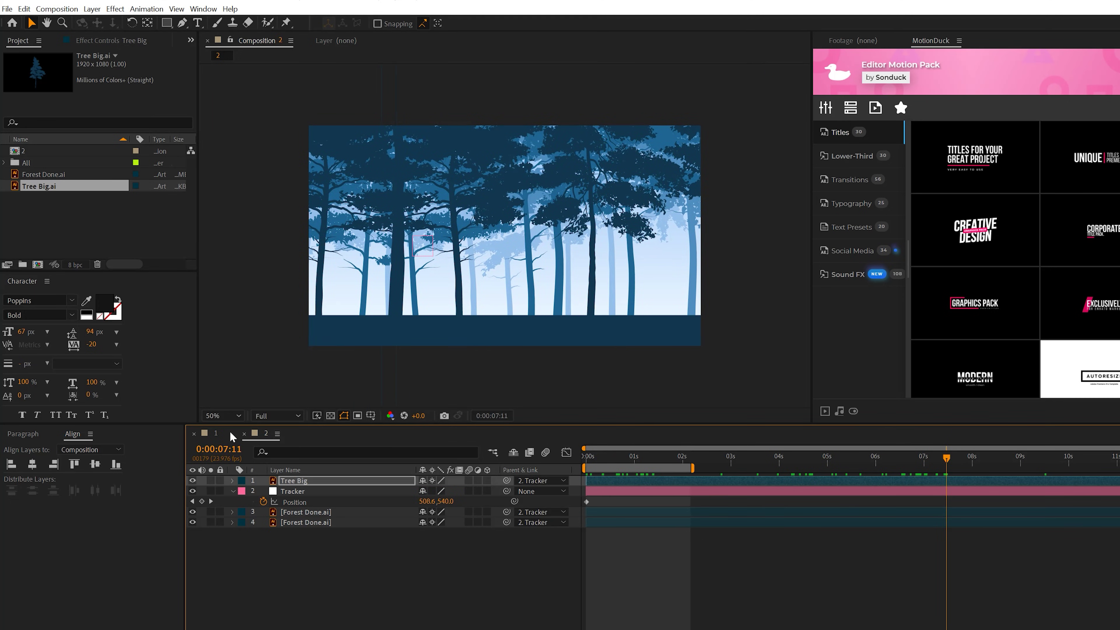
Preview the cyclist in Composition 1, then duplicate Tree Big in Composition 2.
{"action": "left_click", "coordinate": [216, 433]}
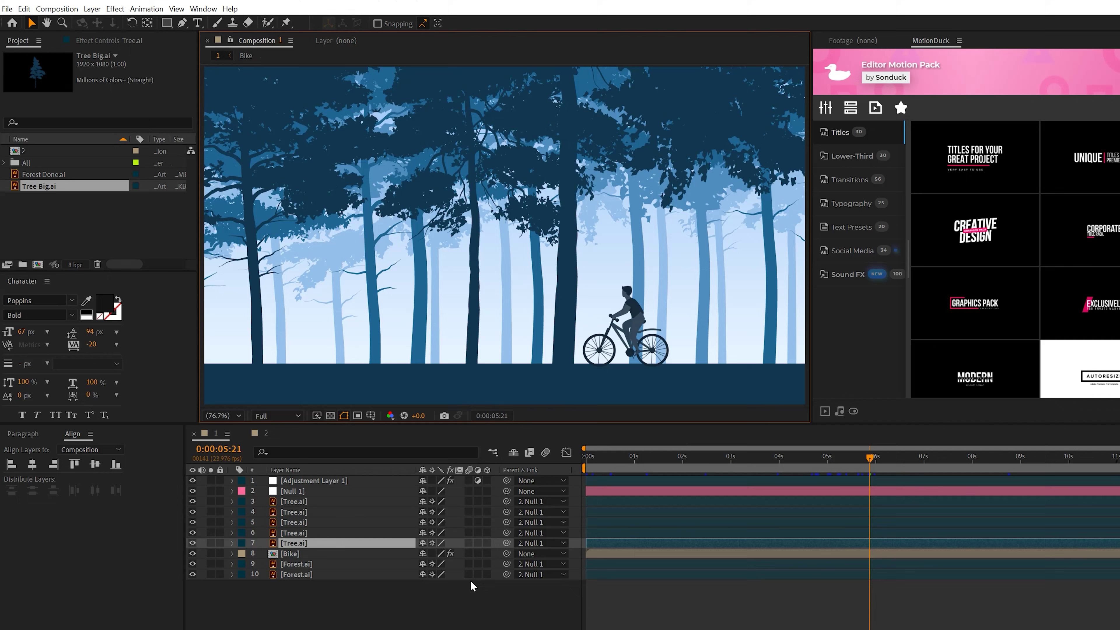
{"action": "left_click_drag", "start_coordinate": [819, 457], "coordinate": [911, 459]}
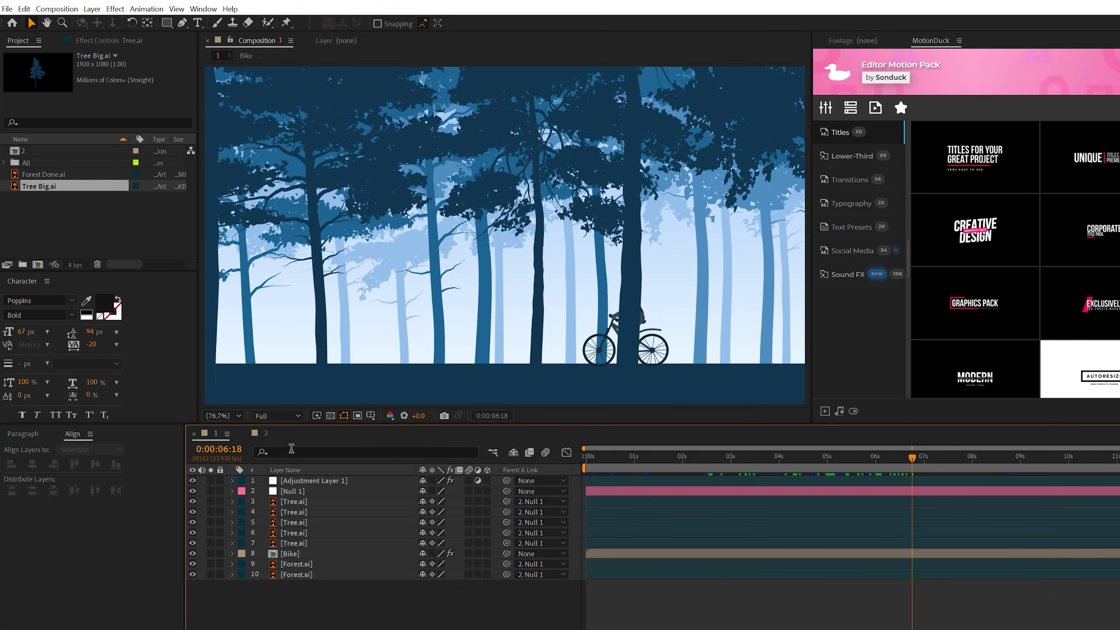
{"action": "left_click", "coordinate": [267, 433]}
{"action": "left_click", "coordinate": [296, 482]}
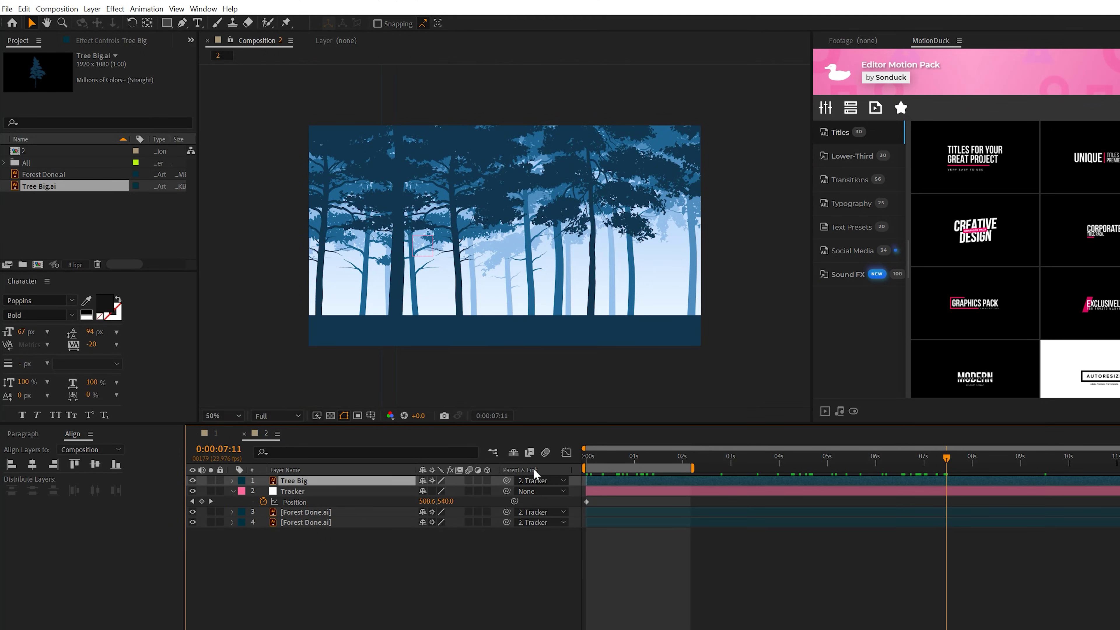
{"action": "key", "text": "ctrl+d"}
{"action": "left_click", "coordinate": [466, 236]}
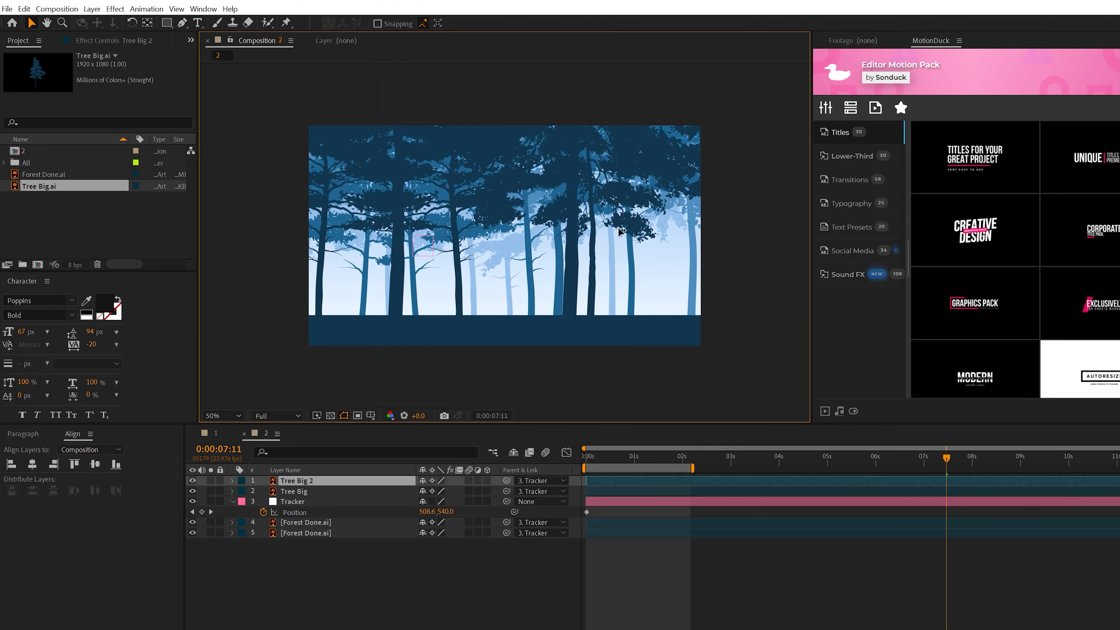
Duplicate Tree Big 2 into Tree Big 3 and scrub the timeline to check the trees.
{"action": "left_click_drag", "start_coordinate": [954, 461], "coordinate": [637, 467]}
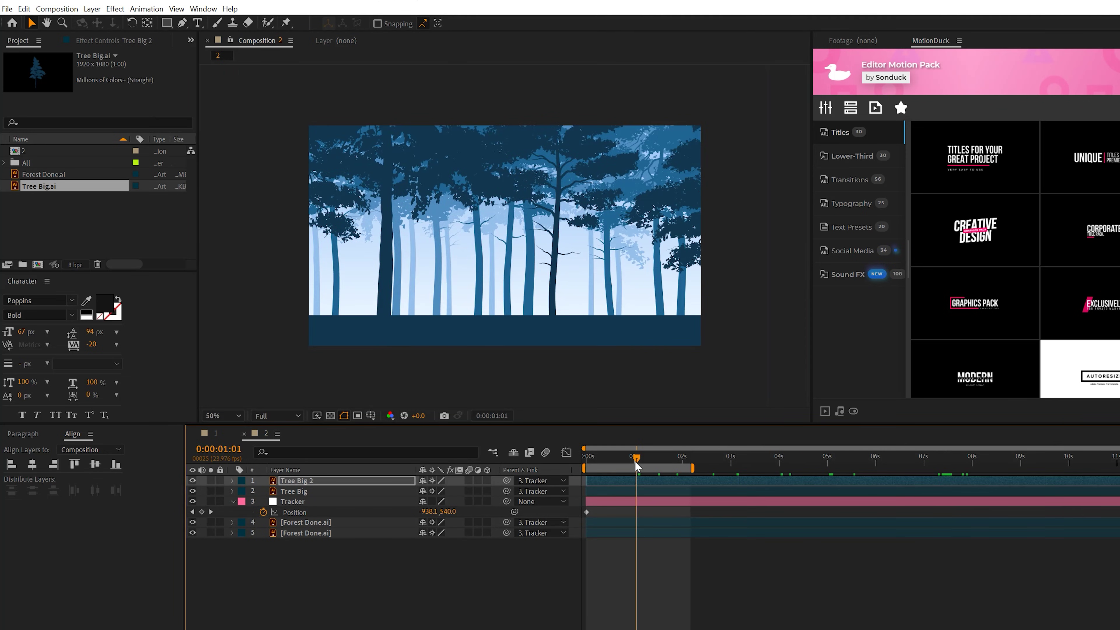
{"action": "left_click", "coordinate": [325, 481]}
{"action": "key", "text": "ctrl+d"}
{"action": "left_click", "coordinate": [391, 204]}
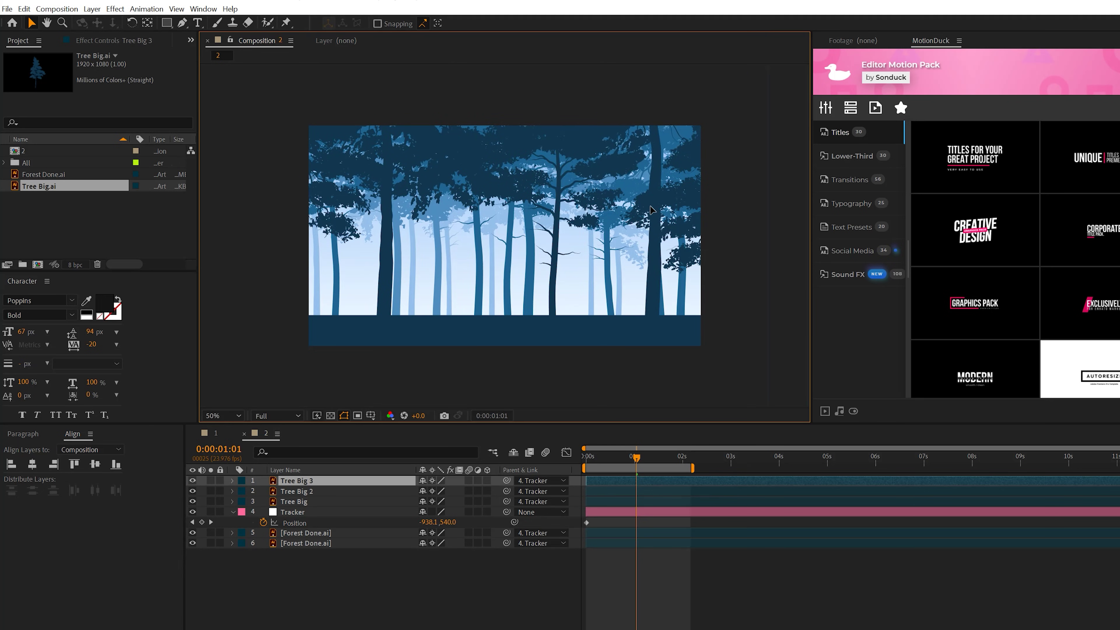
{"action": "key", "text": "Return"}
{"action": "left_click_drag", "start_coordinate": [746, 466], "coordinate": [854, 465]}
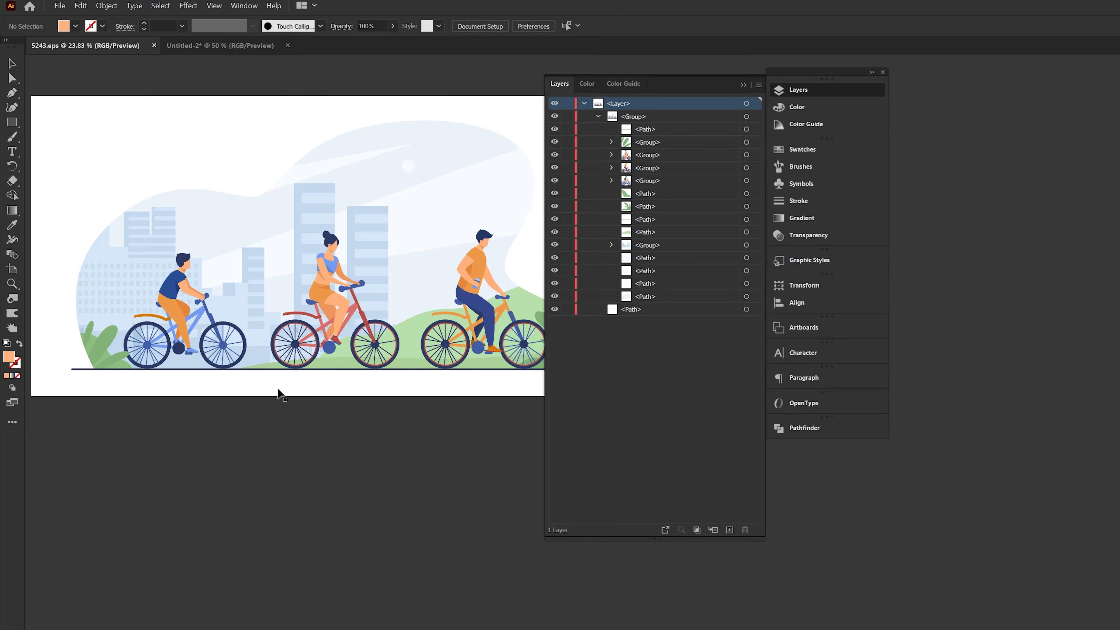
Switch to the Untitled-2 document holding the lone blue-shirted cyclist.
{"action": "left_click", "coordinate": [206, 45]}
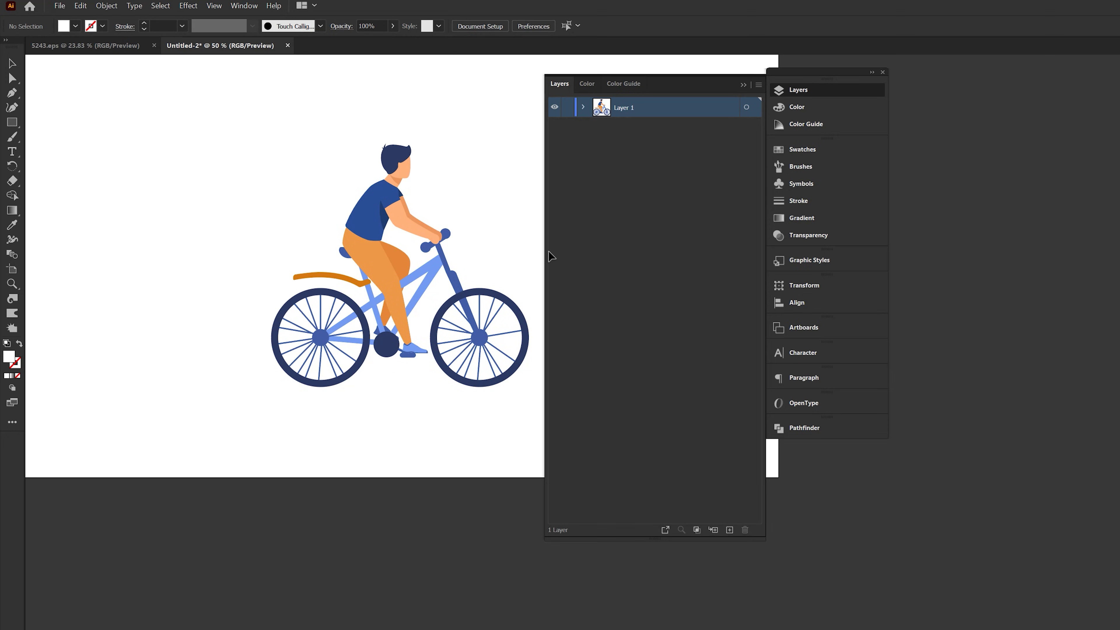
Move the BPbxa9 bicycle group onto a new Layer 2 and rename it 'Bike'.
{"action": "left_click", "coordinate": [730, 530]}
{"action": "left_click", "coordinate": [729, 530]}
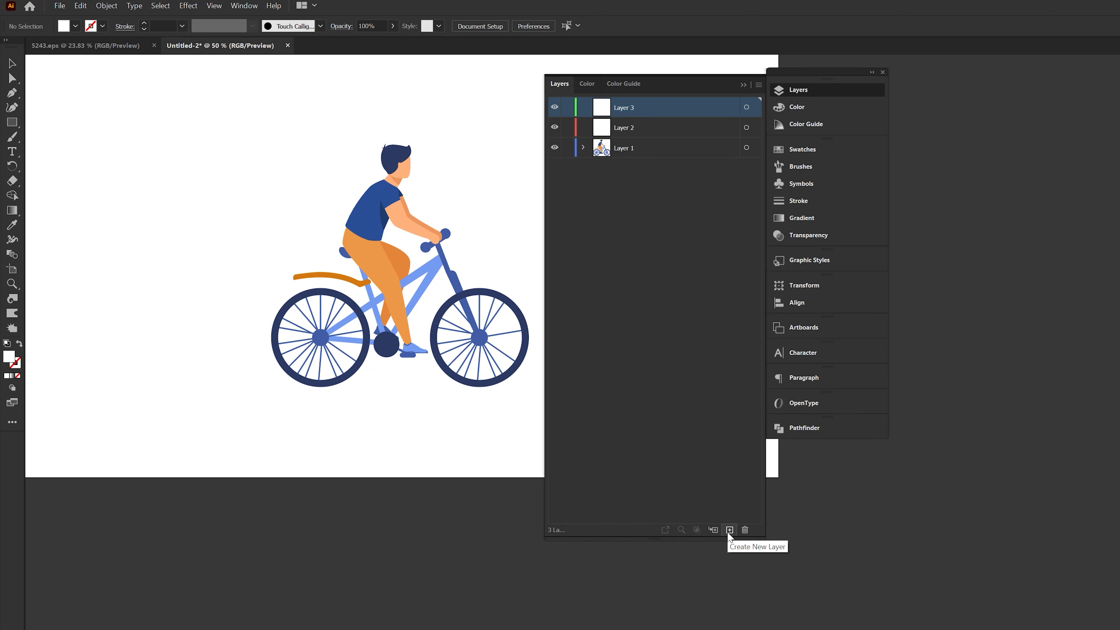
{"action": "left_click", "coordinate": [584, 148]}
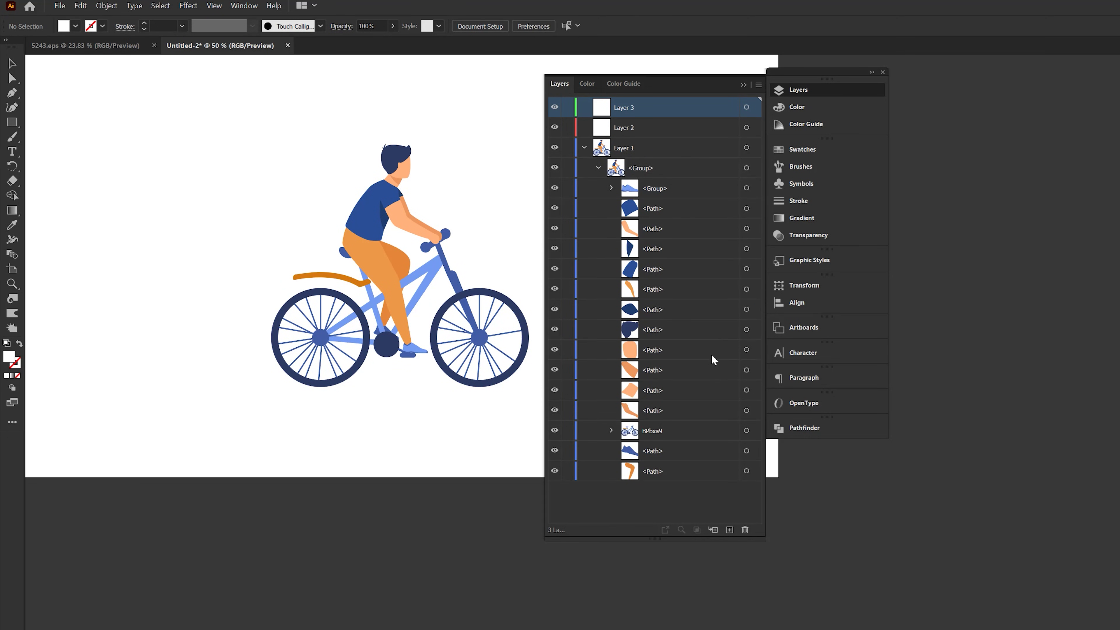
{"action": "left_click", "coordinate": [644, 435]}
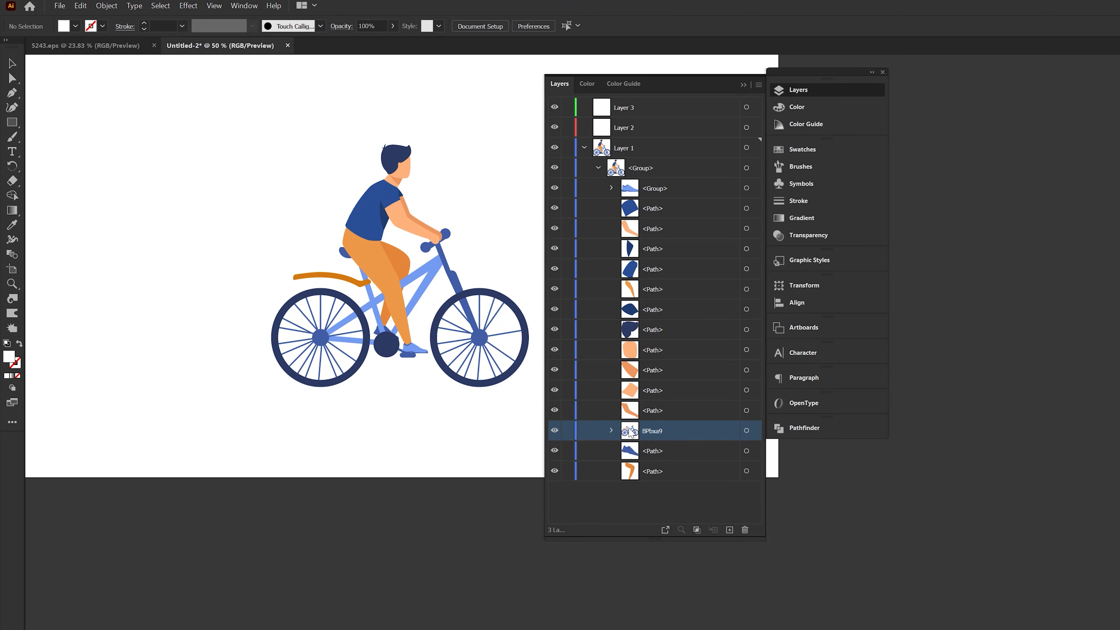
{"action": "left_click_drag", "start_coordinate": [646, 432], "coordinate": [632, 129]}
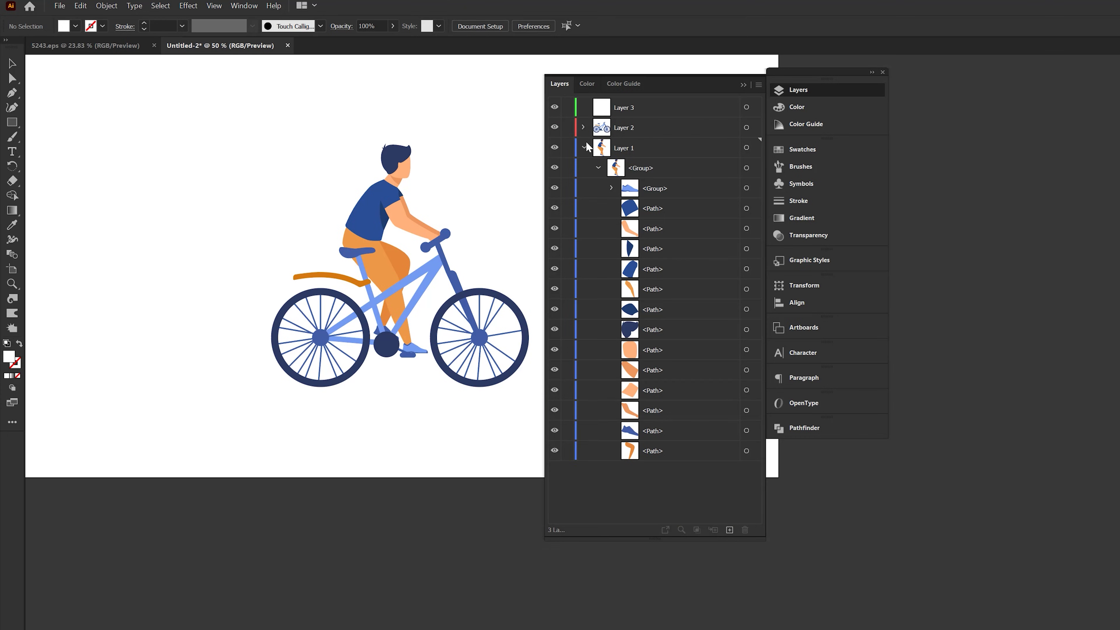
{"action": "left_click", "coordinate": [584, 148]}
{"action": "double_click", "coordinate": [625, 127]}
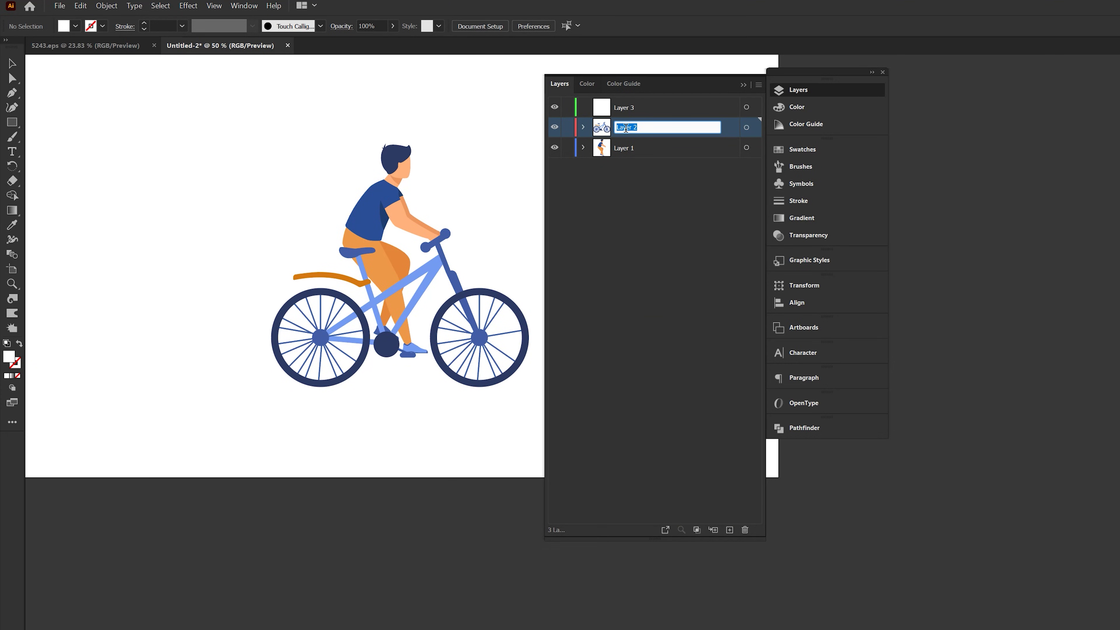
{"action": "type", "text": "Bike"}
{"action": "key", "text": "Return"}
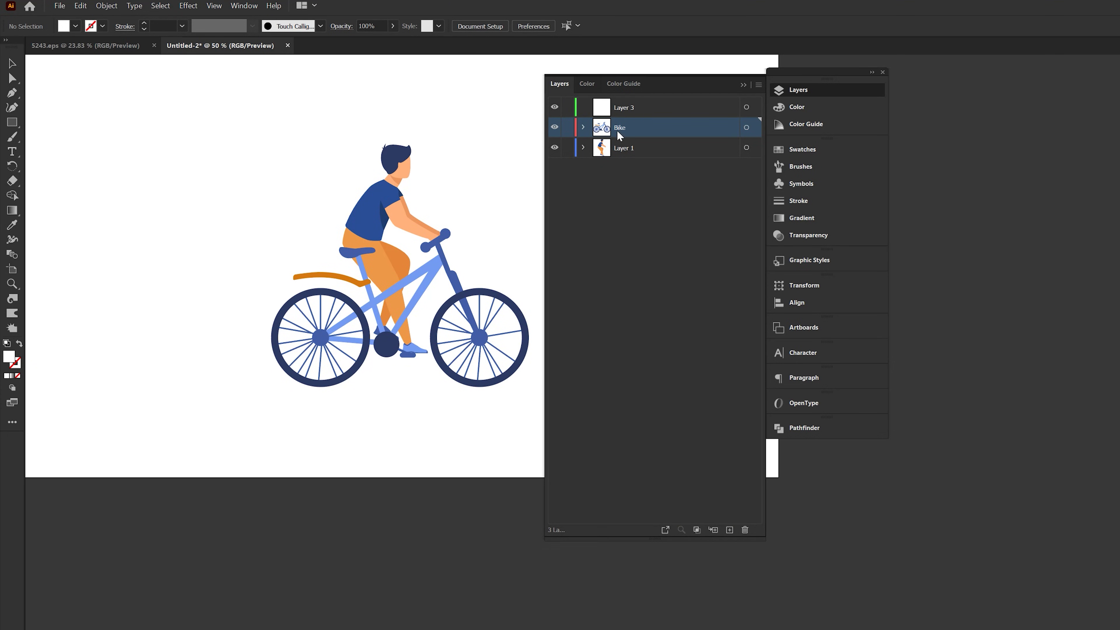
Move the front wheel group onto Layer 3 and name that layer 'Front Wheel'.
{"action": "left_click", "coordinate": [584, 128]}
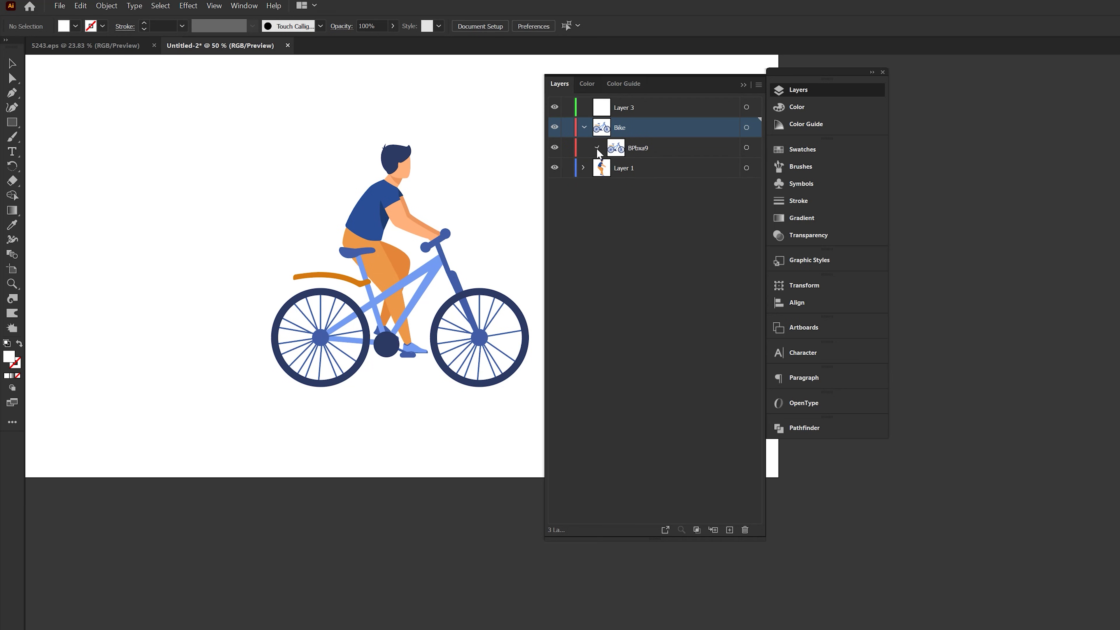
{"action": "left_click", "coordinate": [598, 148]}
{"action": "left_click_drag", "start_coordinate": [645, 233], "coordinate": [631, 111]}
{"action": "left_click", "coordinate": [555, 107]}
{"action": "left_click", "coordinate": [555, 107]}
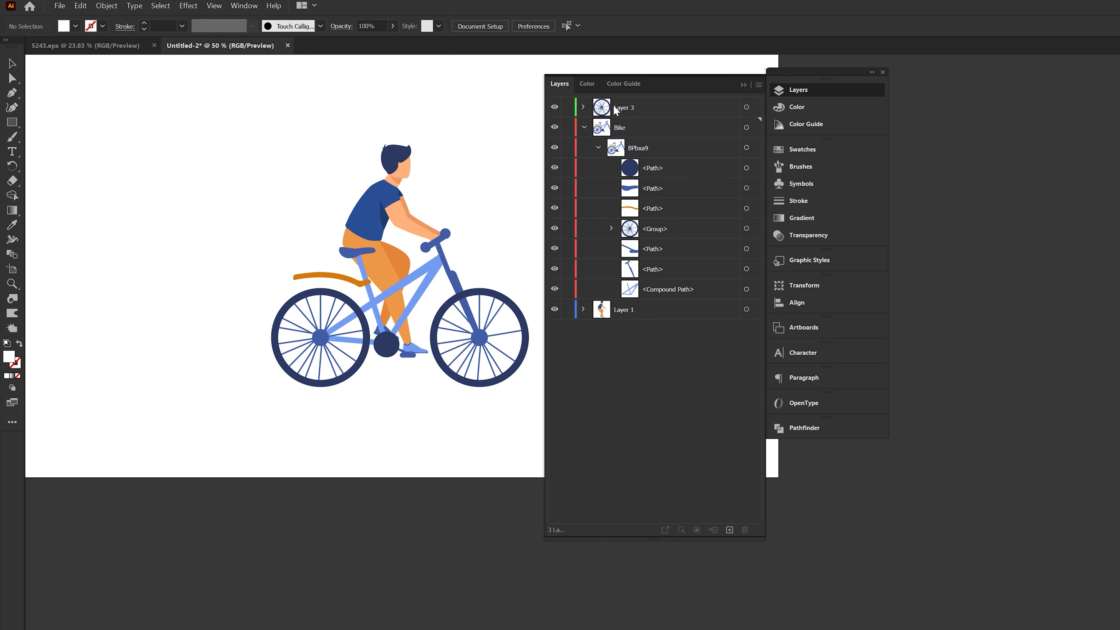
{"action": "double_click", "coordinate": [630, 107]}
{"action": "type", "text": "F"}
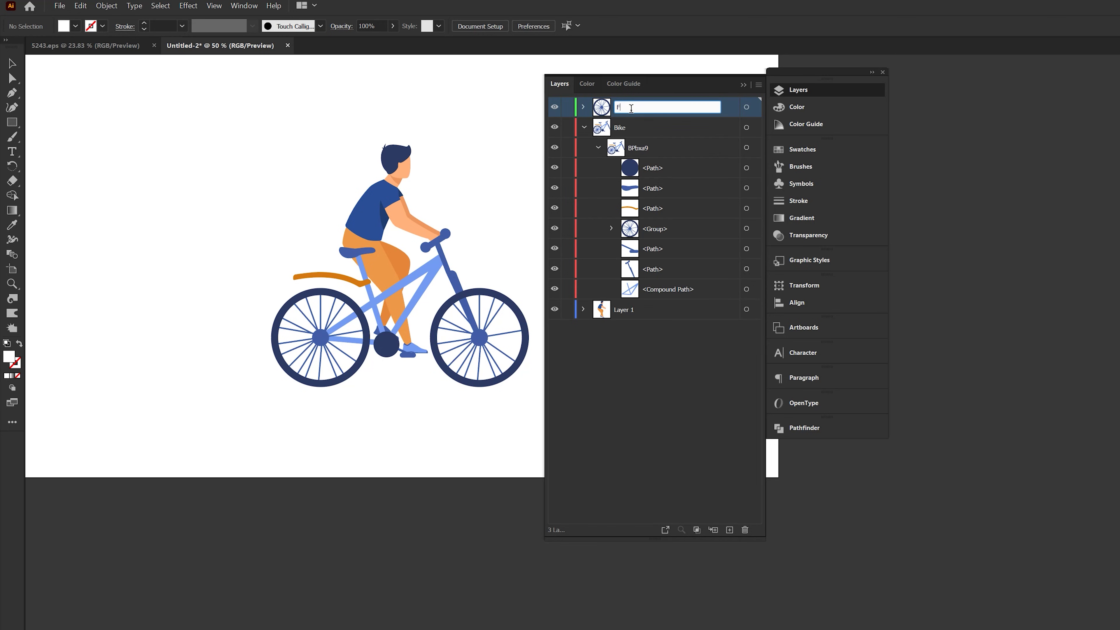
{"action": "type", "text": "ront Wheel"}
{"action": "key", "text": "Return"}
Put the back wheel group on its own new layer and place Bike below Layer 1.
{"action": "left_click", "coordinate": [729, 529]}
{"action": "left_click_drag", "start_coordinate": [655, 249], "coordinate": [623, 109]}
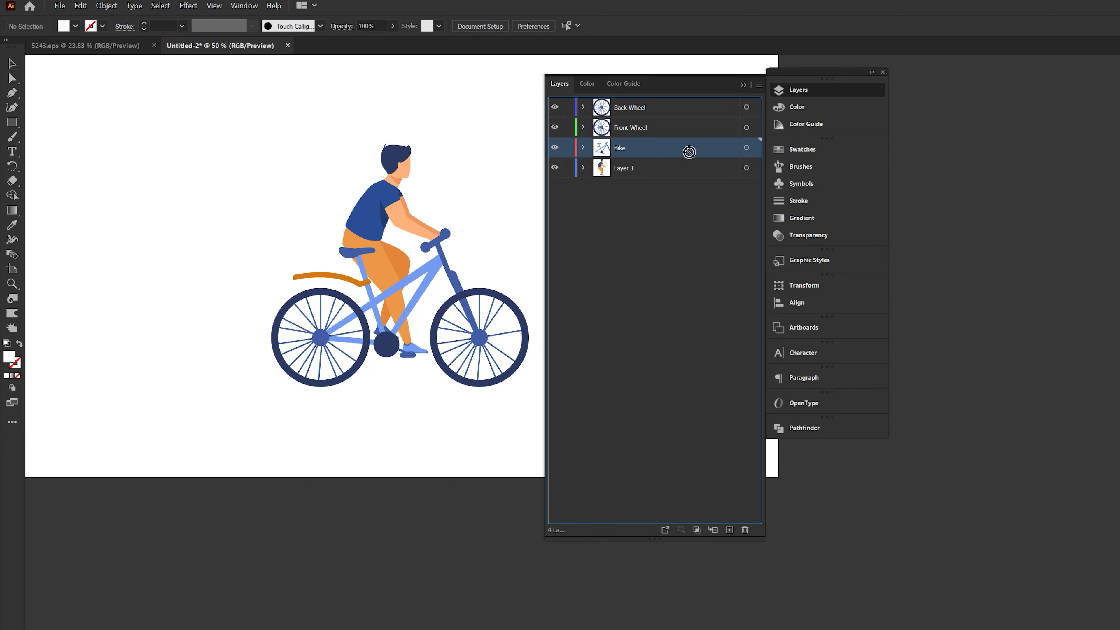
{"action": "left_click_drag", "start_coordinate": [633, 184], "coordinate": [634, 184]}
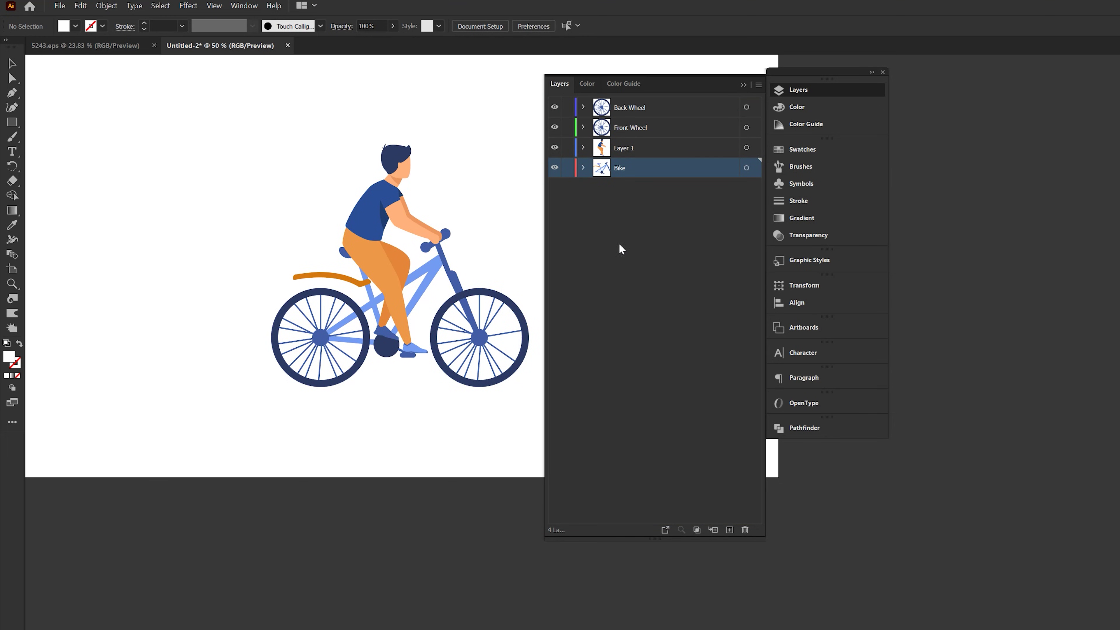
{"action": "left_click", "coordinate": [604, 186]}
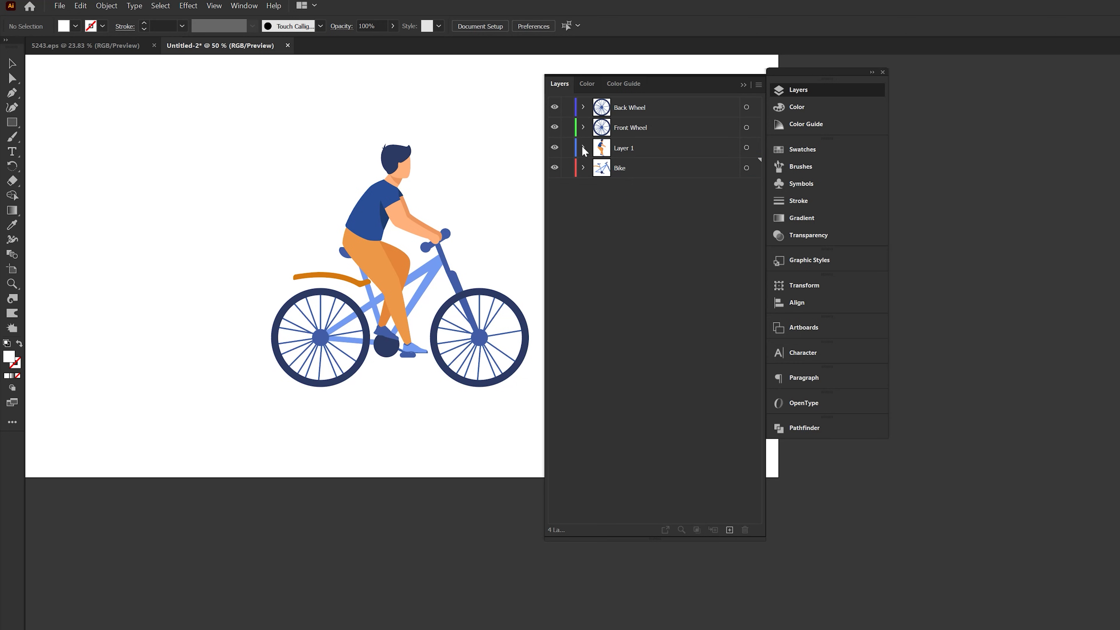
Move the leg and shoe paths into a new Layer 5 placed below Bike.
{"action": "left_click", "coordinate": [729, 531]}
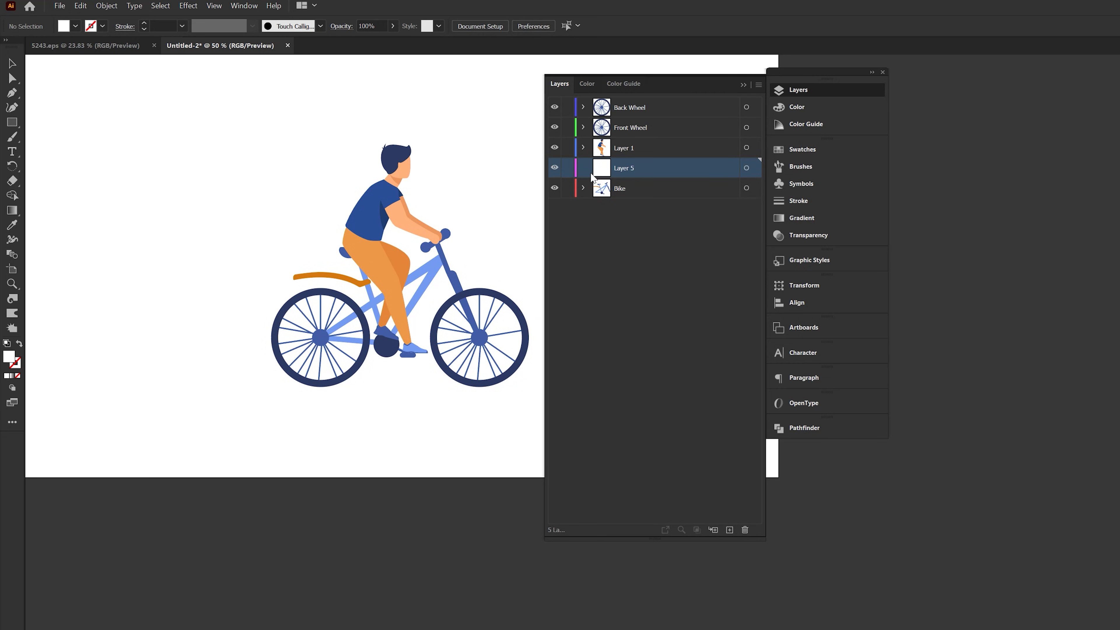
{"action": "left_click", "coordinate": [582, 188]}
{"action": "left_click", "coordinate": [582, 189]}
{"action": "left_click", "coordinate": [583, 148]}
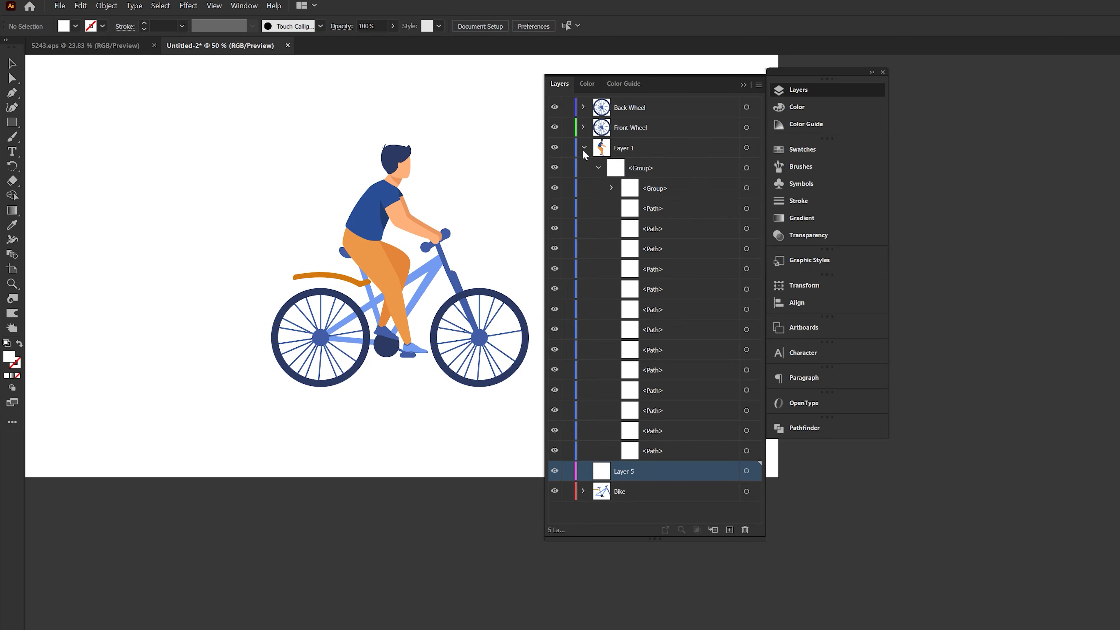
{"action": "left_click", "coordinate": [400, 271]}
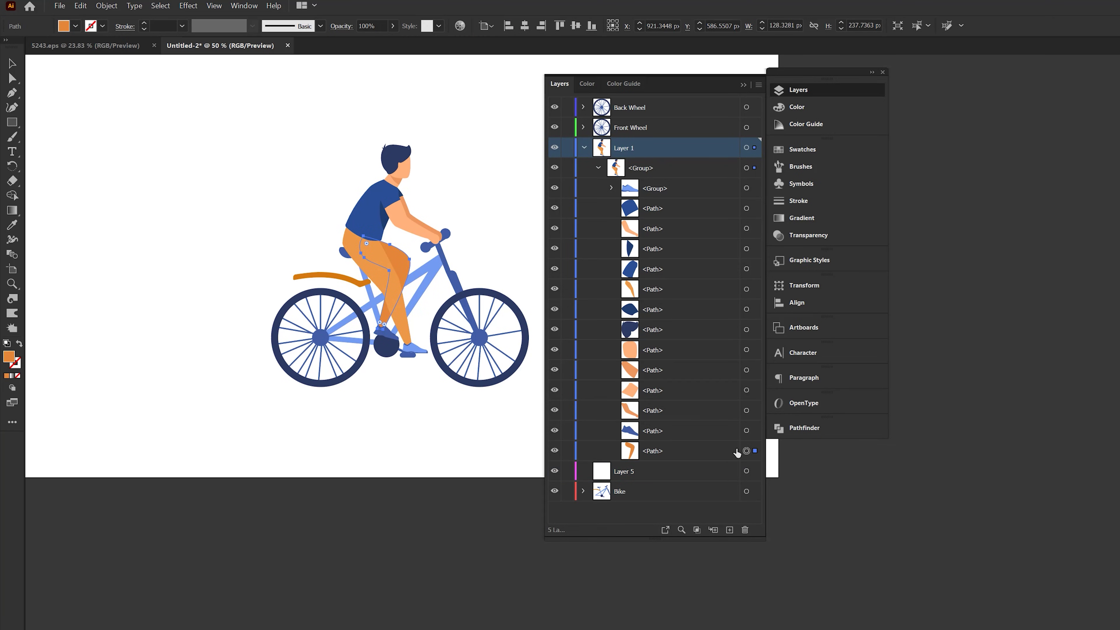
{"action": "left_click", "coordinate": [640, 435]}
{"action": "left_click", "coordinate": [663, 451], "text": "shift"}
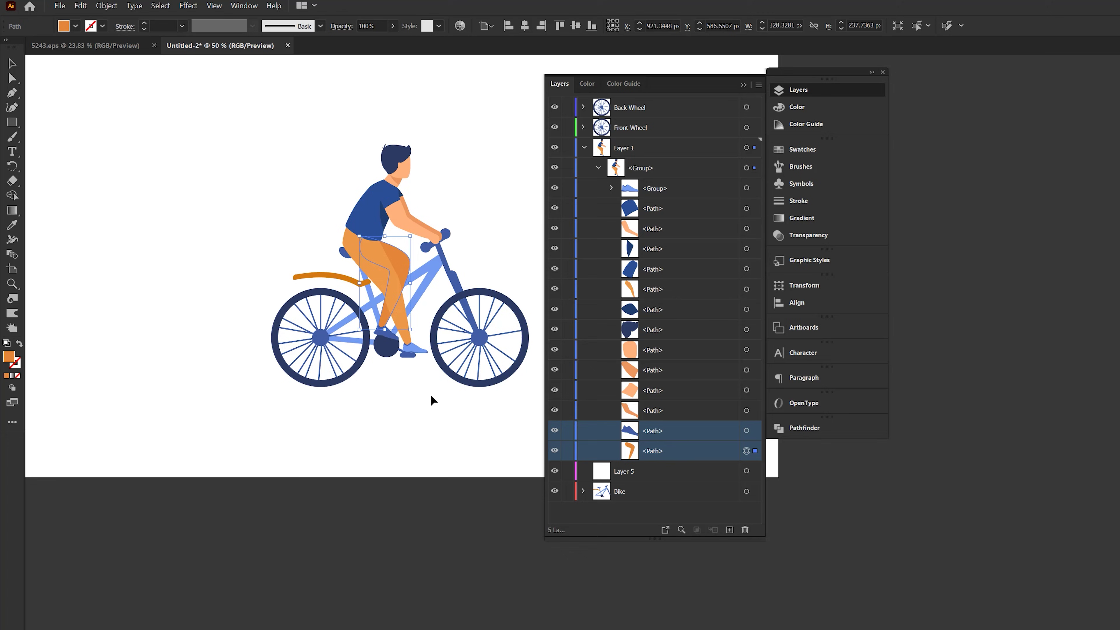
{"action": "left_click_drag", "start_coordinate": [652, 451], "coordinate": [638, 473]}
{"action": "left_click", "coordinate": [584, 149]}
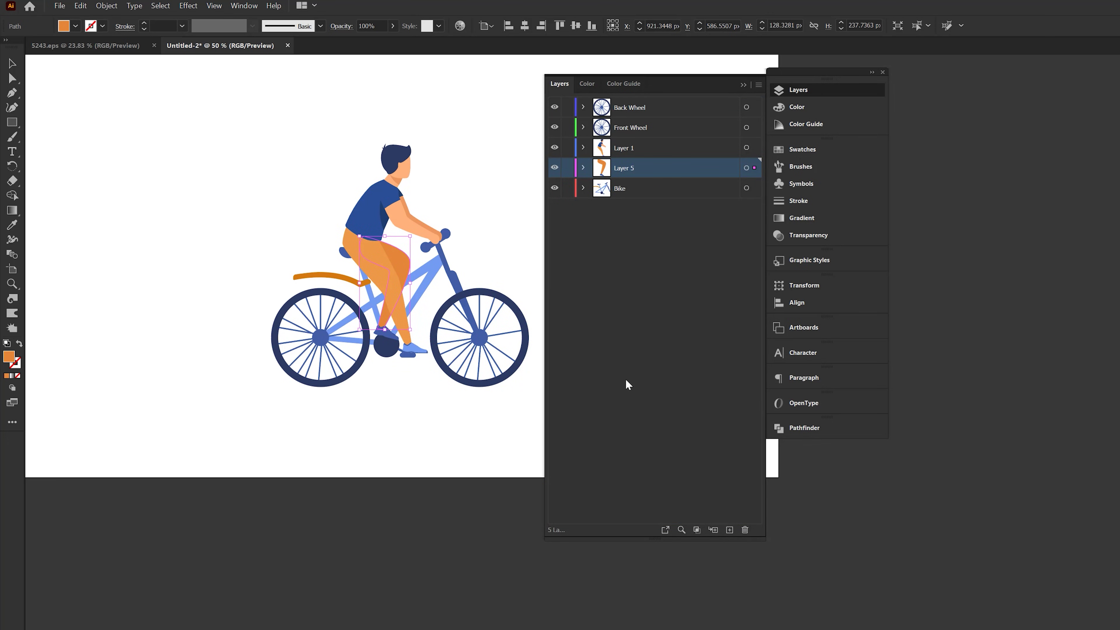
{"action": "left_click_drag", "start_coordinate": [631, 176], "coordinate": [657, 203]}
{"action": "left_click", "coordinate": [402, 471]}
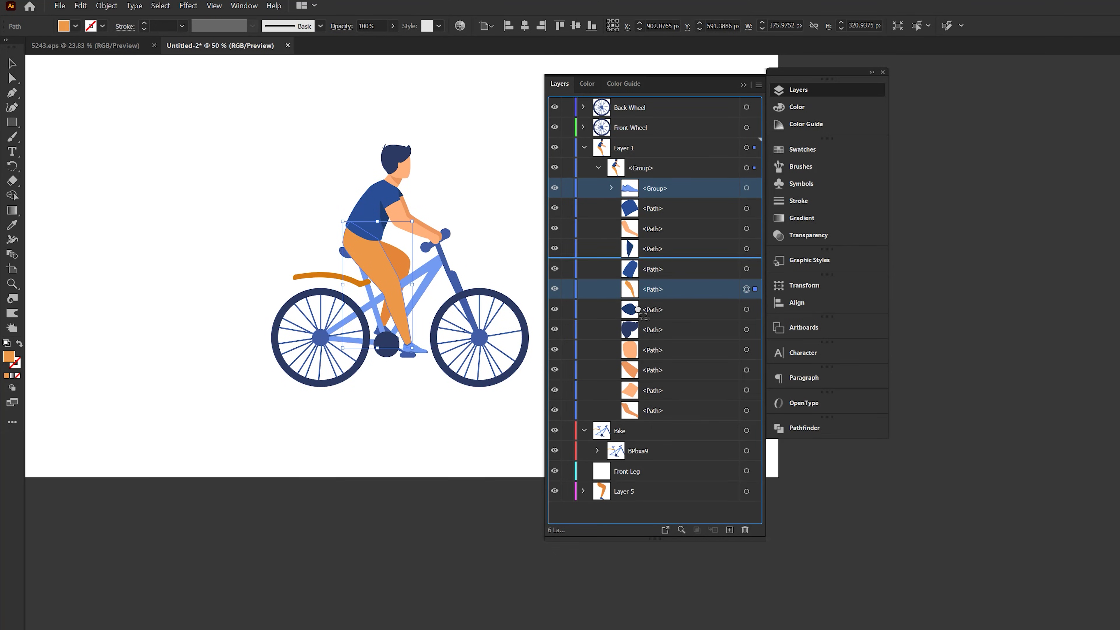
Position the Front Leg layer above the rider's Layer 1 and deselect all artwork.
{"action": "left_click_drag", "start_coordinate": [637, 451], "coordinate": [634, 469]}
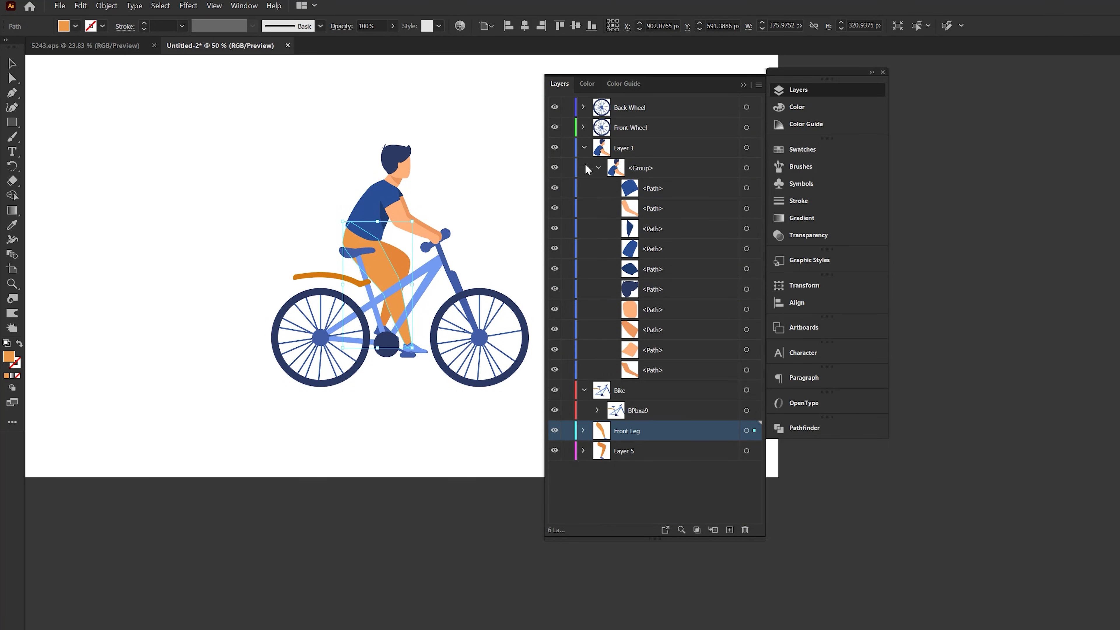
{"action": "left_click", "coordinate": [584, 148]}
{"action": "left_click_drag", "start_coordinate": [626, 150], "coordinate": [625, 142]}
{"action": "key", "text": "ctrl+shift+a"}
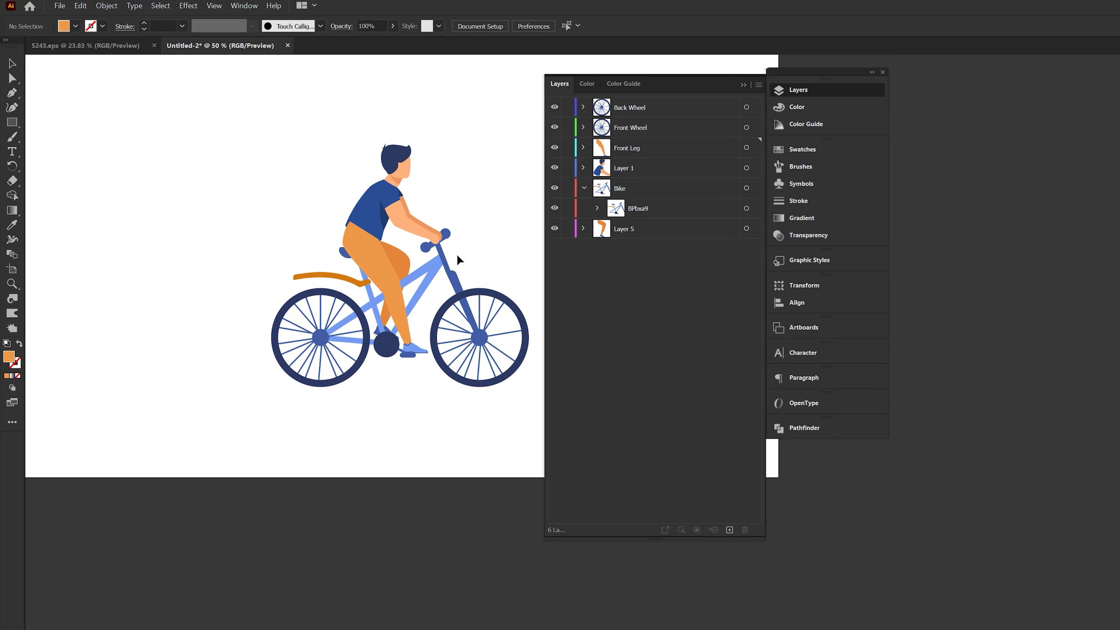
Save the artwork as a new file, Bike.ai, and bring it into After Effects.
{"action": "left_click", "coordinate": [59, 5]}
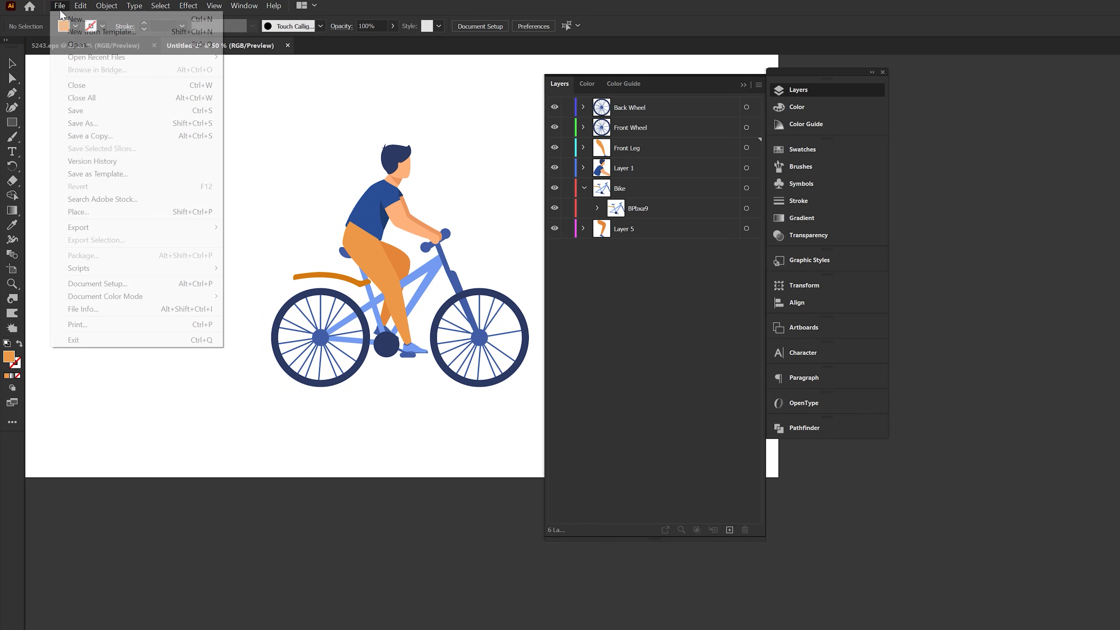
{"action": "left_click", "coordinate": [81, 123]}
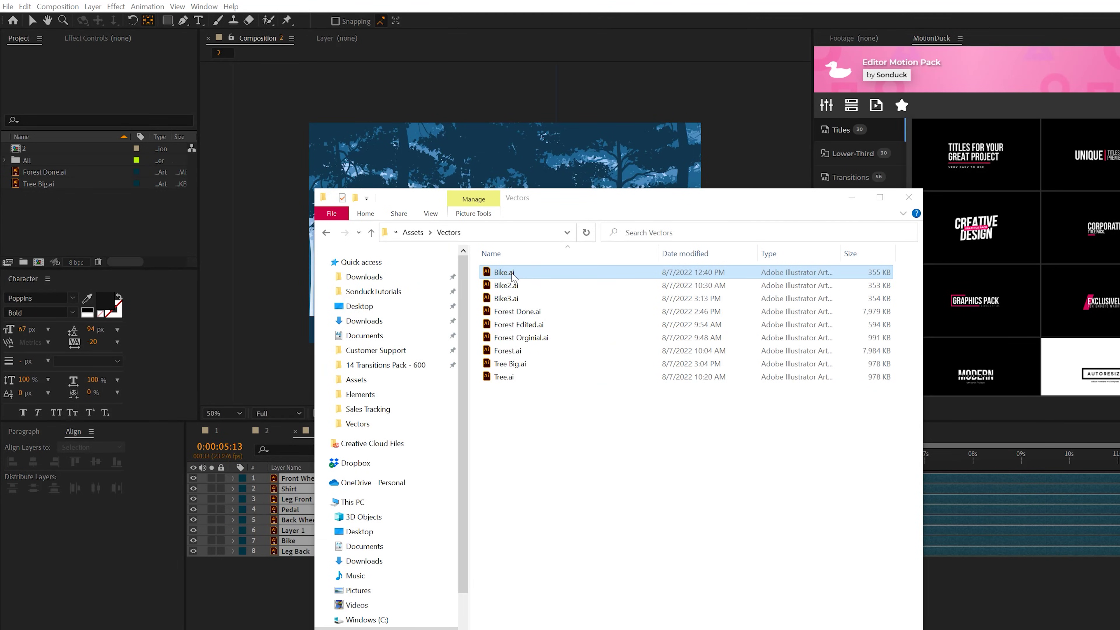
{"action": "left_click_drag", "start_coordinate": [524, 274], "coordinate": [72, 221]}
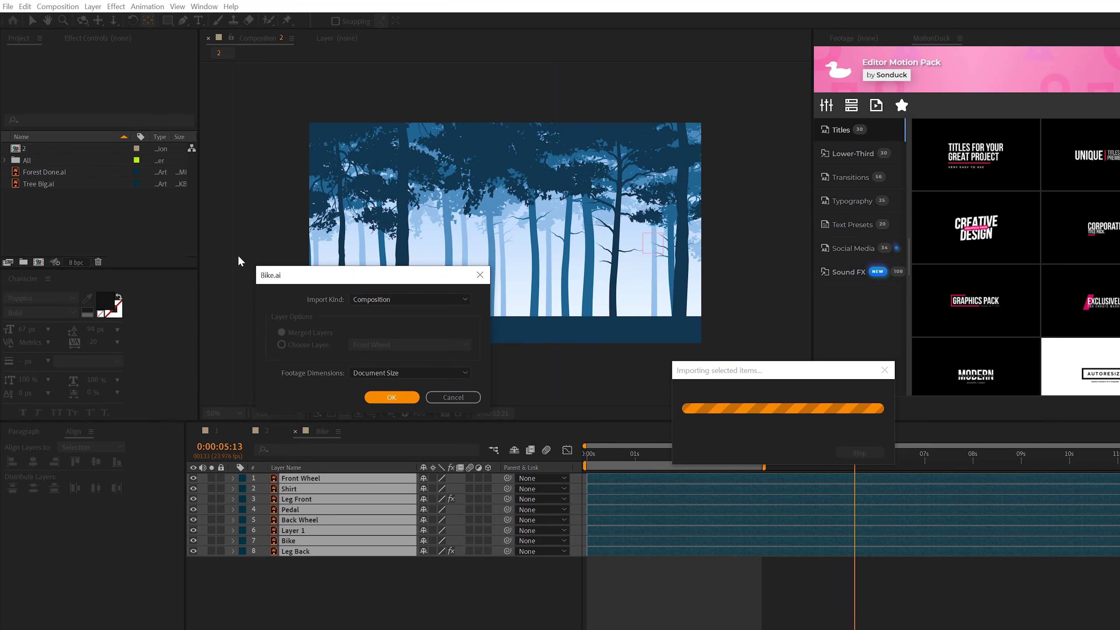
Import Bike.ai as a Composition, add Bike 2 to the forest comp, and open it.
{"action": "left_click", "coordinate": [372, 299]}
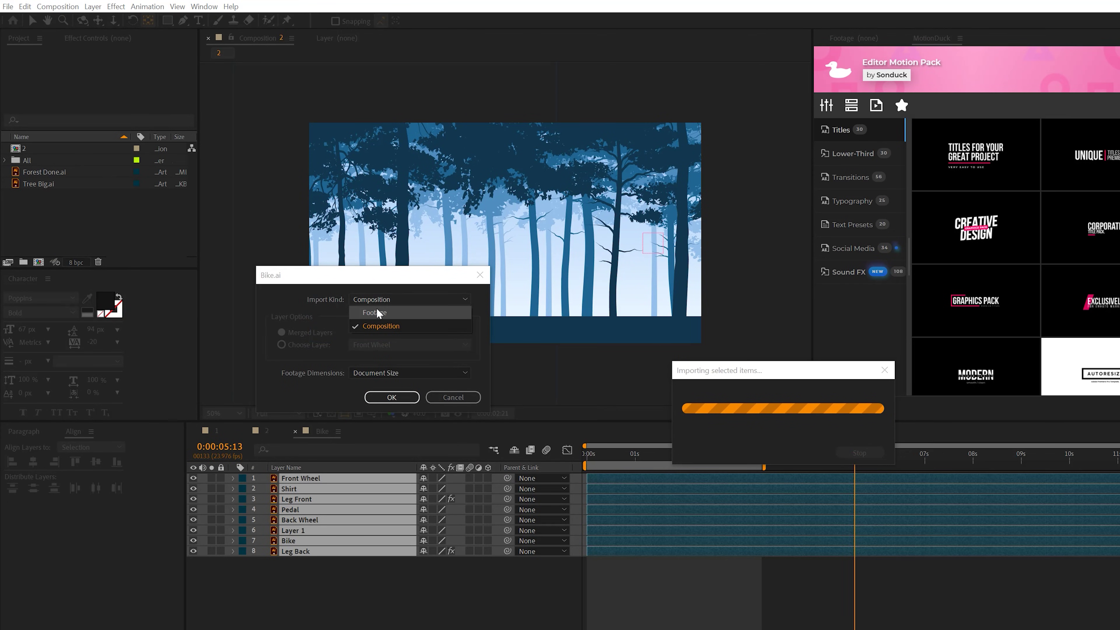
{"action": "left_click", "coordinate": [397, 327]}
{"action": "left_click", "coordinate": [392, 397]}
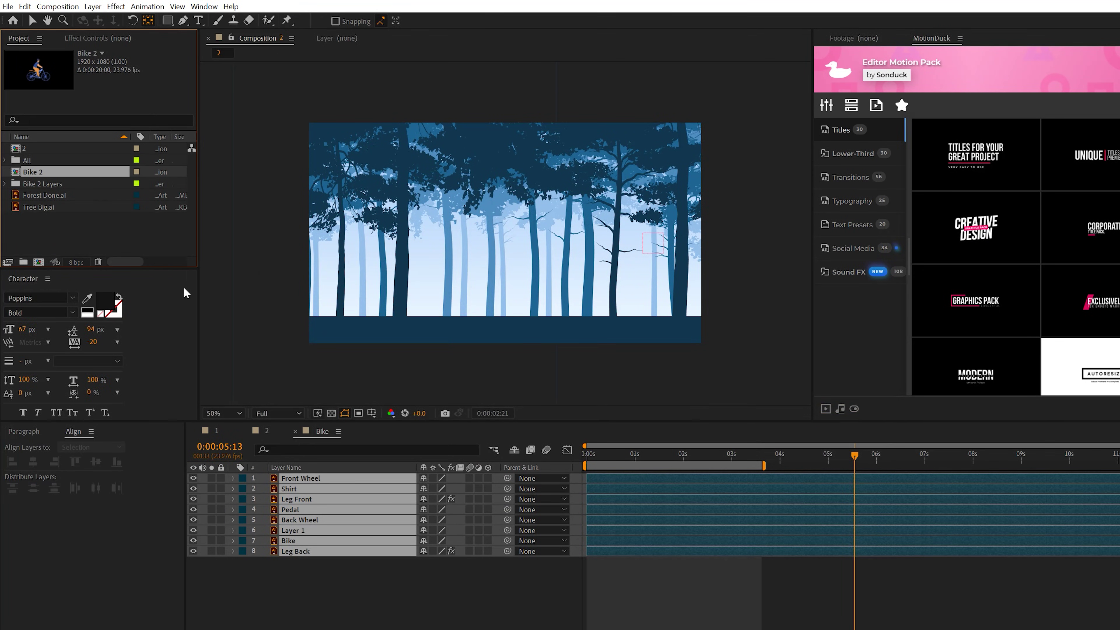
{"action": "left_click_drag", "start_coordinate": [67, 172], "coordinate": [287, 478]}
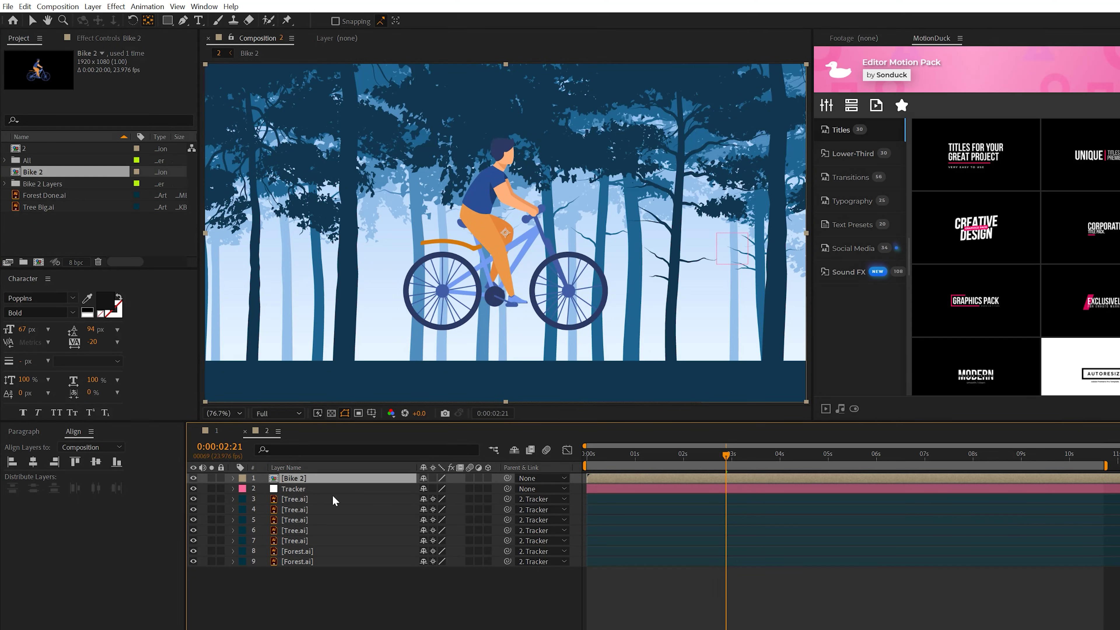
{"action": "double_click", "coordinate": [294, 479]}
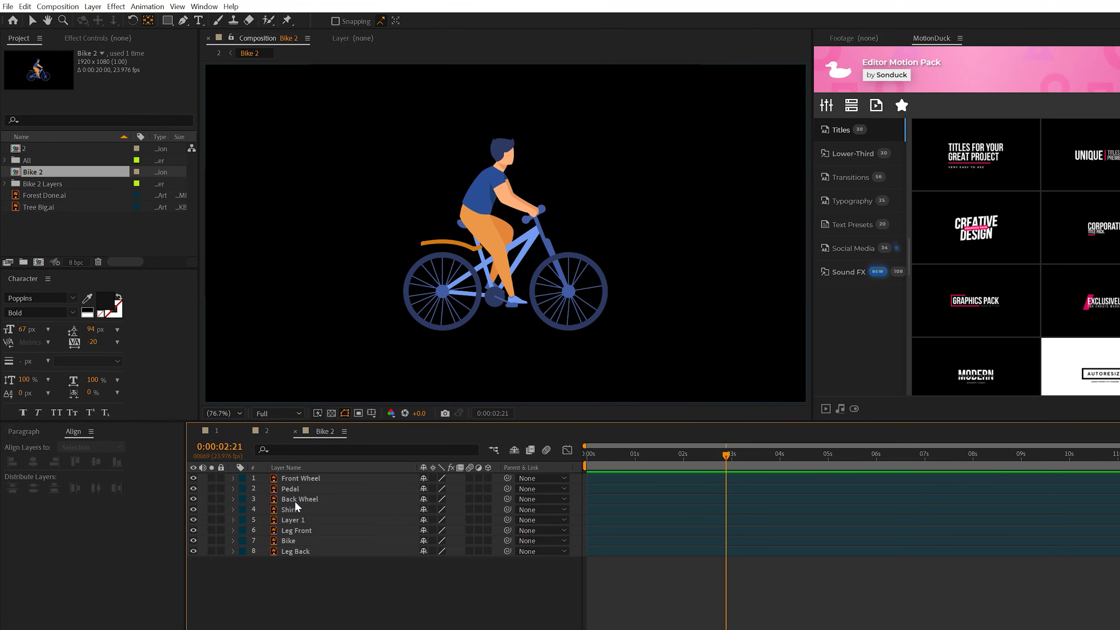
Move the Front Wheel layer's anchor point onto the wheel's hub.
{"action": "left_click", "coordinate": [289, 489]}
{"action": "left_click", "coordinate": [289, 478]}
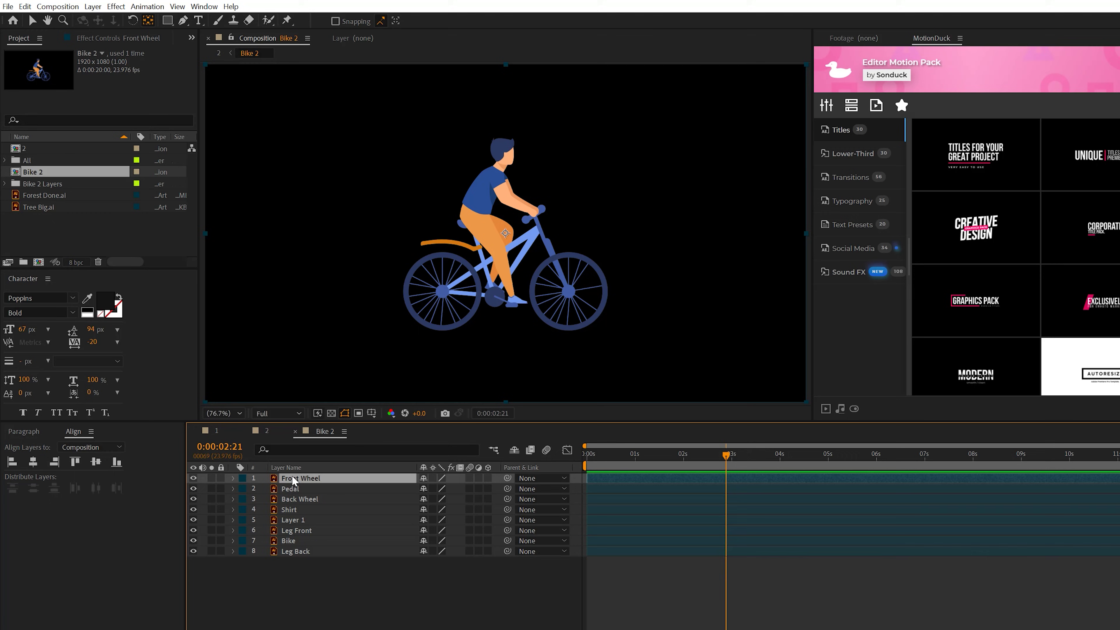
{"action": "left_click", "coordinate": [147, 20]}
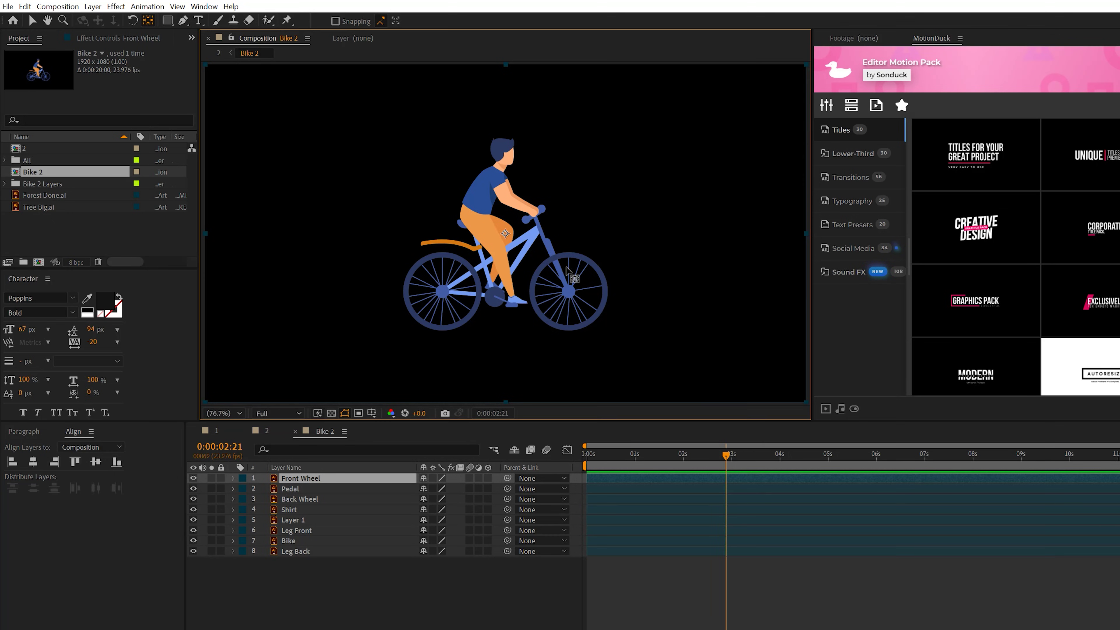
{"action": "left_click_drag", "start_coordinate": [567, 271], "coordinate": [569, 292]}
{"action": "scroll", "coordinate": [568, 292], "scroll_direction": "up", "scroll_amount": 5}
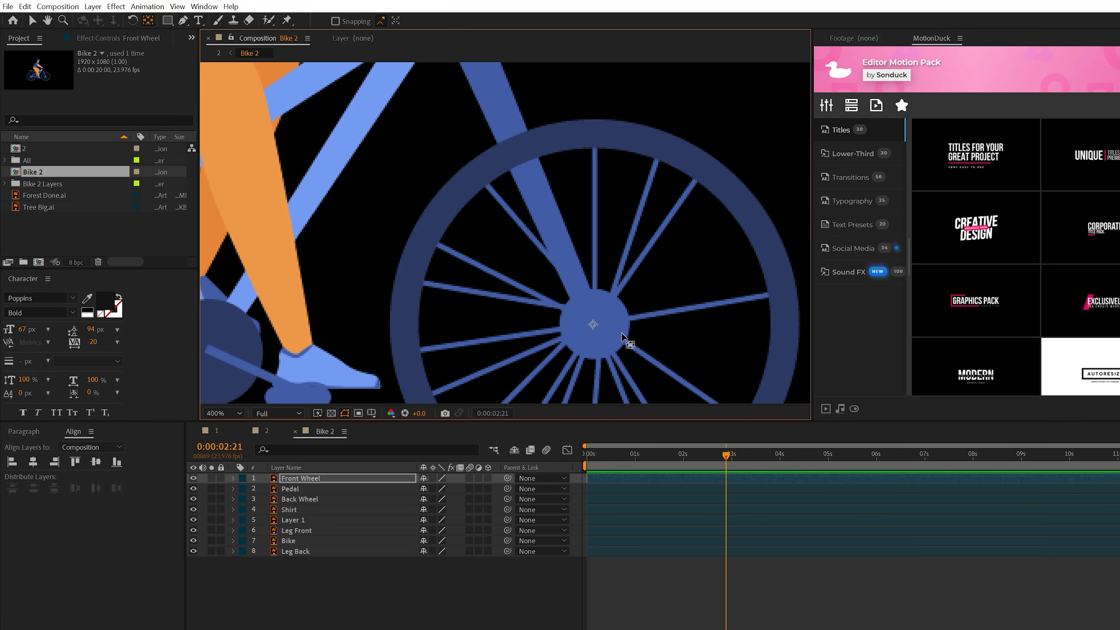
Drive the Front Wheel's Rotation with the expression time*200 and preview the spin.
{"action": "key", "text": "r"}
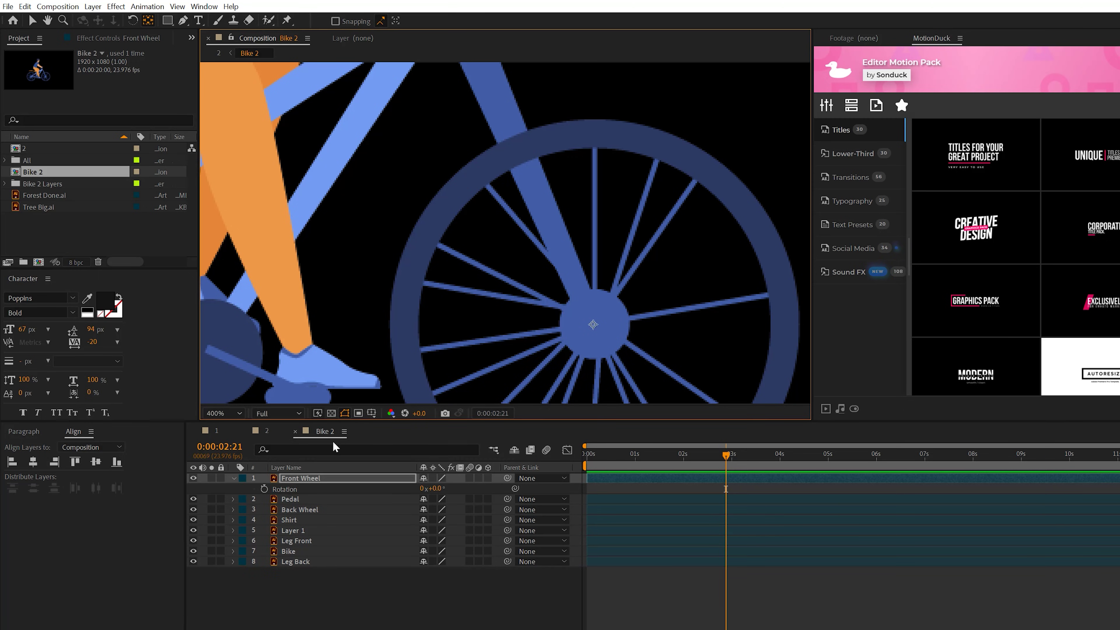
{"action": "left_click", "coordinate": [264, 489], "text": "alt"}
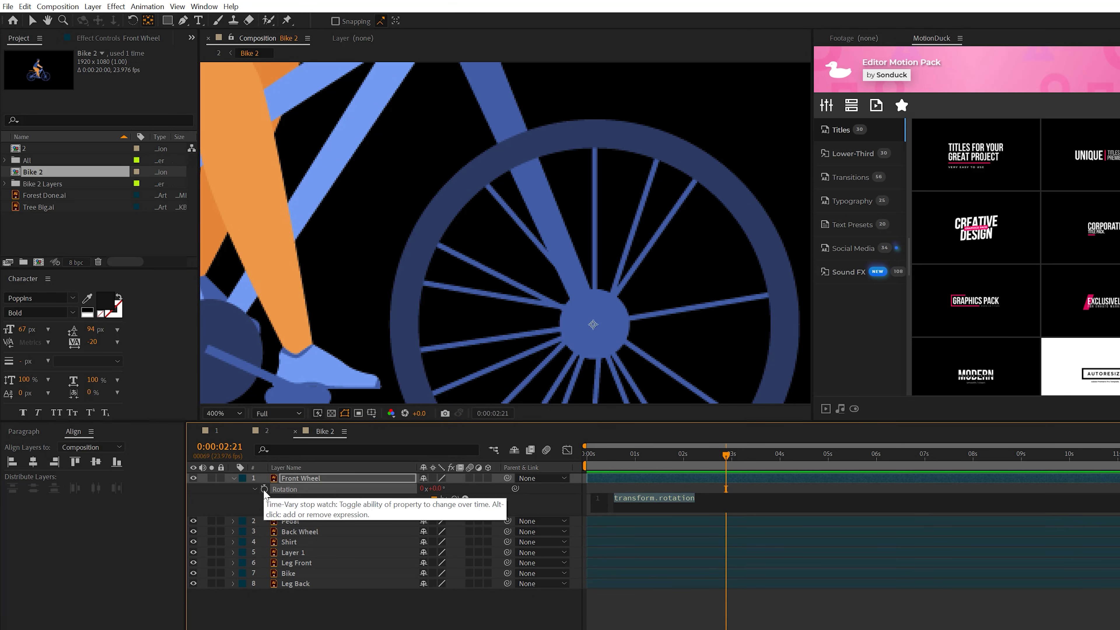
{"action": "type", "text": "time*200"}
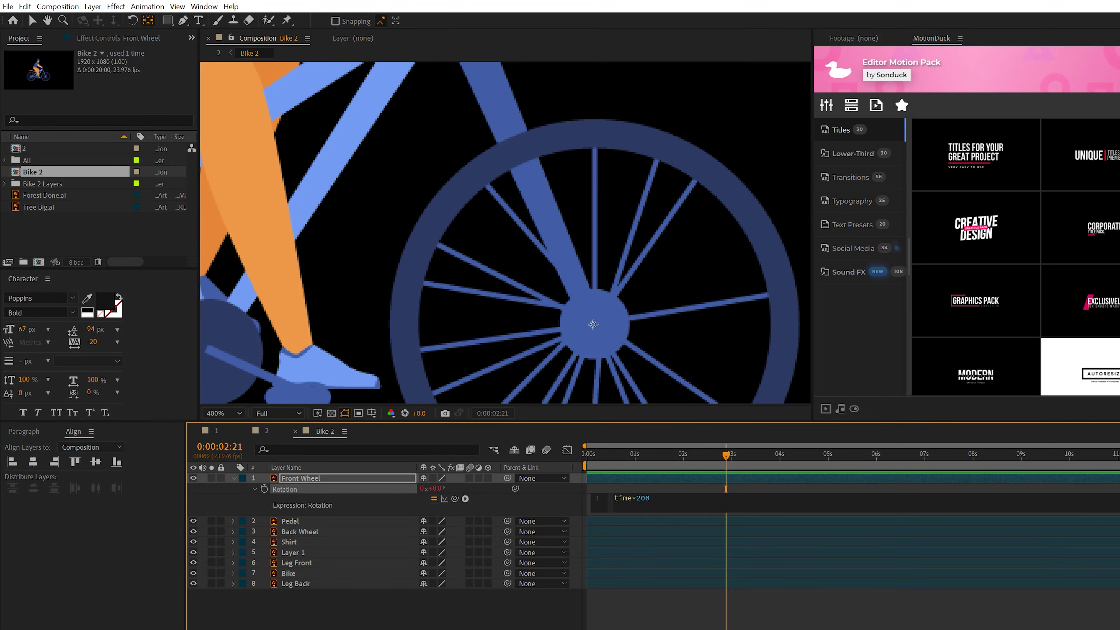
{"action": "left_click", "coordinate": [630, 469]}
{"action": "key", "text": "space"}
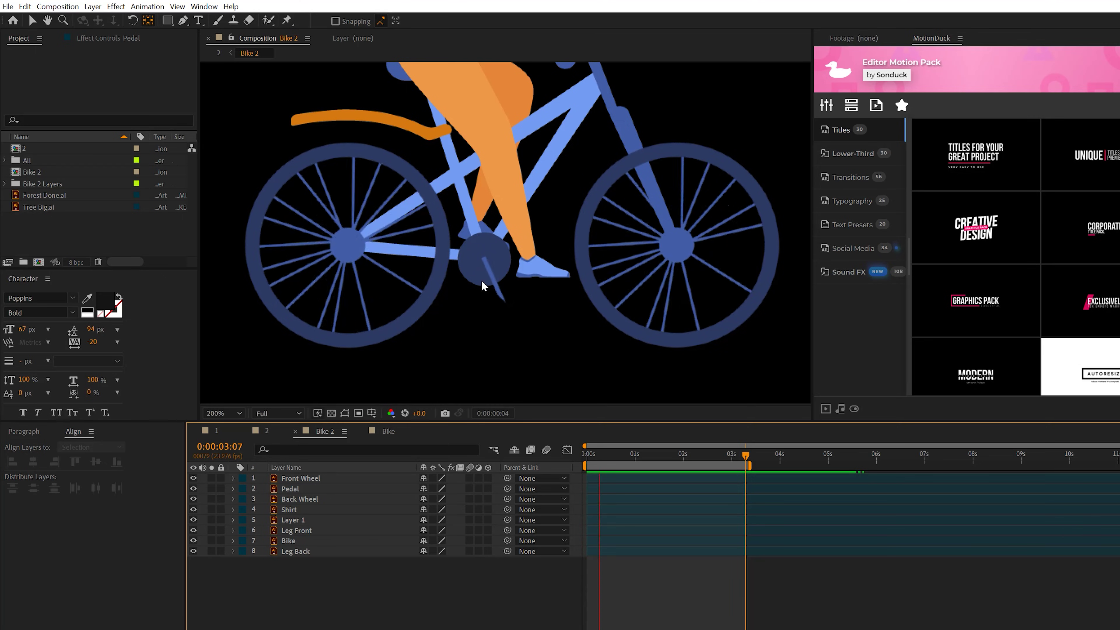
Rewind to the first frame, fit the comp in the viewer, and open Leg Front.
{"action": "key", "text": "space"}
{"action": "left_click_drag", "start_coordinate": [609, 463], "coordinate": [569, 451]}
{"action": "left_click", "coordinate": [224, 413]}
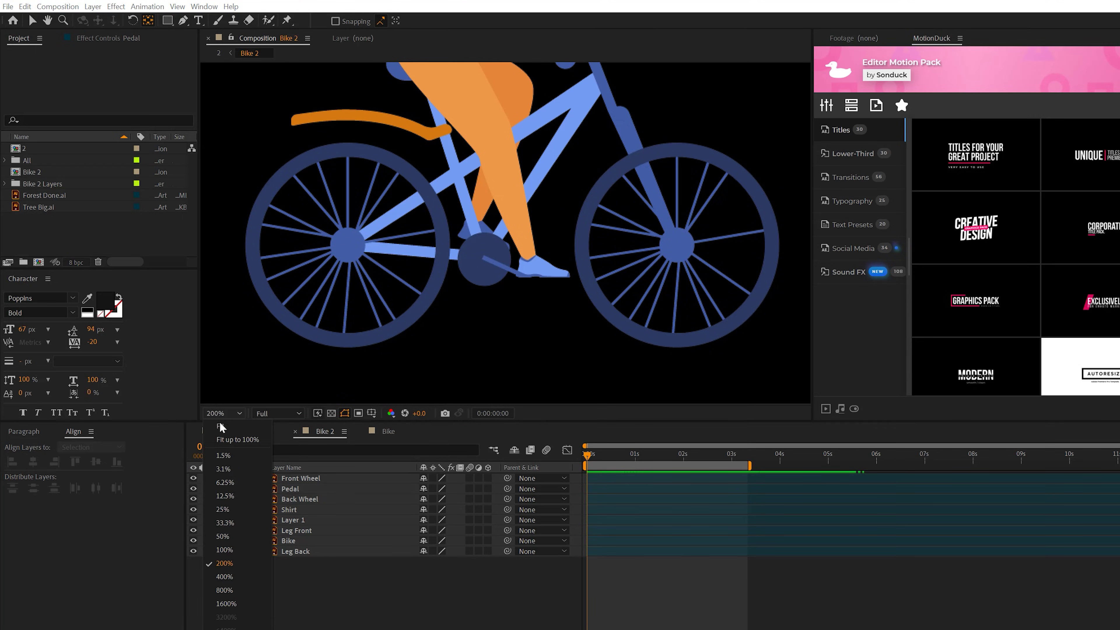
{"action": "left_click", "coordinate": [220, 423]}
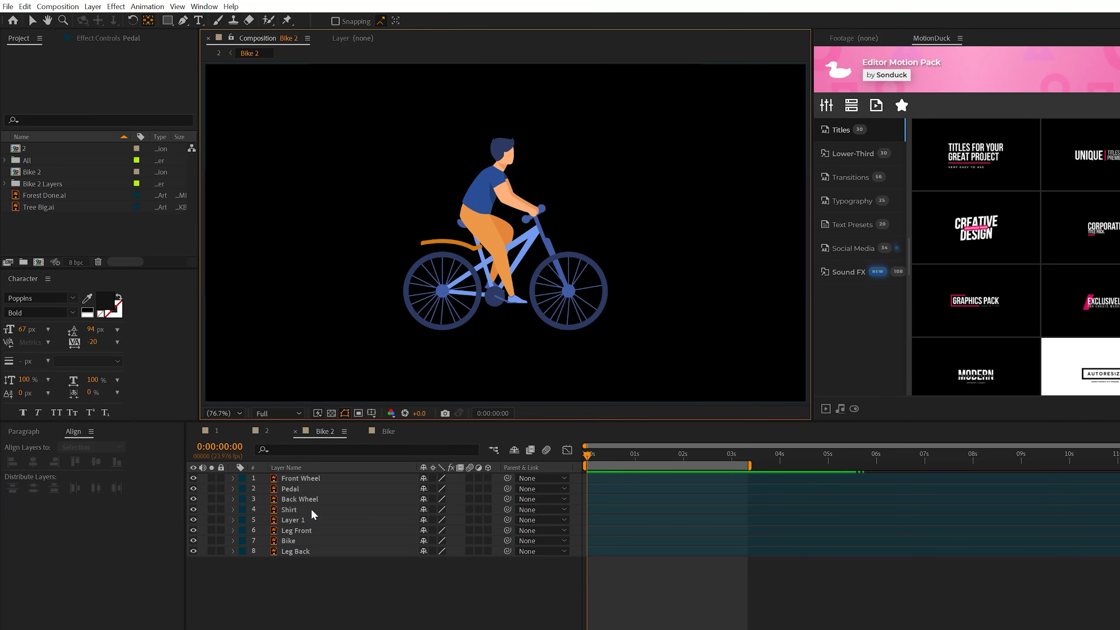
{"action": "left_click", "coordinate": [296, 529]}
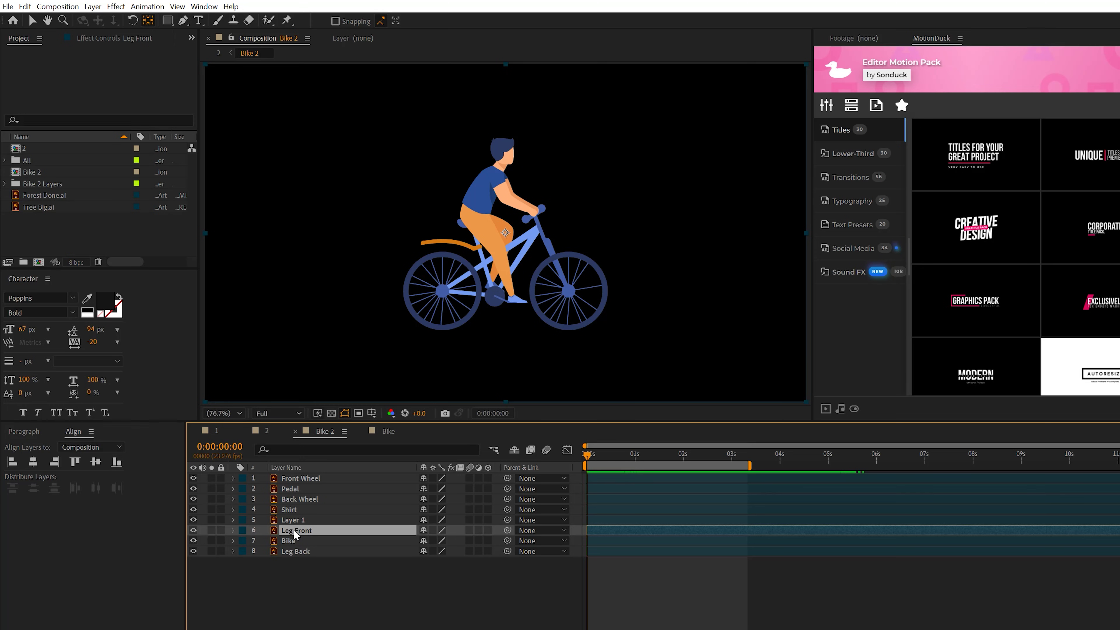
{"action": "double_click", "coordinate": [294, 530]}
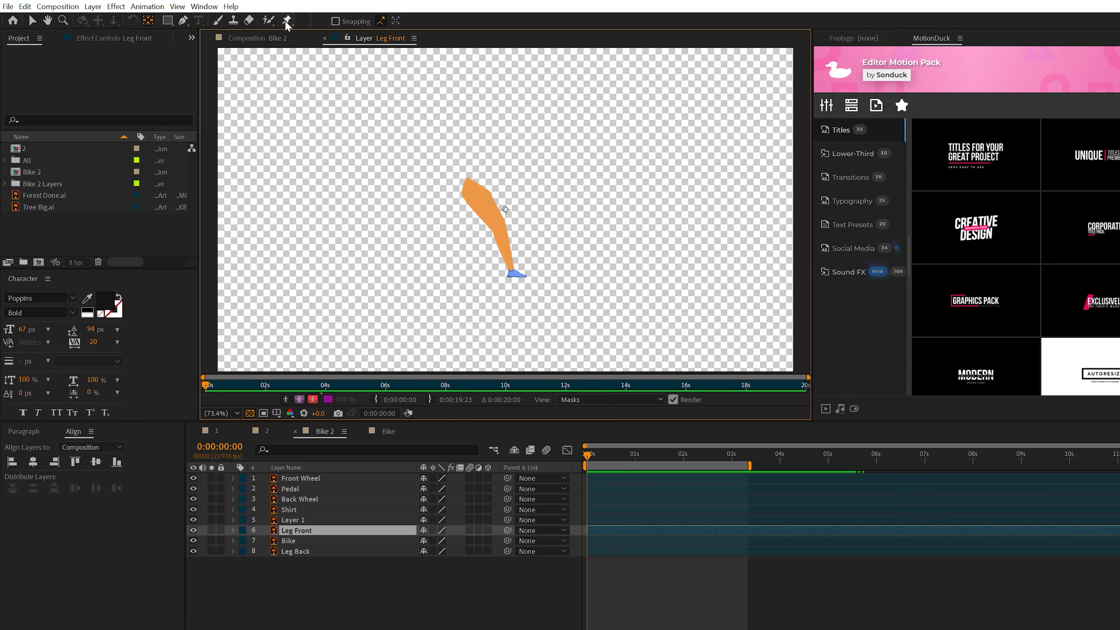
Place puppet pins on the top of the thigh and on the foot of Leg Front.
{"action": "left_click", "coordinate": [287, 20]}
{"action": "key", "text": "slash"}
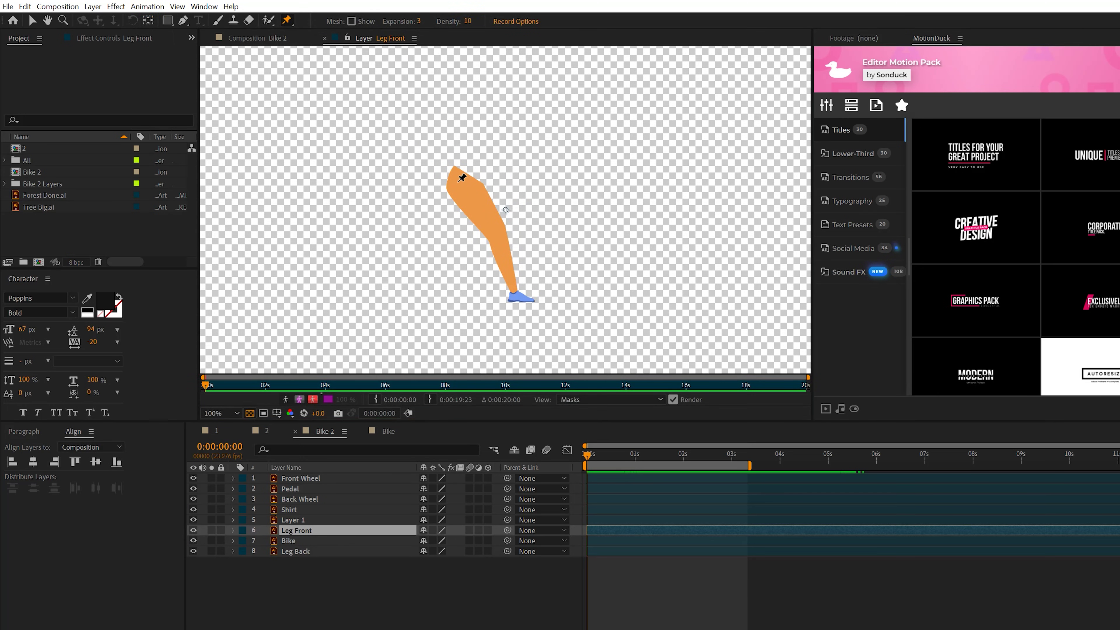
{"action": "left_click", "coordinate": [484, 215]}
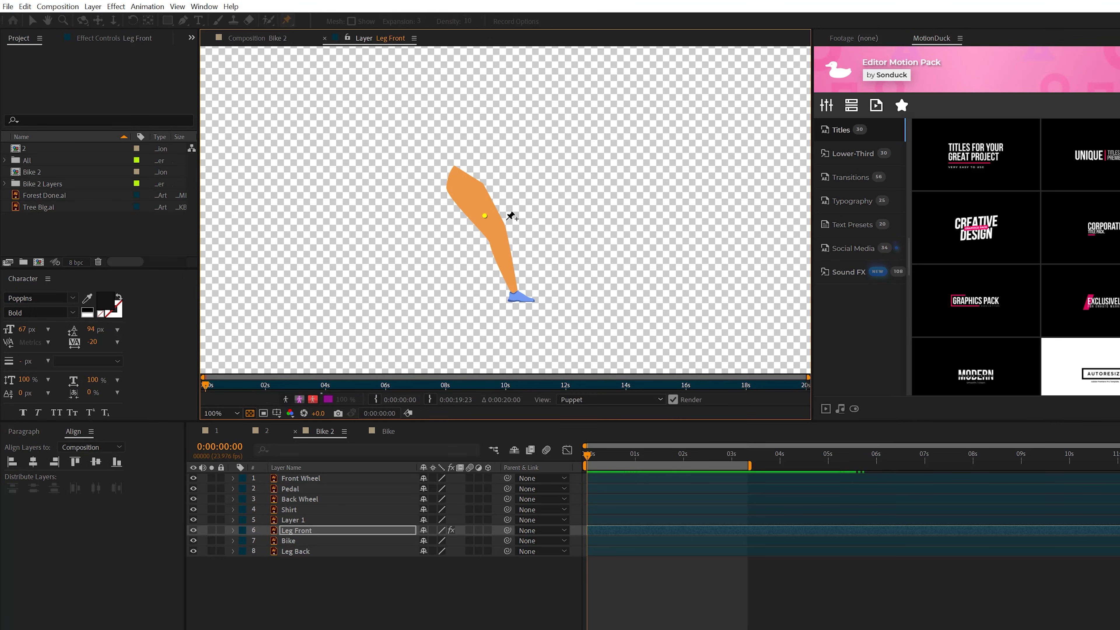
{"action": "left_click", "coordinate": [522, 293]}
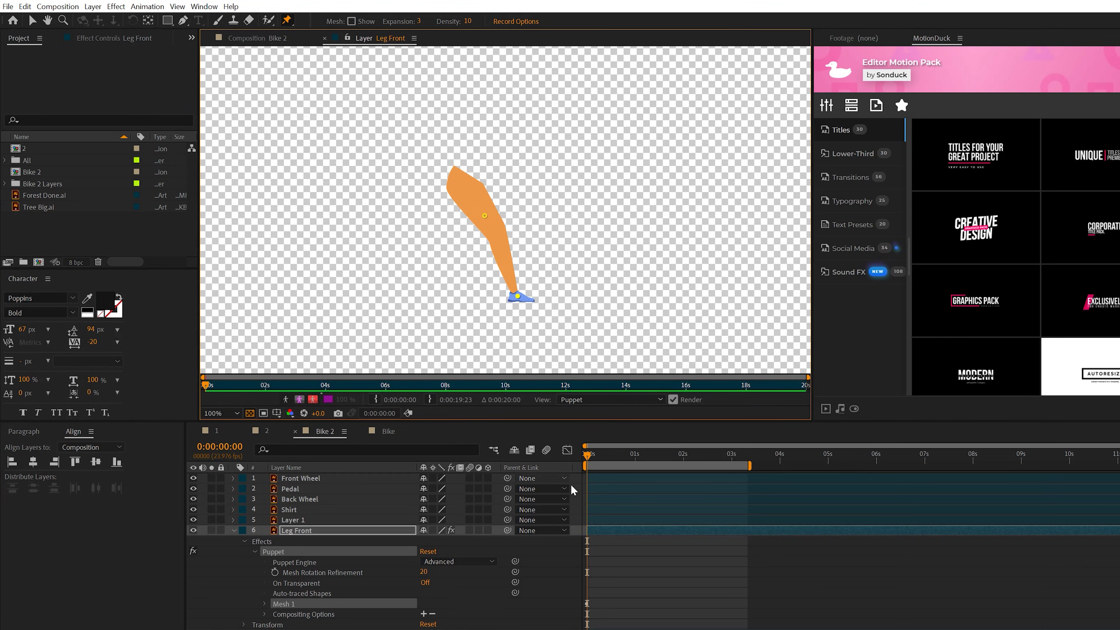
At frame 16, drag the foot pin so the leg follows the pedal, then scrub to check.
{"action": "left_click", "coordinate": [586, 447]}
{"action": "left_click_drag", "start_coordinate": [586, 448], "coordinate": [619, 448]}
{"action": "mouse_move", "coordinate": [516, 321]}
{"action": "left_mouse_down"}
{"action": "mouse_move", "coordinate": [473, 321]}
{"action": "mouse_move", "coordinate": [490, 299]}
{"action": "left_mouse_up"}
{"action": "left_click_drag", "start_coordinate": [652, 461], "coordinate": [670, 459]}
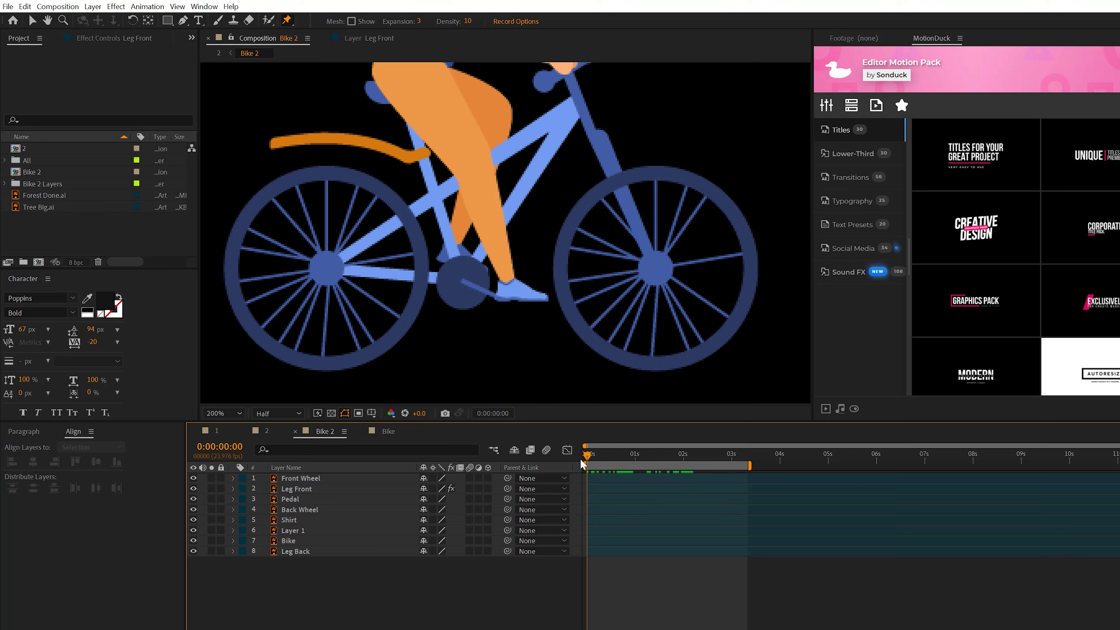
{"action": "left_click_drag", "start_coordinate": [585, 462], "coordinate": [640, 461]}
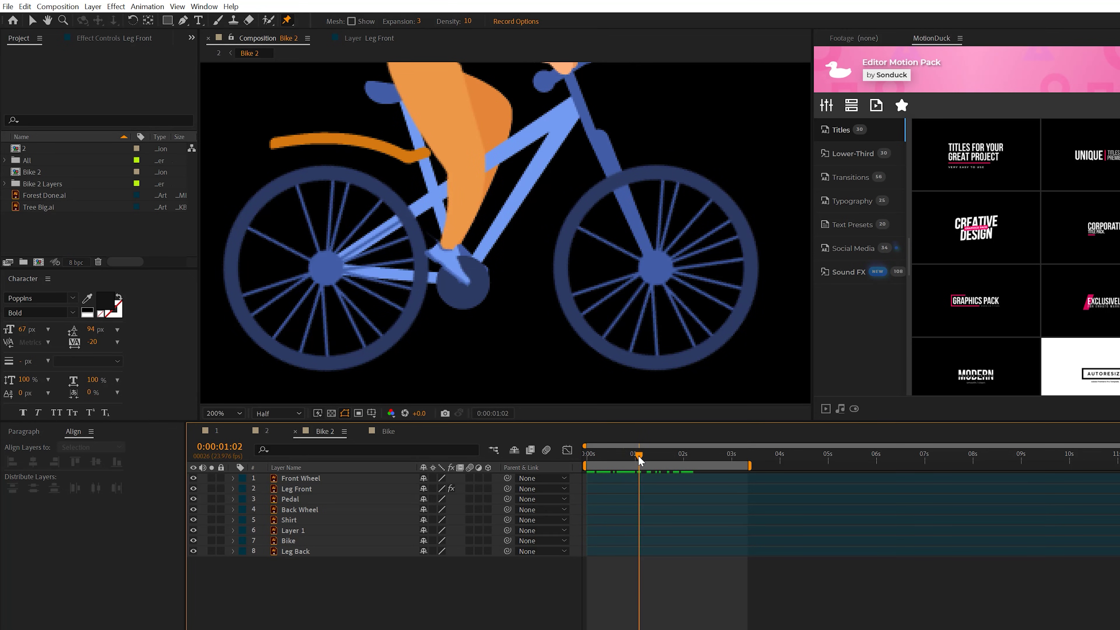
Add a loopOut() expression to Leg Front's foot-pin position and preview the repeating pedal motion.
{"action": "left_click", "coordinate": [300, 488]}
{"action": "key", "text": "u"}
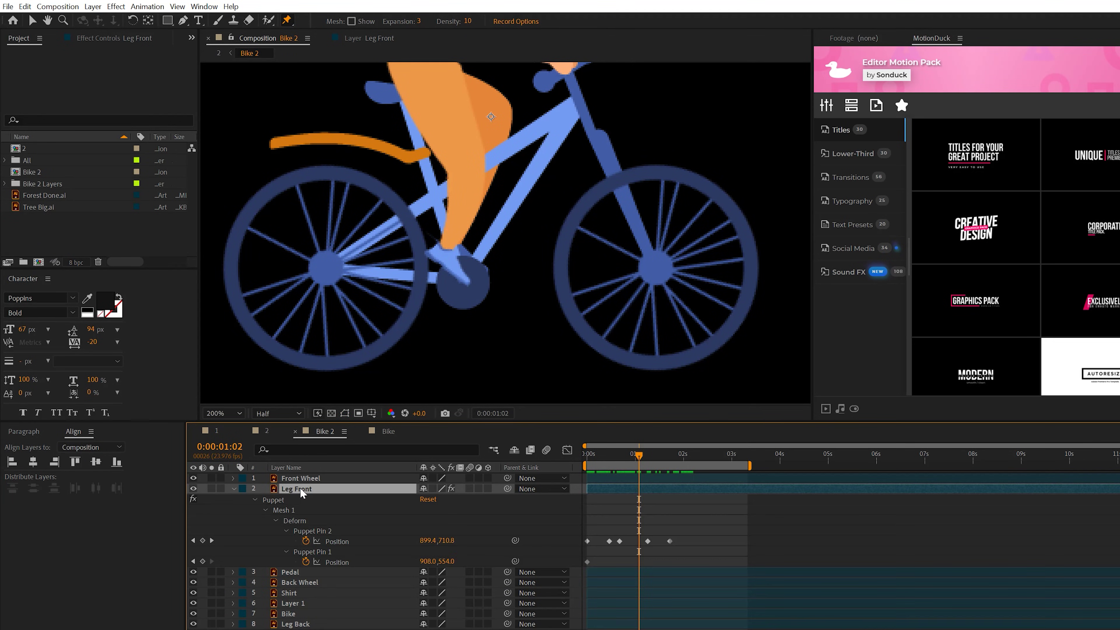
{"action": "left_click", "coordinate": [305, 541], "text": "alt"}
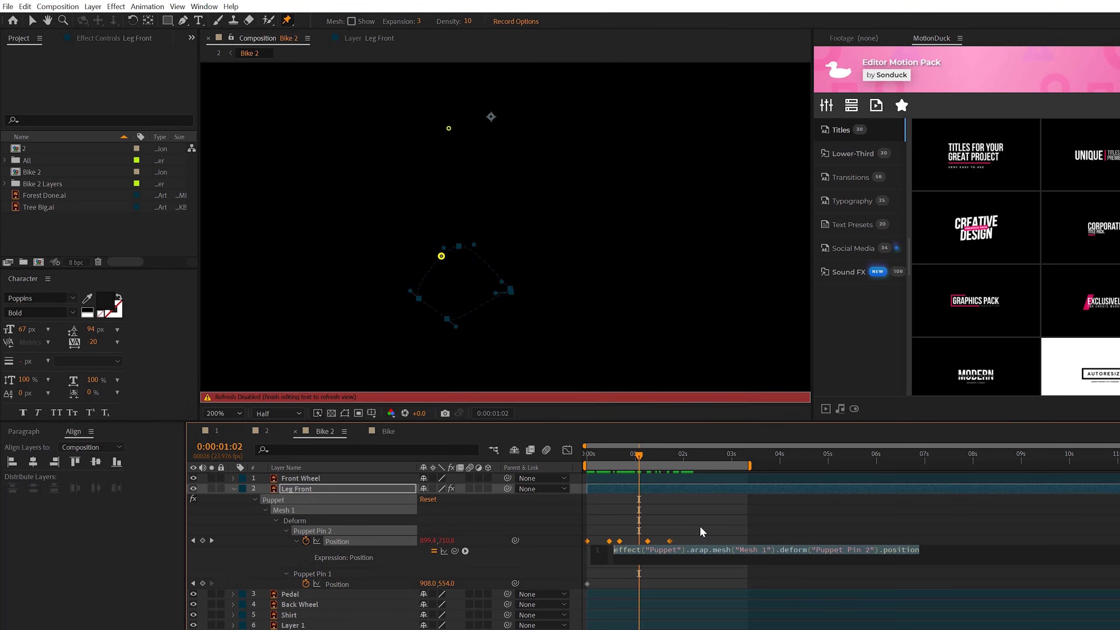
{"action": "type", "text": "loopO"}
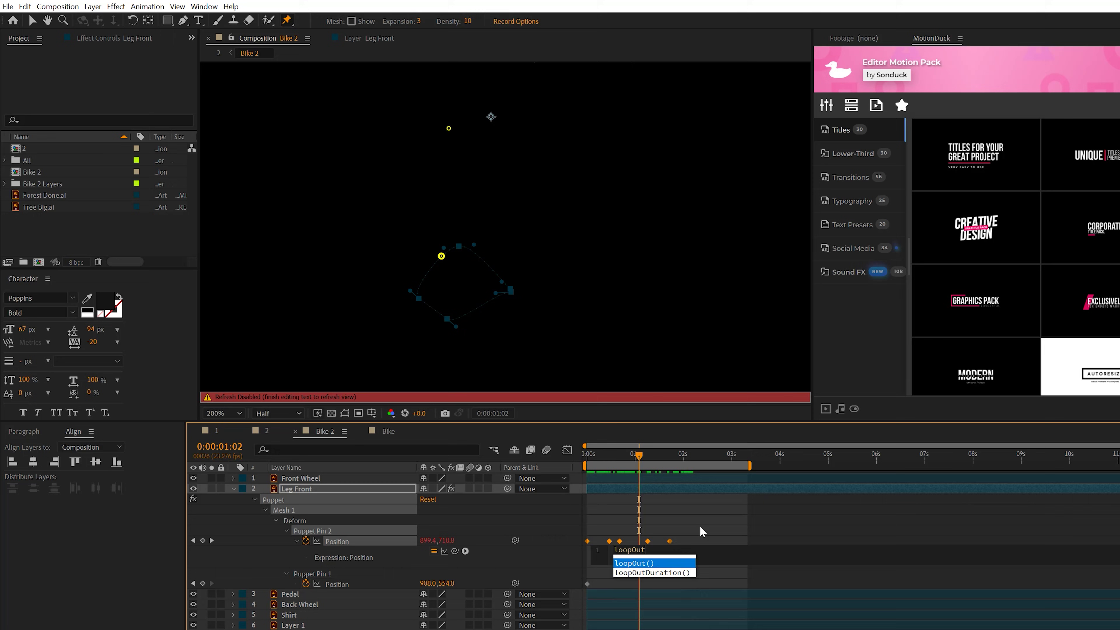
{"action": "type", "text": "ut"}
{"action": "key", "text": "Return"}
{"action": "key", "text": "KP_Enter"}
{"action": "left_click", "coordinate": [611, 454]}
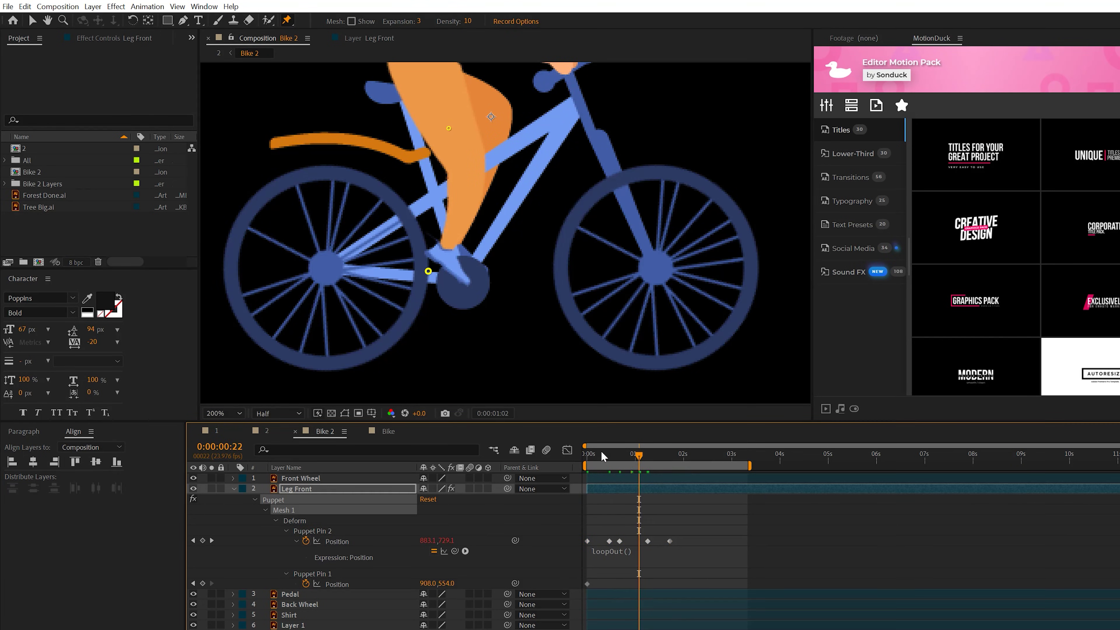
{"action": "key", "text": "space"}
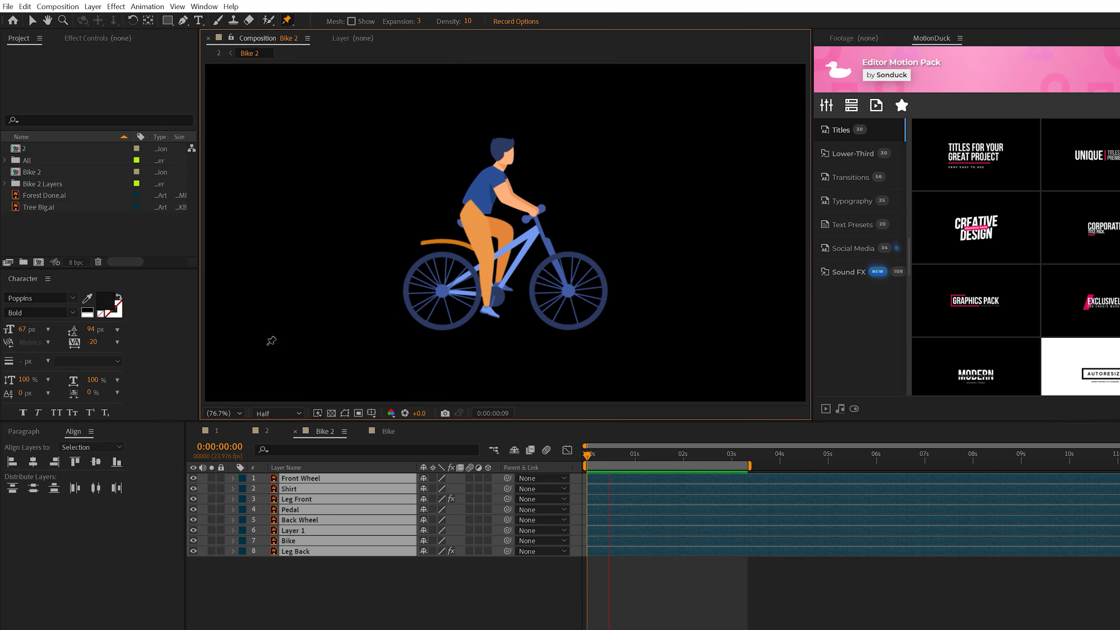
In composition 2, scale Bike 2 to 50% and move it to the lower right.
{"action": "key", "text": "space"}
{"action": "left_click", "coordinate": [267, 431]}
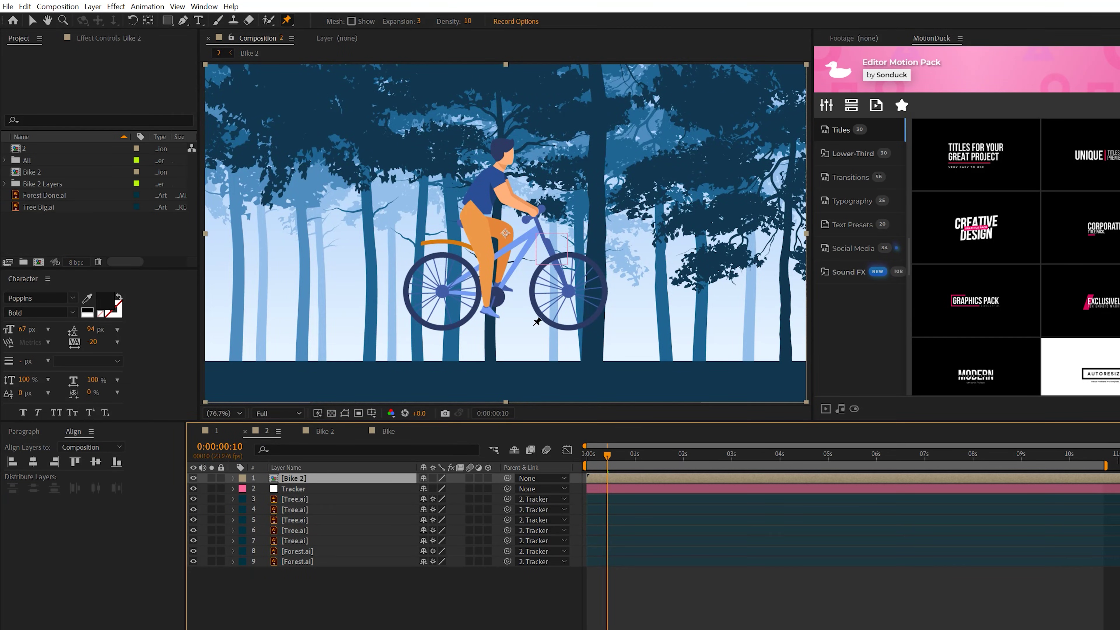
{"action": "key", "text": "v"}
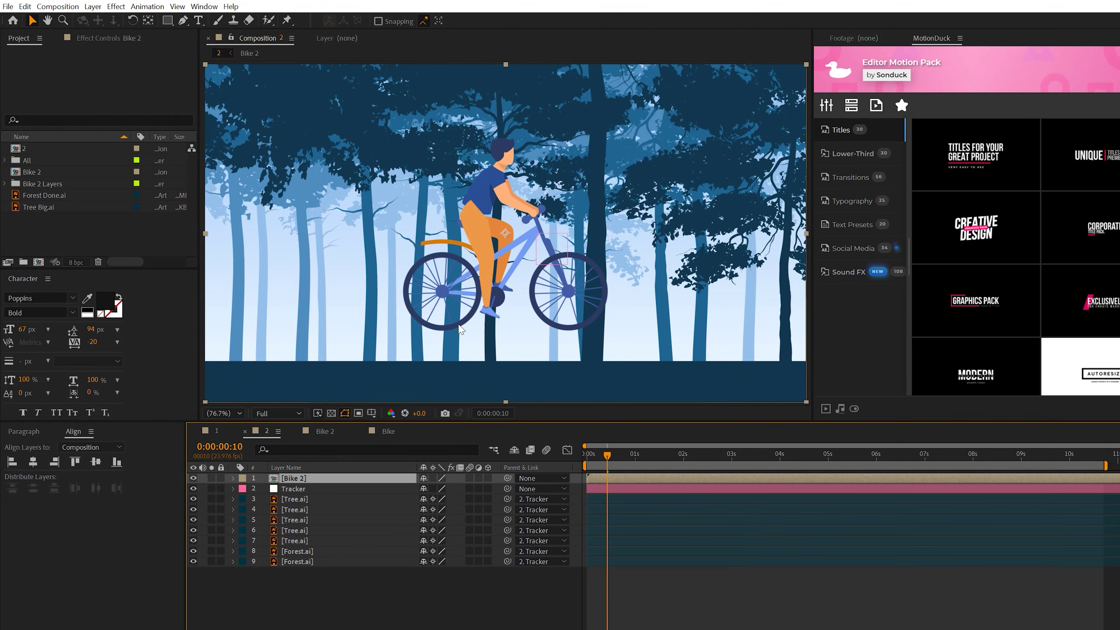
{"action": "key", "text": "s"}
{"action": "left_click_drag", "start_coordinate": [439, 489], "coordinate": [399, 488]}
{"action": "left_click_drag", "start_coordinate": [512, 220], "coordinate": [663, 301]}
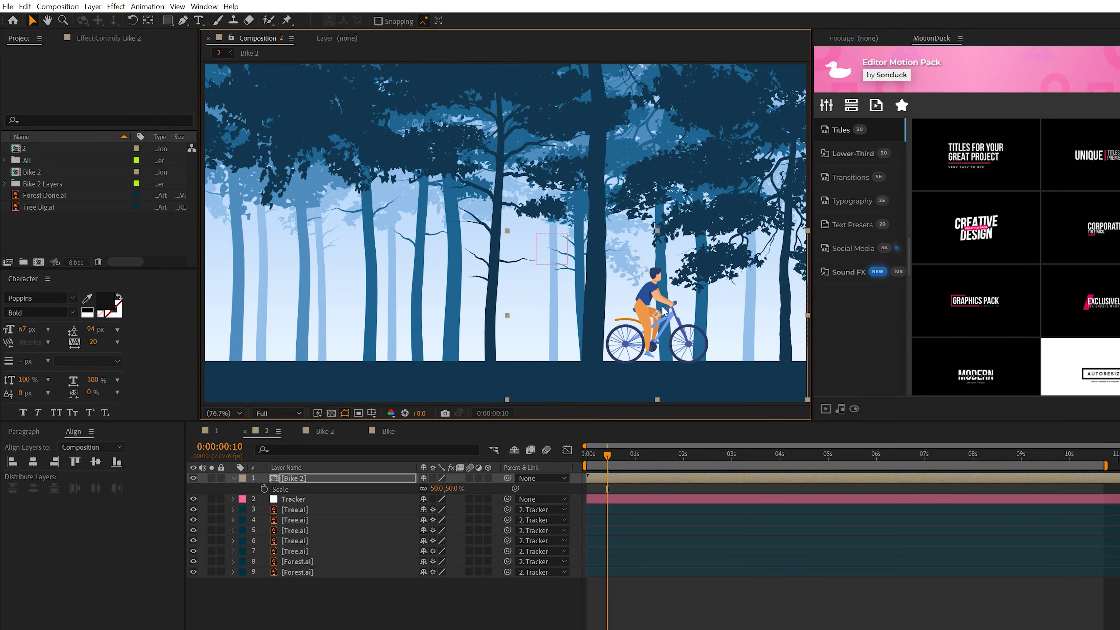
{"action": "key", "text": "shift+Up"}
{"action": "key", "text": "shift+Right"}
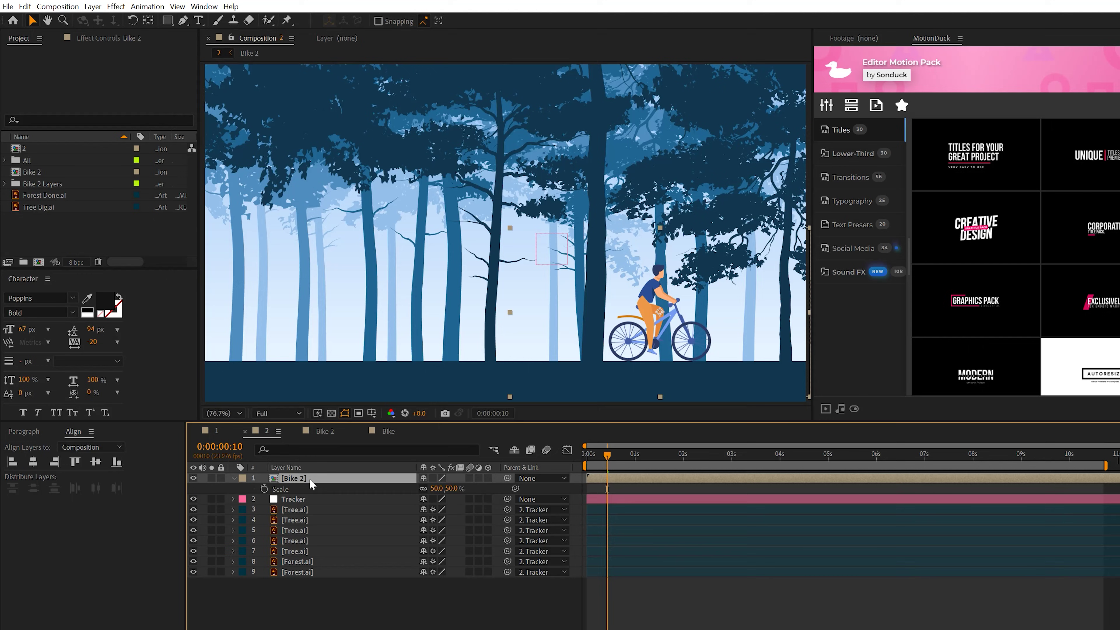
Set Bike 2's horizontal scale to -50 to mirror it facing left.
{"action": "left_click", "coordinate": [437, 488]}
{"action": "type", "text": "-50"}
{"action": "key", "text": "Return"}
{"action": "left_click", "coordinate": [282, 478]}
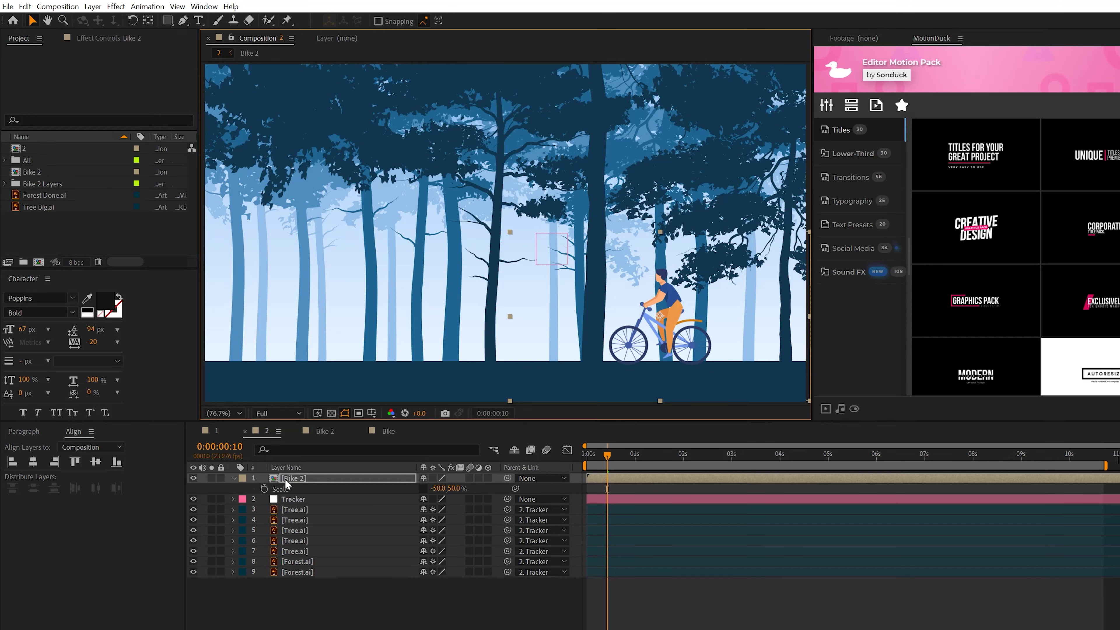
Apply Tint with Map White To dark blue and Map Black To darker blue, then move Bike 2 below the Tree layers.
{"action": "left_click", "coordinate": [116, 7]}
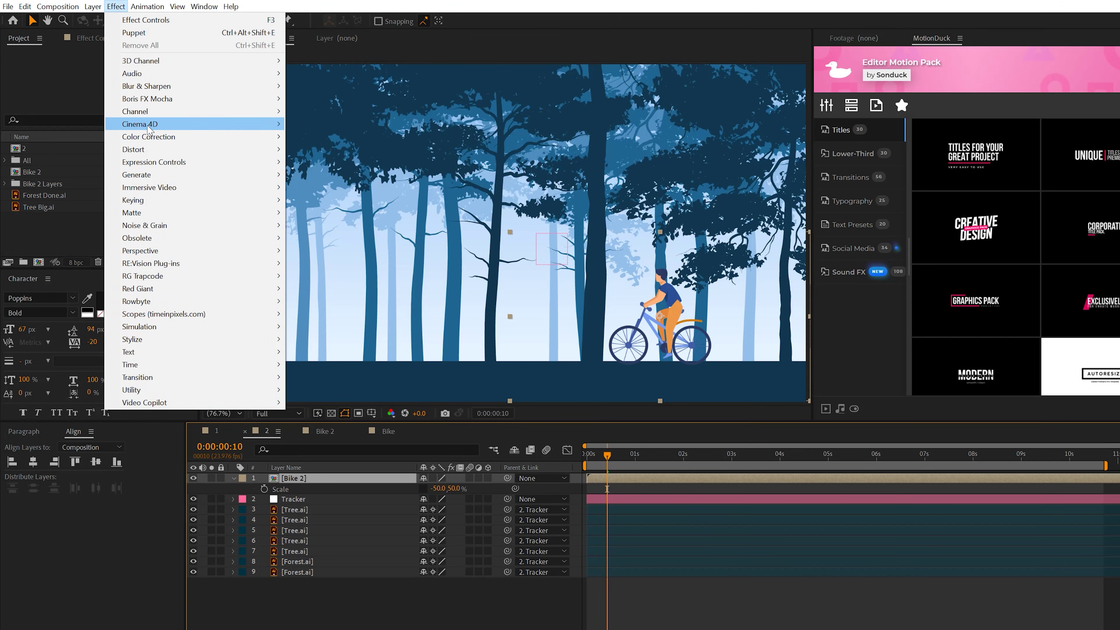
{"action": "mouse_move", "coordinate": [199, 136]}
{"action": "left_click", "coordinate": [308, 529]}
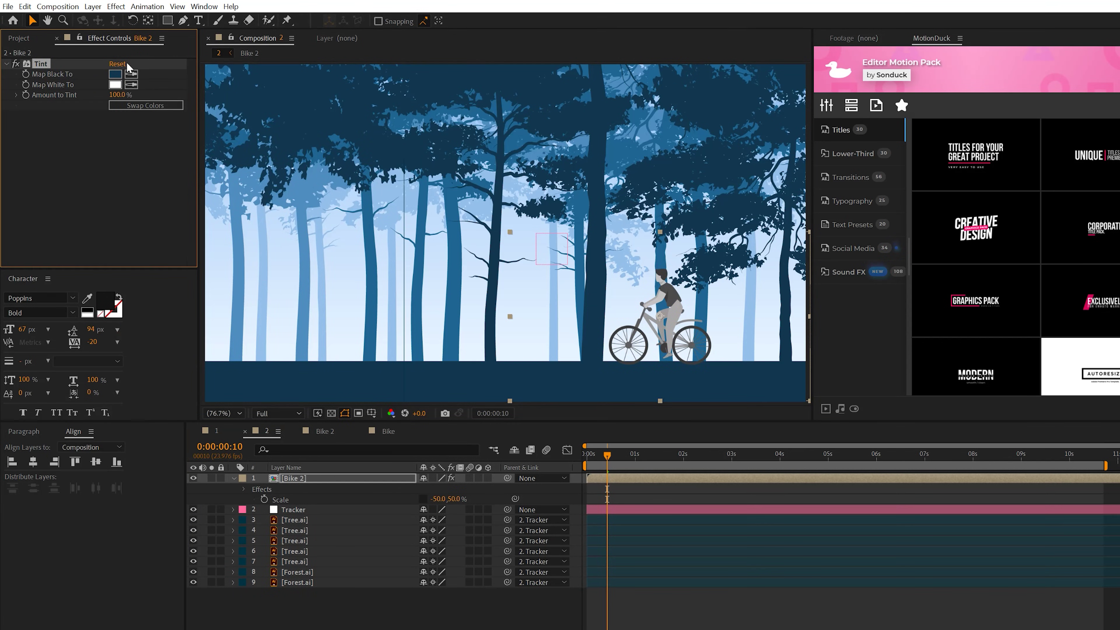
{"action": "left_click", "coordinate": [132, 84]}
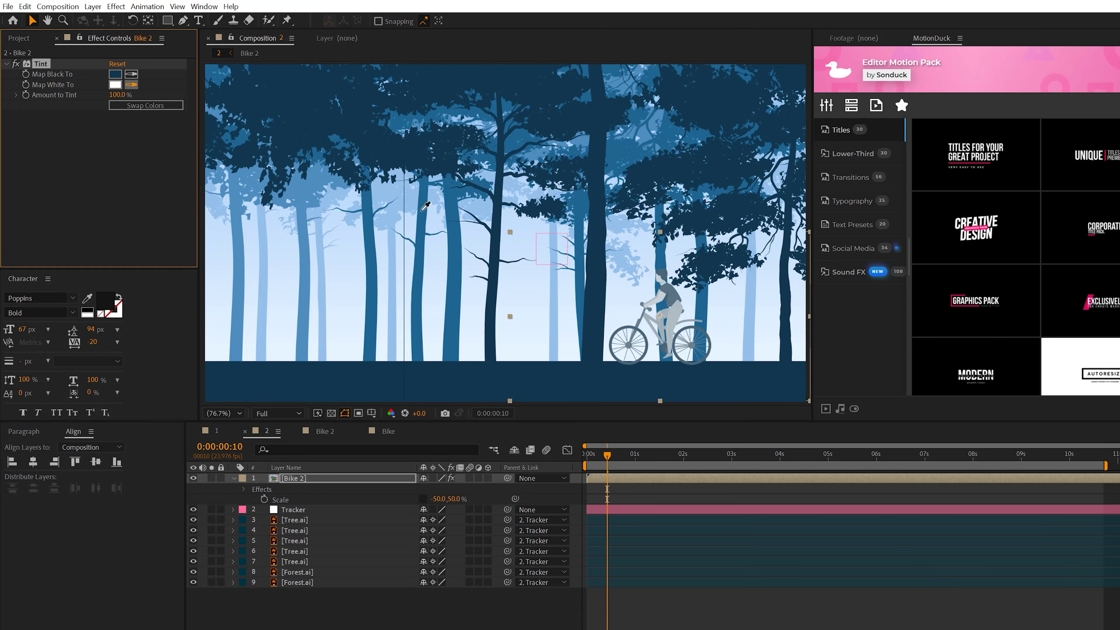
{"action": "left_click", "coordinate": [591, 281]}
{"action": "left_click", "coordinate": [116, 75]}
{"action": "left_click_drag", "start_coordinate": [304, 277], "coordinate": [314, 292]}
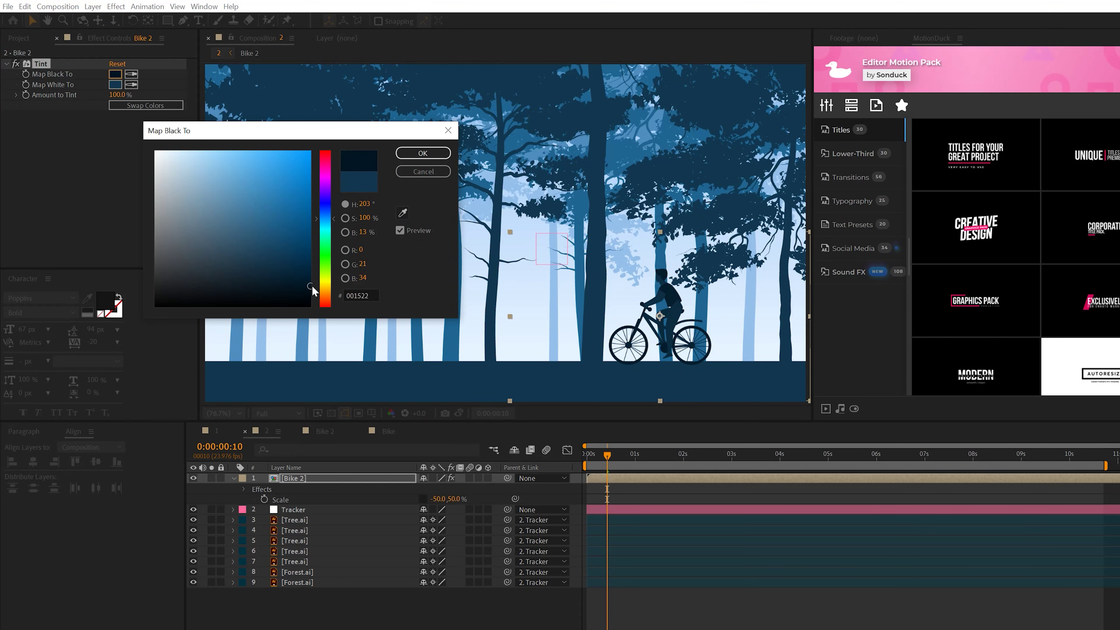
{"action": "left_click", "coordinate": [430, 153]}
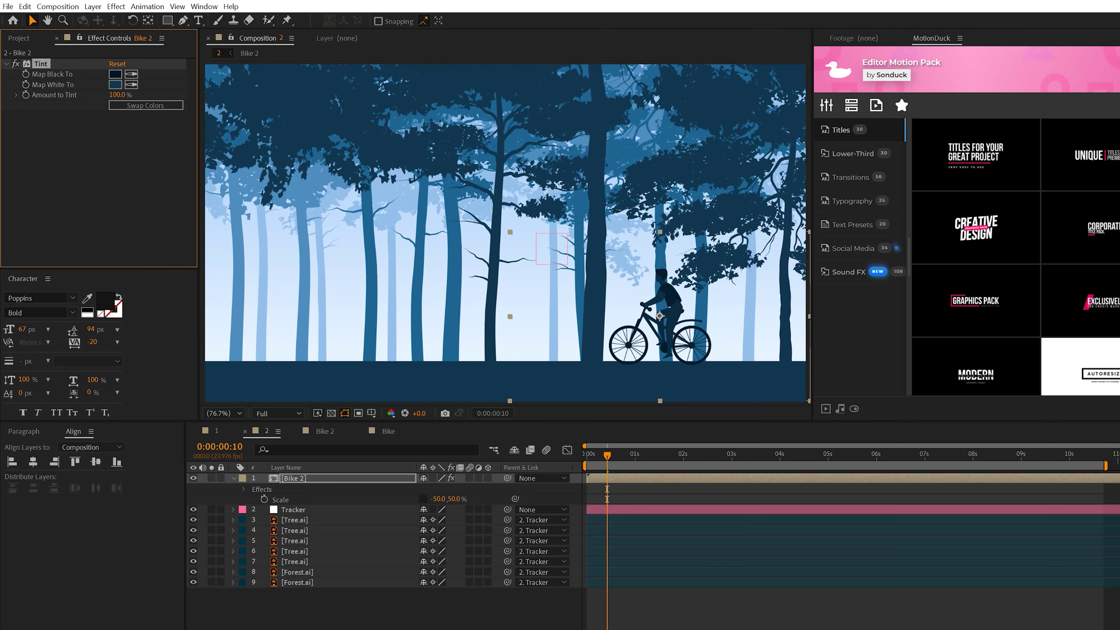
{"action": "left_click", "coordinate": [637, 575]}
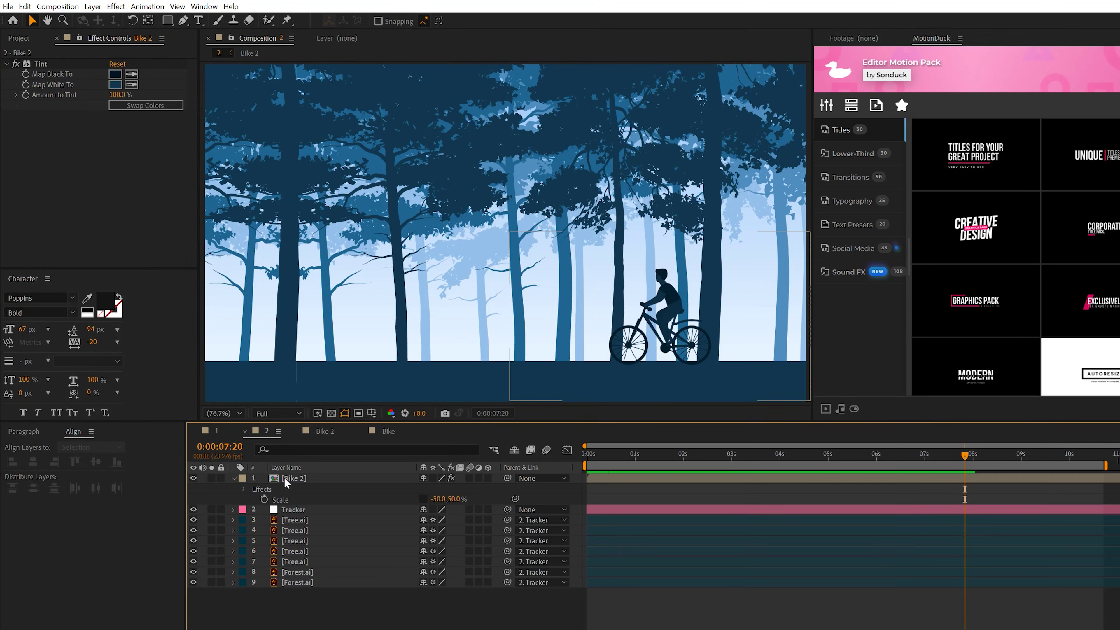
{"action": "left_click_drag", "start_coordinate": [287, 482], "coordinate": [285, 566]}
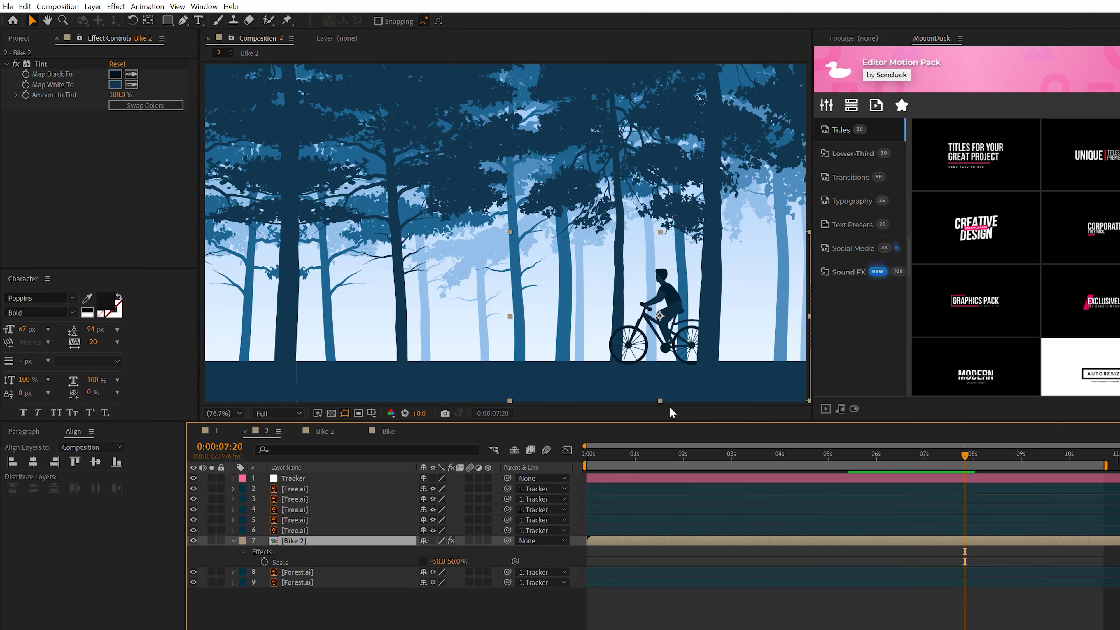
Preview composition 2 from the first frame.
{"action": "left_click", "coordinate": [589, 453]}
{"action": "key", "text": "space"}
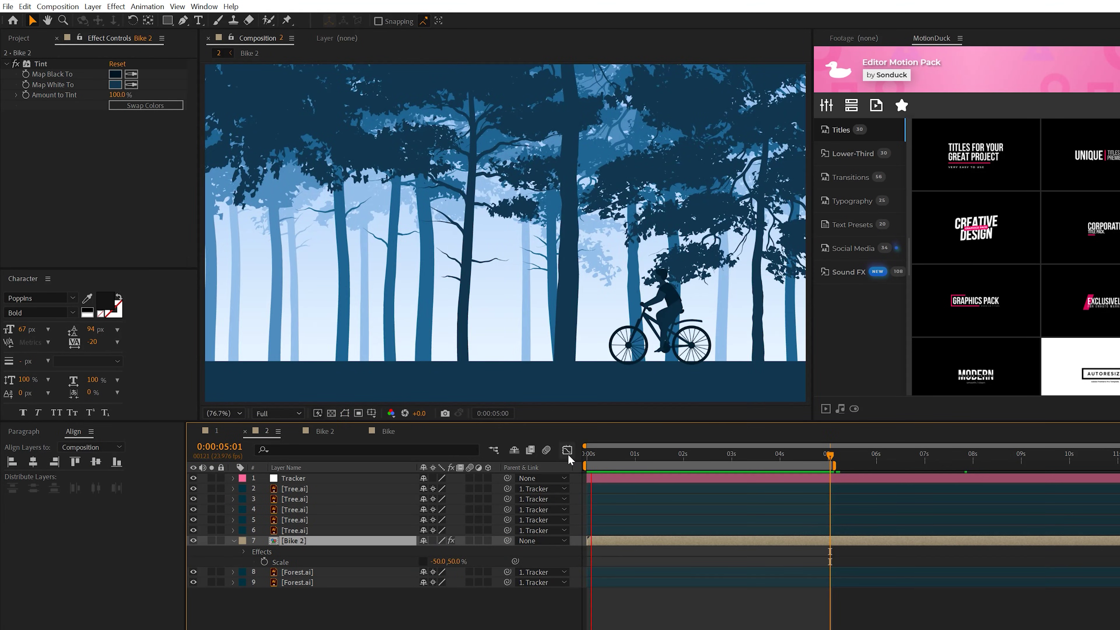